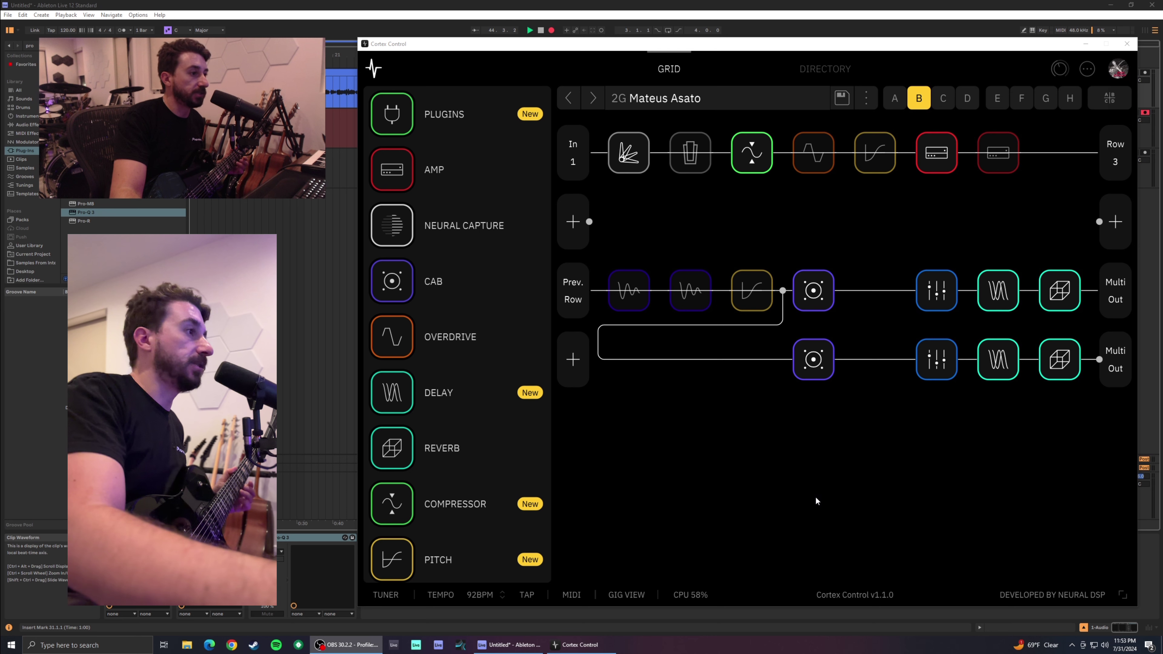
- Open the Owned Plugins list showing Archetype: Gojira X and Archetype: Plini X
{"action": "mouse_move", "coordinate": [622, 262]}
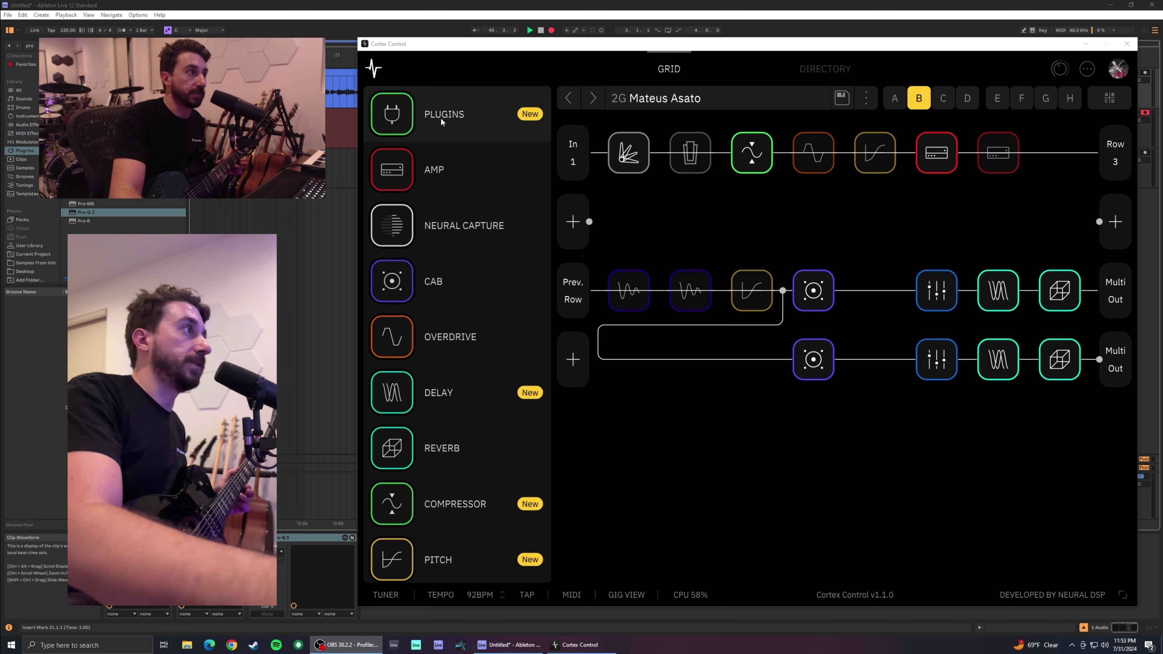
{"action": "mouse_move", "coordinate": [793, 211]}
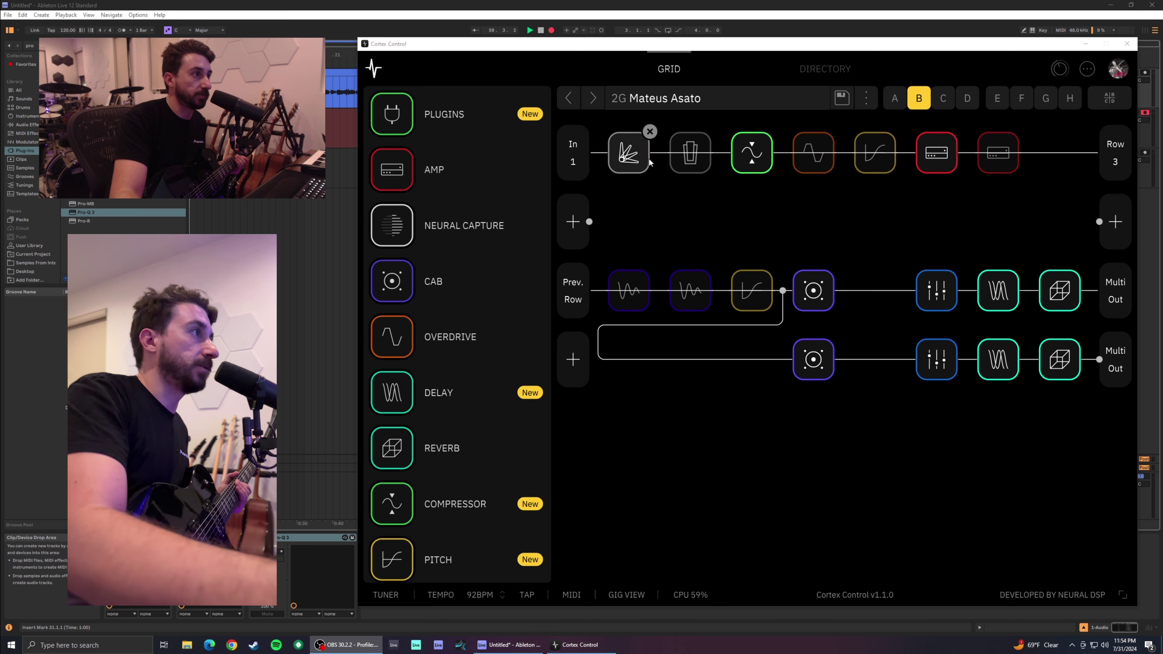
{"action": "left_click", "coordinate": [451, 115]}
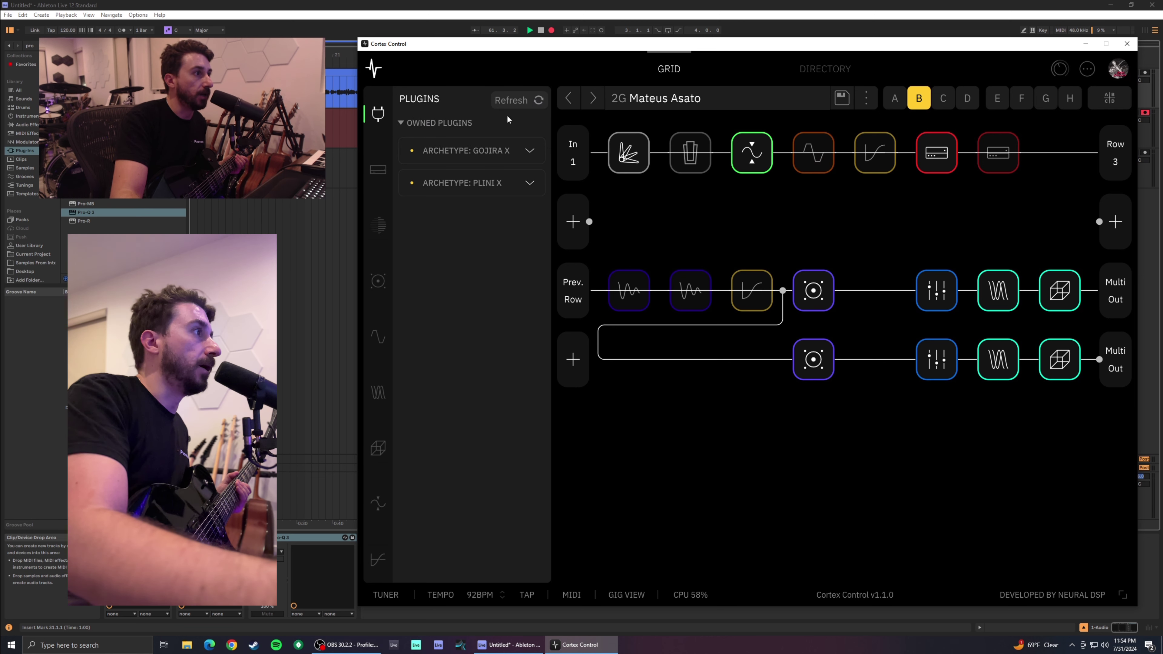
- Expand Archetype: Gojira X and browse the plugins it contains
{"action": "left_click", "coordinate": [521, 150]}
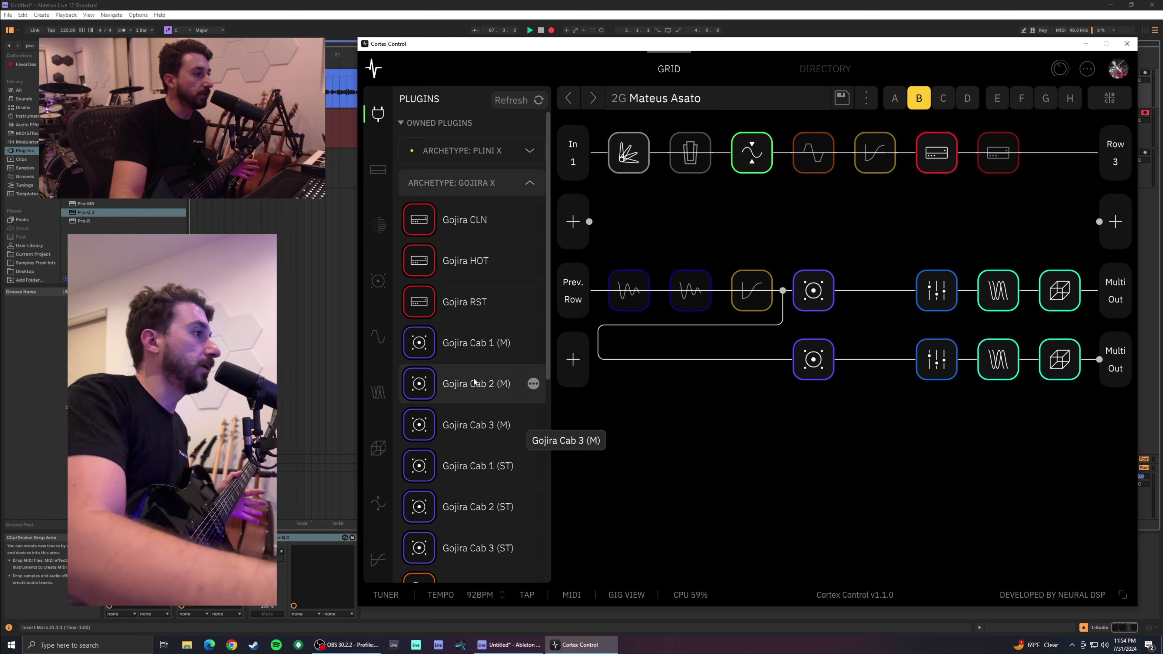
{"action": "scroll", "coordinate": [488, 405], "scroll_direction": "down", "scroll_amount": 6}
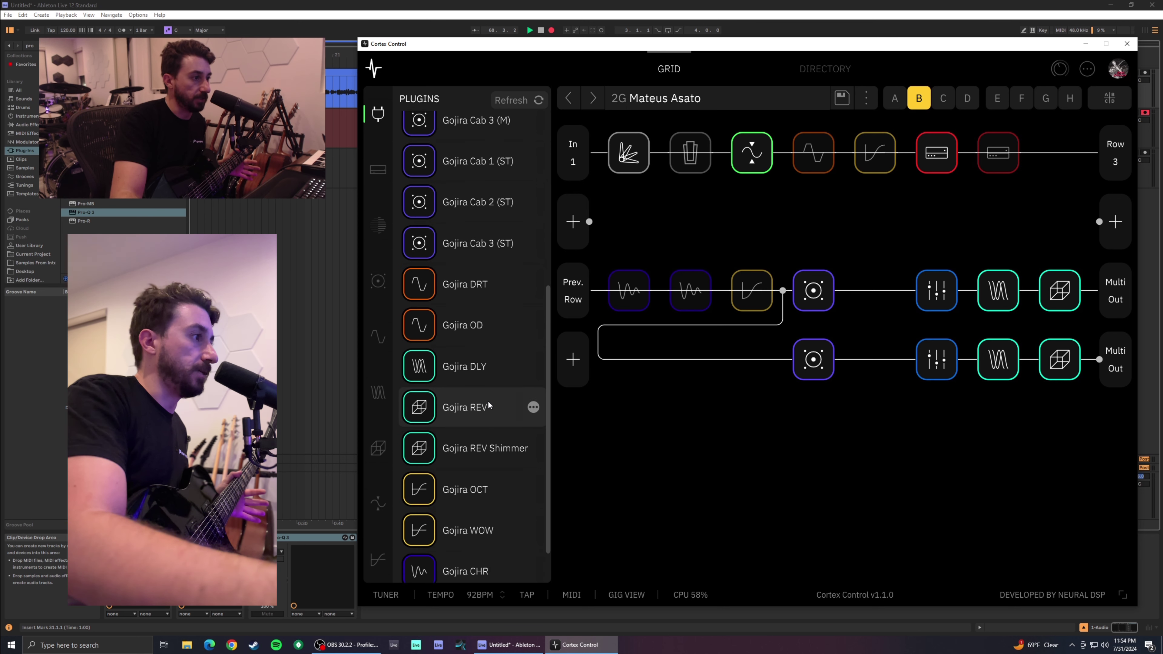
{"action": "scroll", "coordinate": [486, 399], "scroll_direction": "up", "scroll_amount": 6}
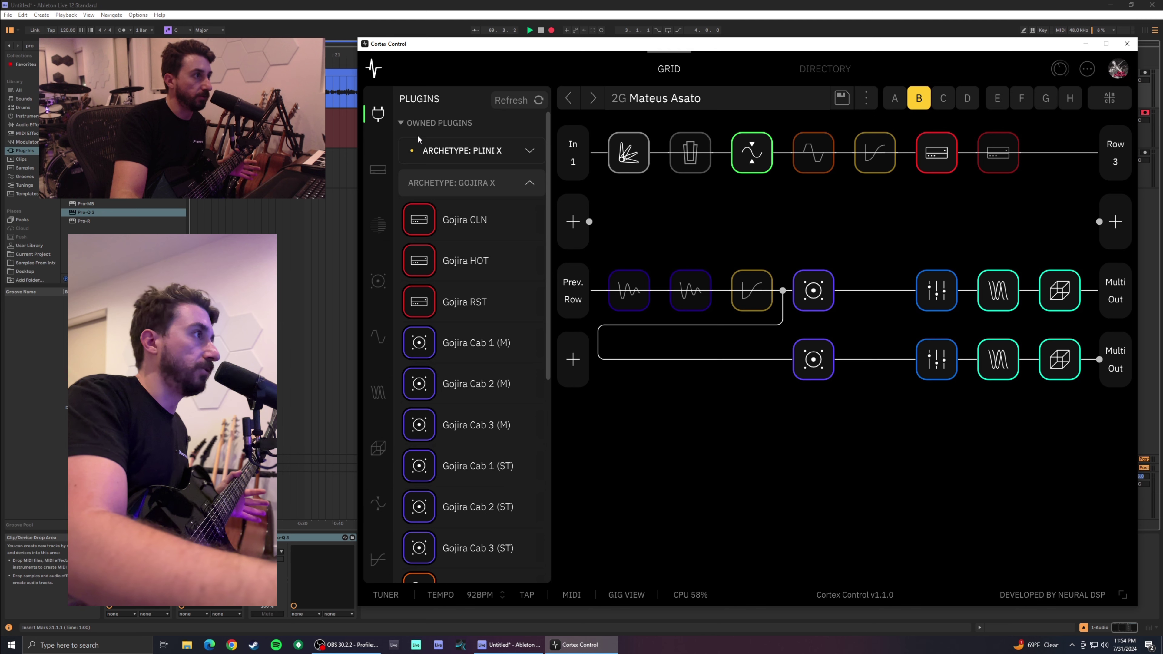
{"action": "left_click", "coordinate": [431, 125]}
{"action": "left_click", "coordinate": [423, 127]}
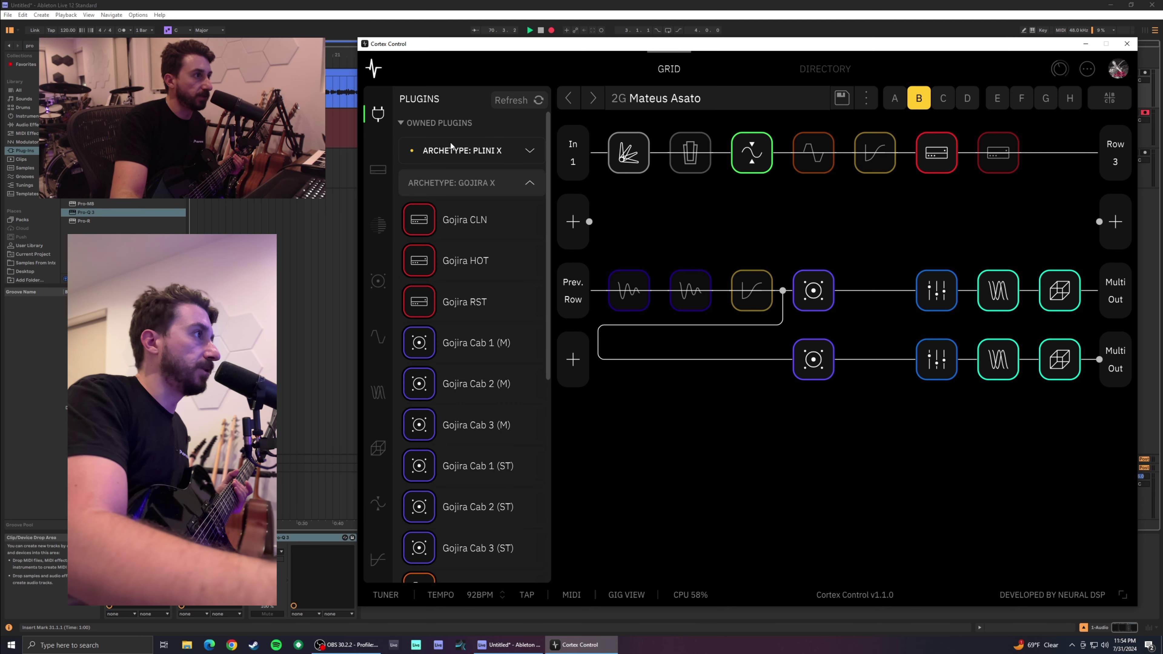
{"action": "left_click", "coordinate": [475, 151]}
{"action": "left_click", "coordinate": [506, 156]}
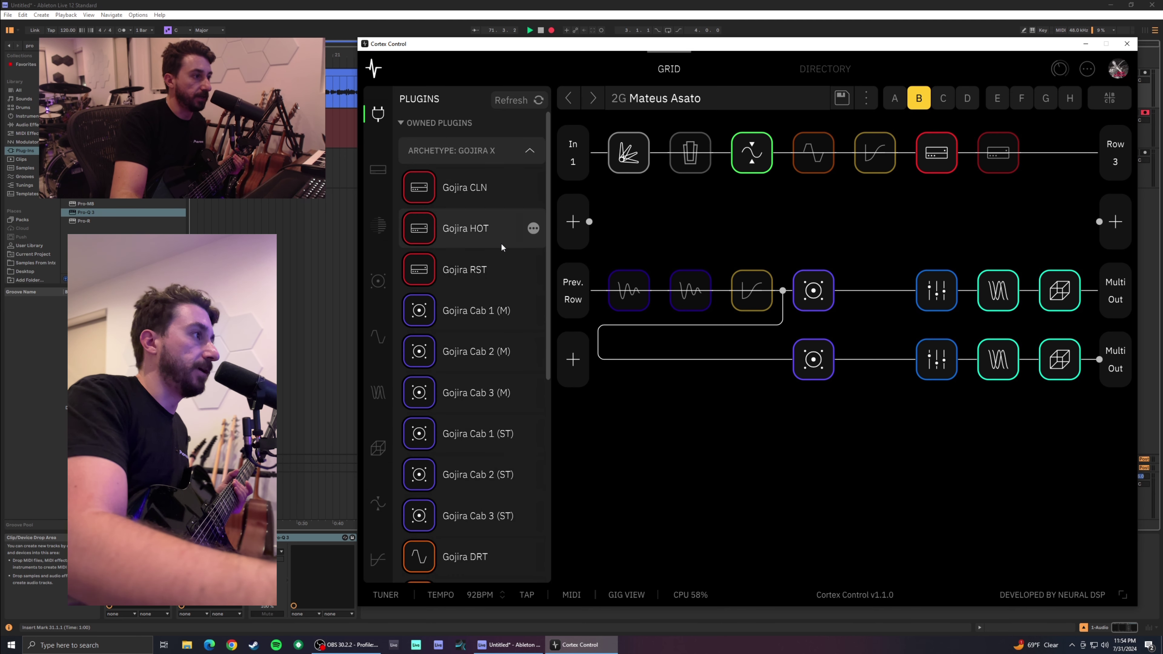
- Bring up the preset browser at My Presets, around 2G Mateus Asato
{"action": "scroll", "coordinate": [503, 357], "scroll_direction": "down", "scroll_amount": 5}
{"action": "scroll", "coordinate": [502, 355], "scroll_direction": "up", "scroll_amount": 5}
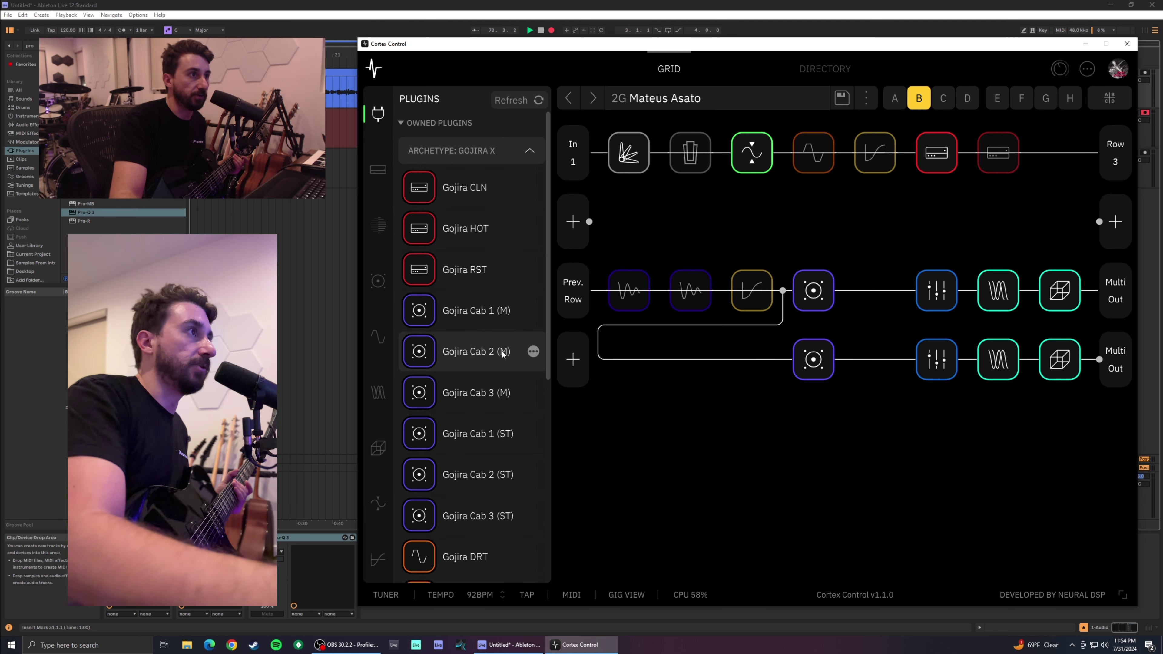
{"action": "left_click", "coordinate": [706, 98]}
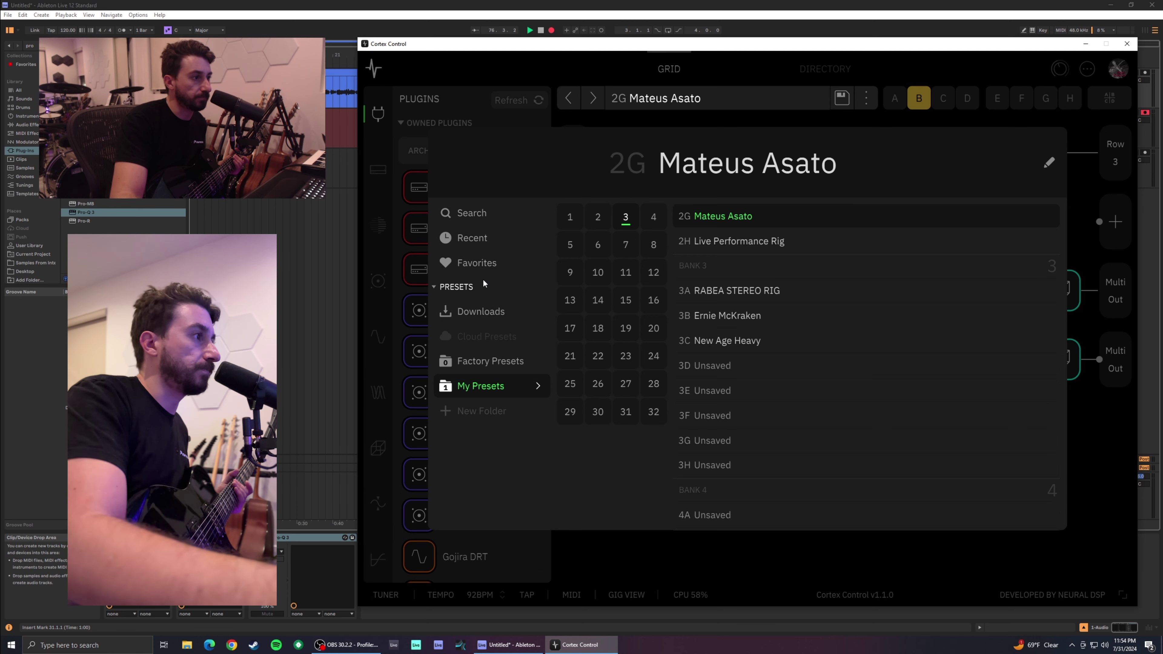
- Load the Clean Waters preset from DIRECTORY > Plugin Presets > Archetype: Gojira X > Gojira
{"action": "left_click", "coordinate": [731, 98]}
{"action": "left_click", "coordinate": [838, 69]}
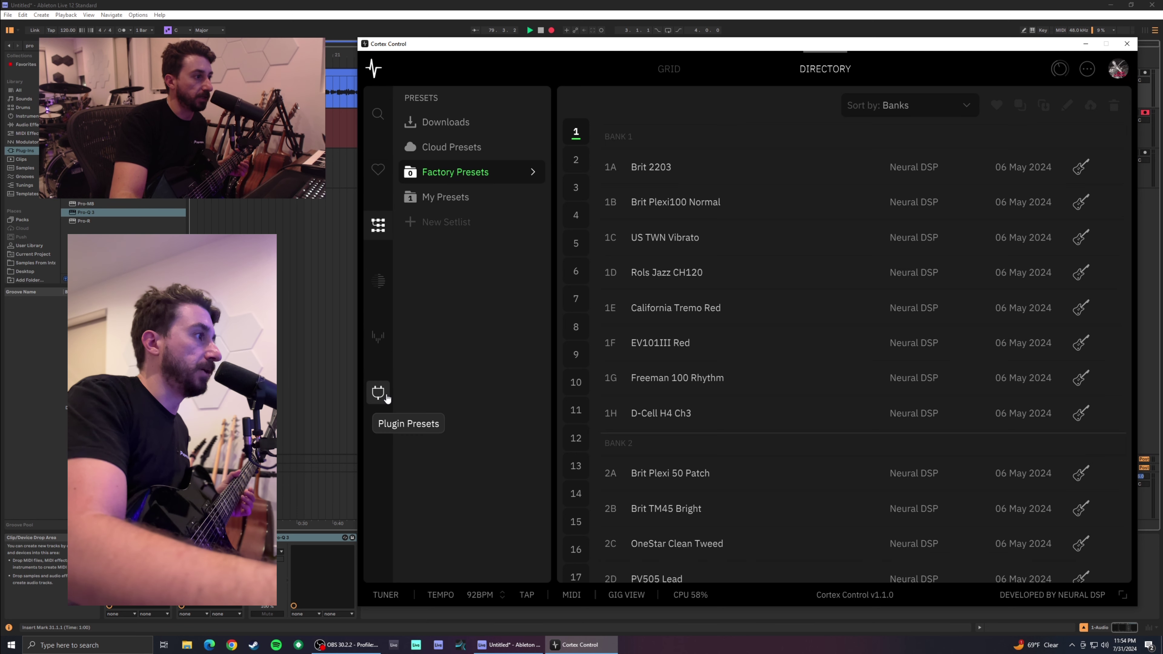
{"action": "left_click", "coordinate": [376, 393]}
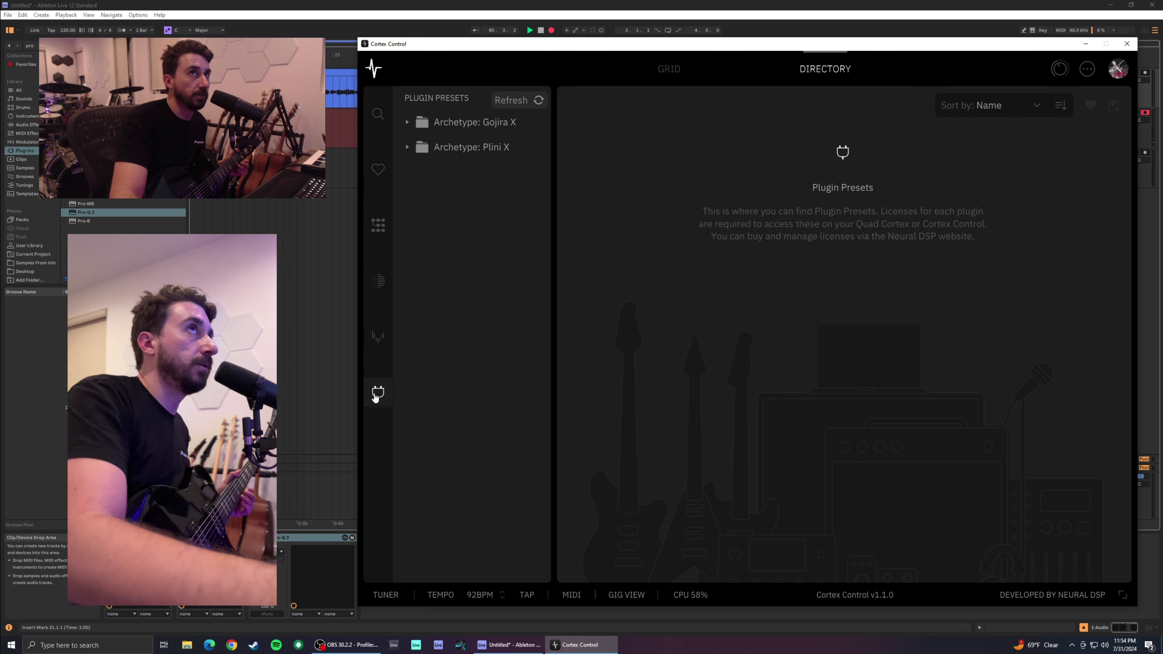
{"action": "left_click", "coordinate": [519, 99]}
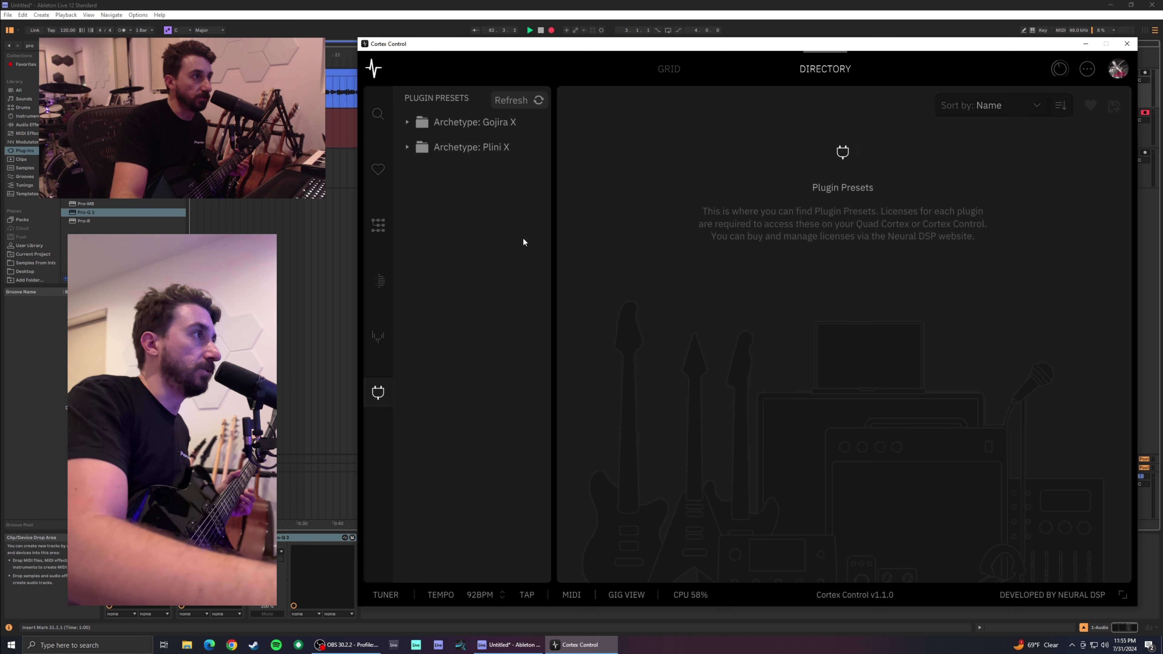
{"action": "left_click", "coordinate": [477, 125]}
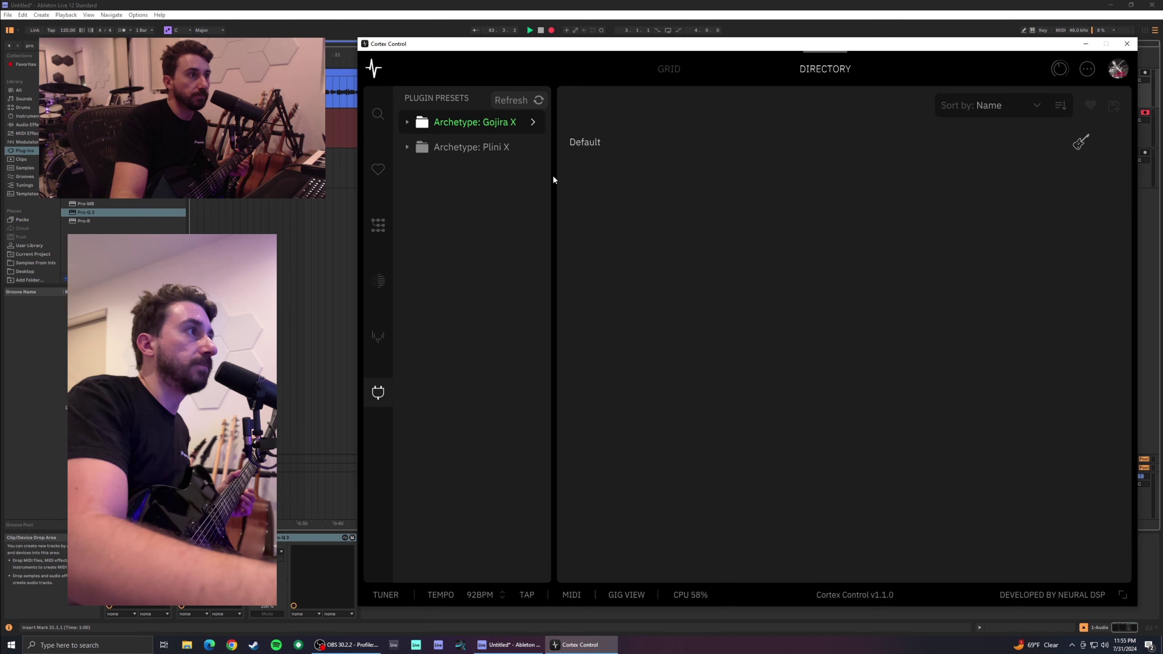
{"action": "left_click", "coordinate": [406, 122]}
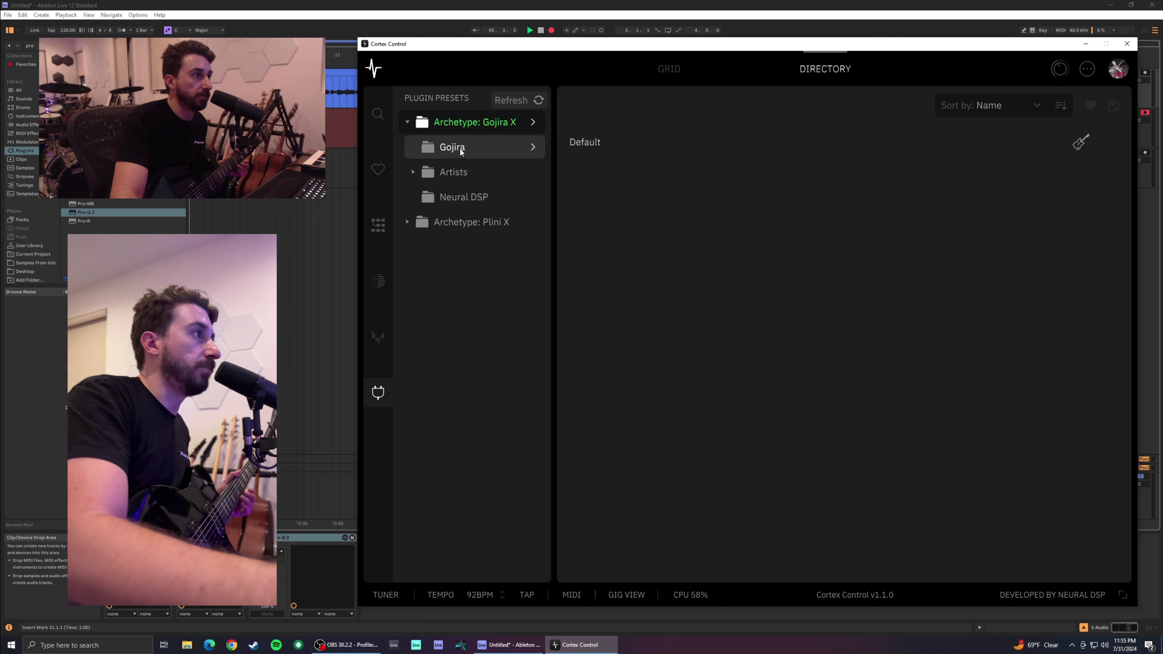
{"action": "left_click", "coordinate": [489, 142]}
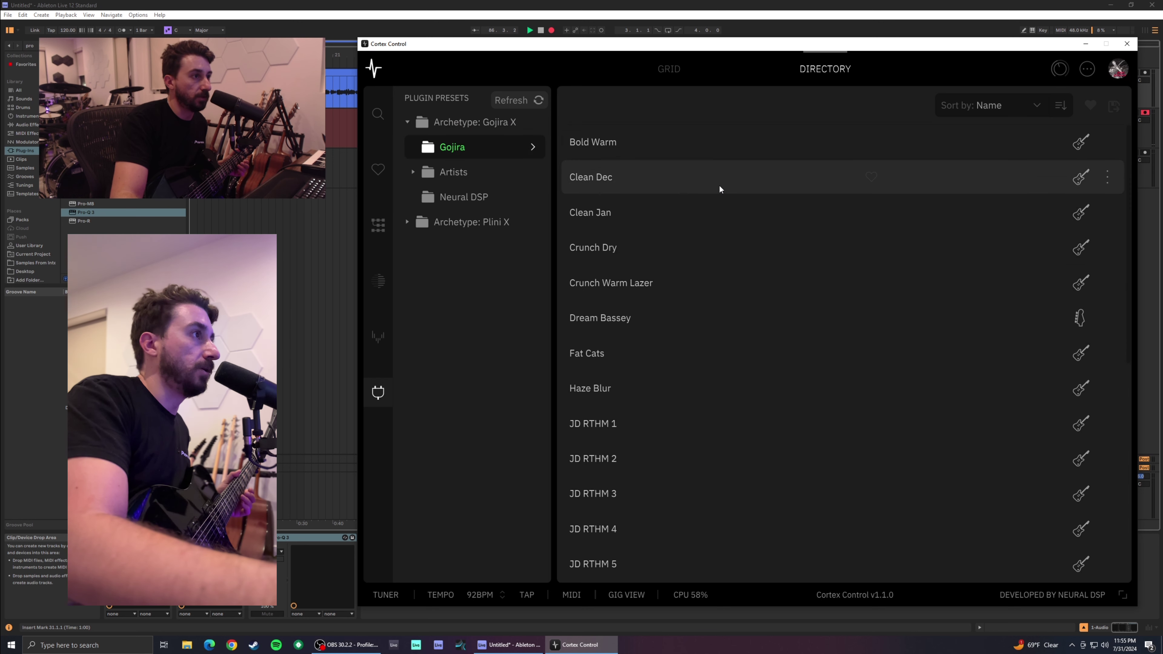
{"action": "left_click", "coordinate": [735, 428]}
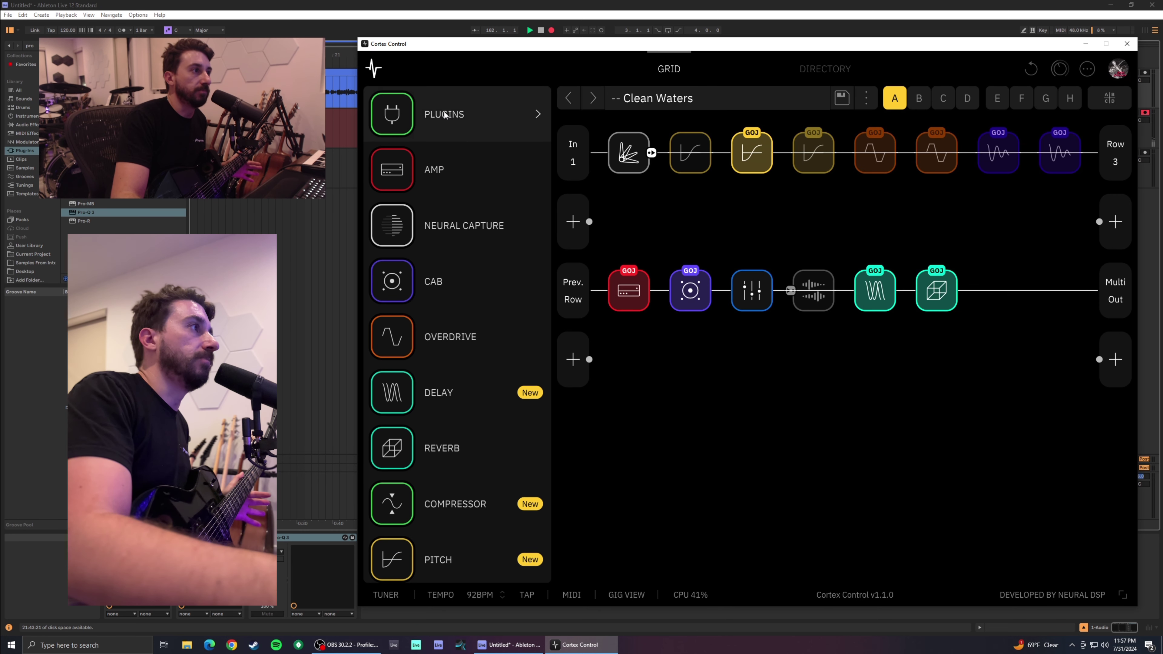
- Show the PLUGINS panel and start a new unsaved preset in slot 3D
{"action": "left_click", "coordinate": [445, 114]}
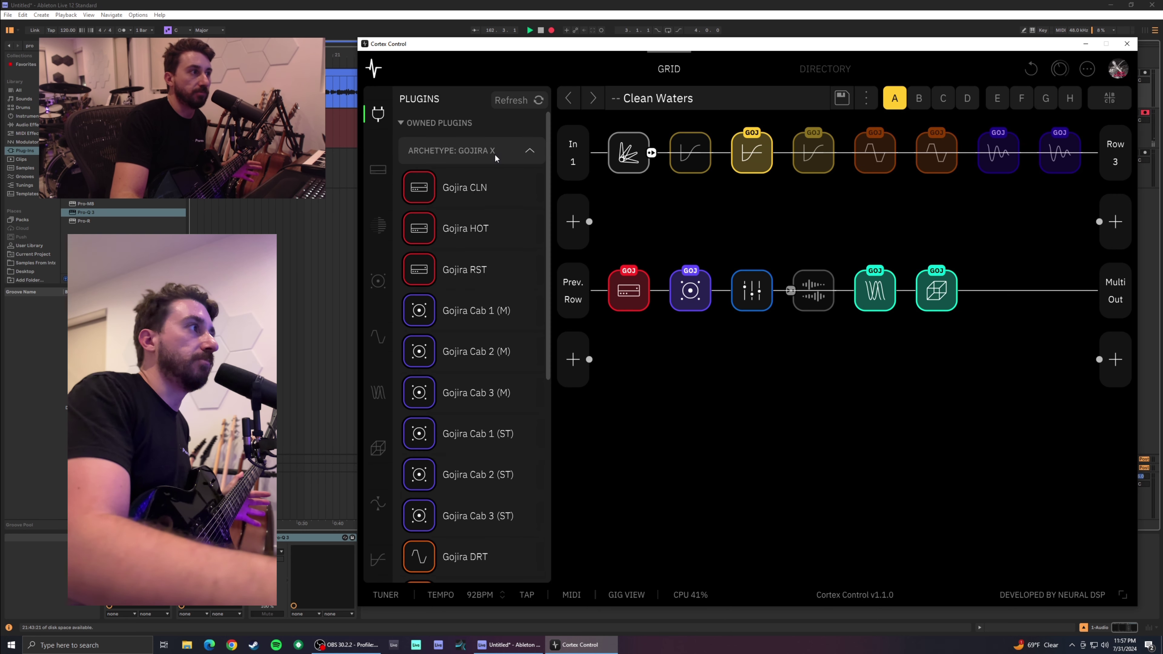
{"action": "mouse_move", "coordinate": [621, 270]}
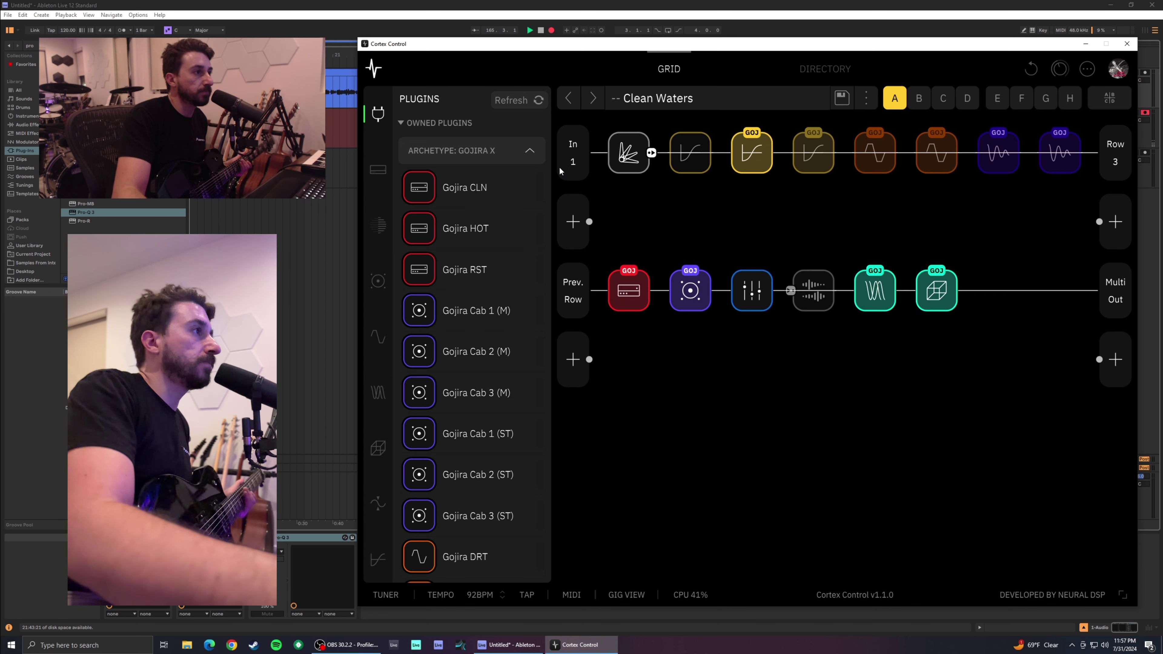
{"action": "left_click", "coordinate": [401, 123]}
{"action": "left_click", "coordinate": [408, 123]}
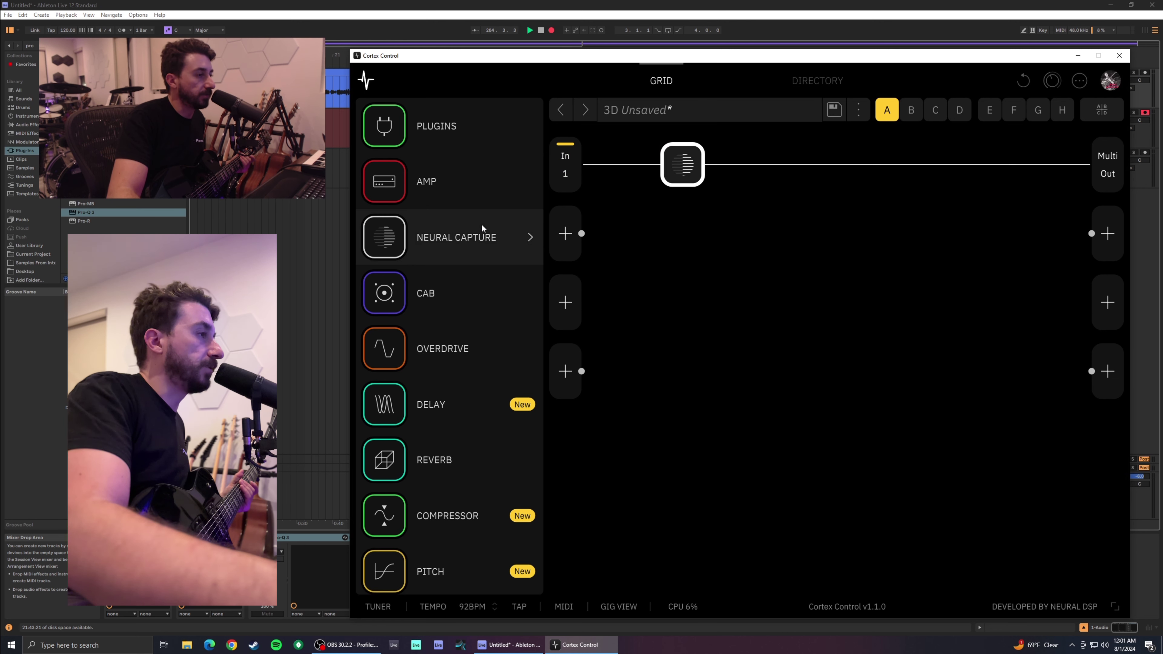
- Put Plini Comp in preset 3D's first block slot with Comp 7.4 and Level 7.8
{"action": "left_click", "coordinate": [474, 131]}
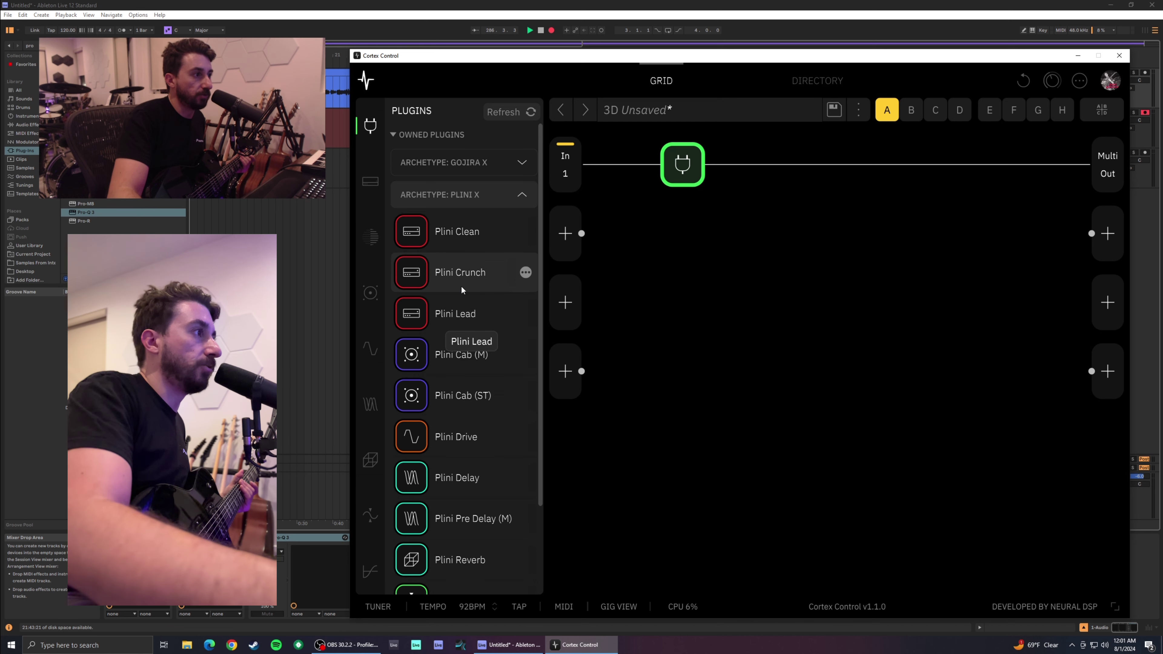
{"action": "scroll", "coordinate": [492, 424], "scroll_direction": "down", "scroll_amount": 3}
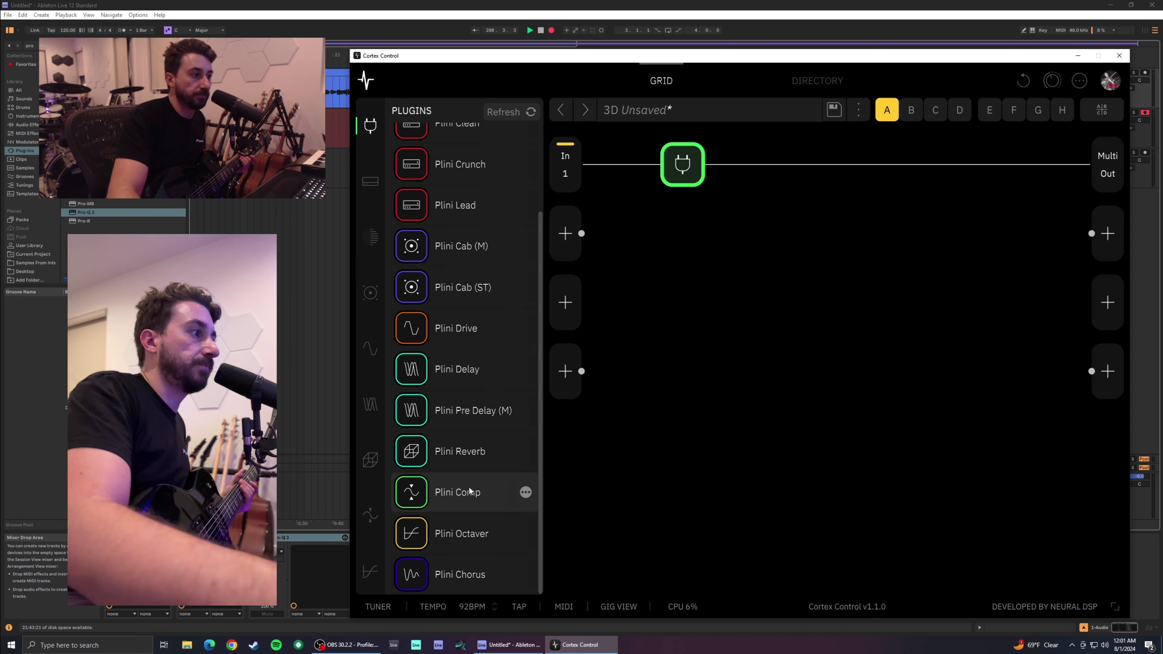
{"action": "left_click_drag", "start_coordinate": [469, 491], "coordinate": [683, 164]}
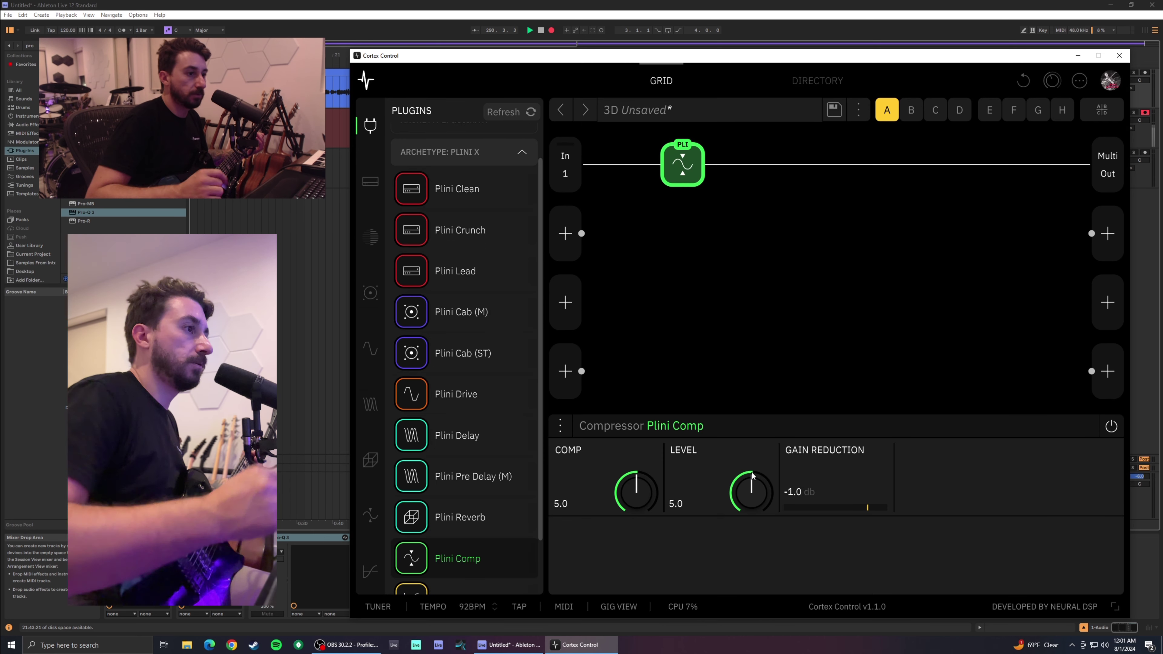
{"action": "scroll", "coordinate": [628, 484], "scroll_direction": "up", "scroll_amount": 3}
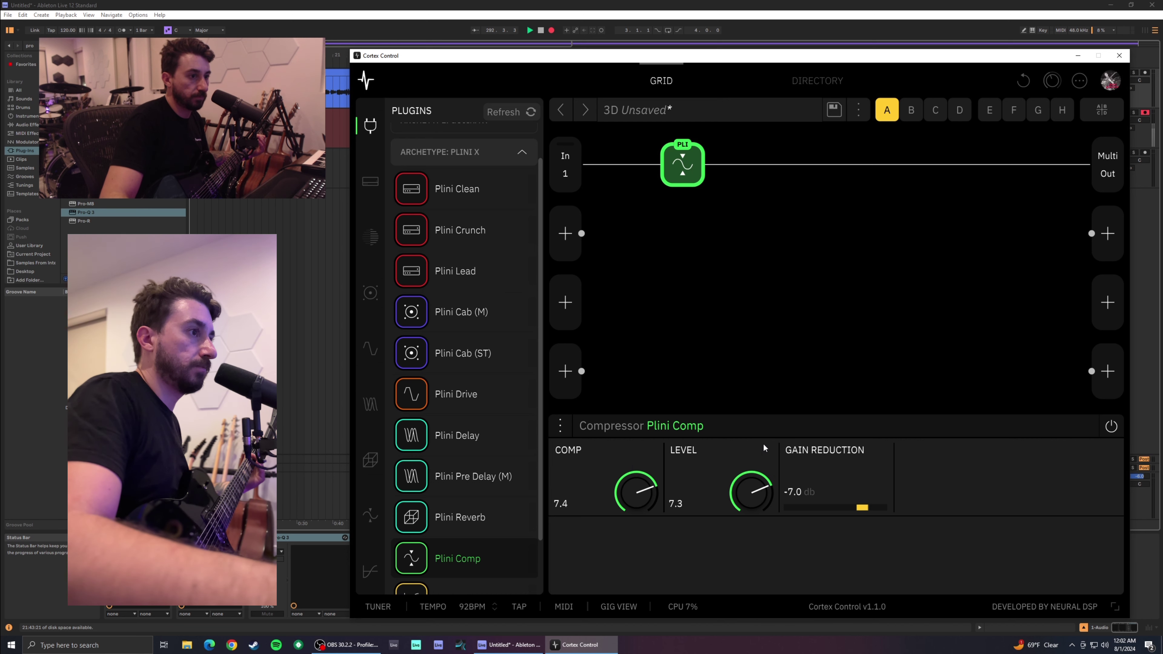
{"action": "scroll", "coordinate": [764, 441], "scroll_direction": "up", "scroll_amount": 1}
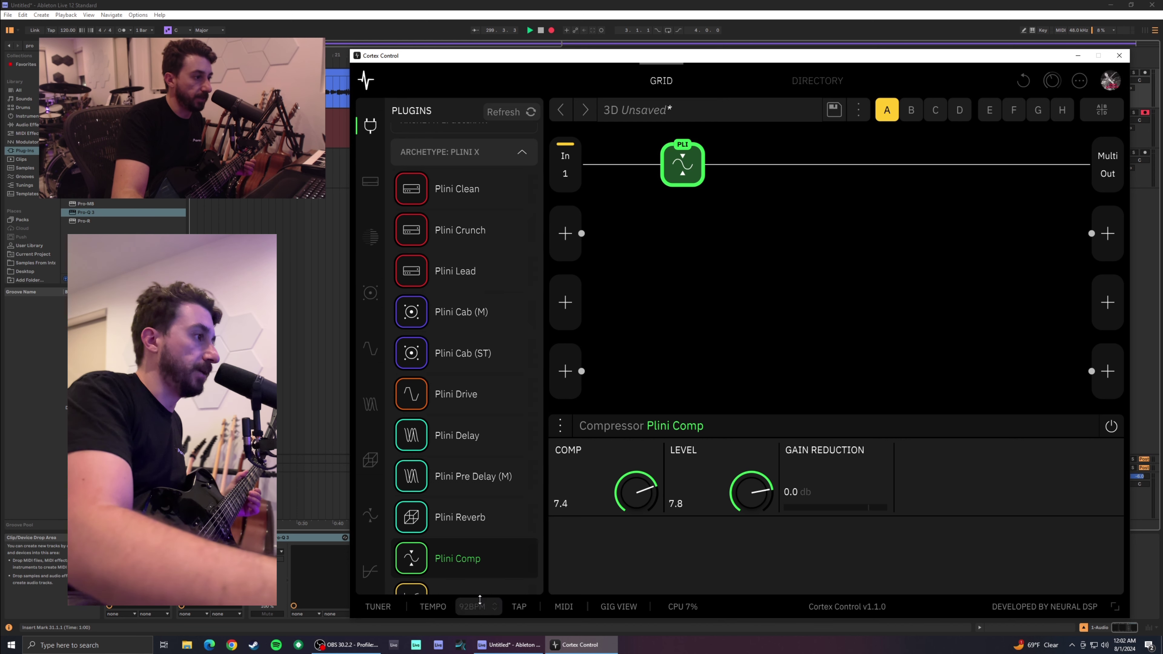
{"action": "scroll", "coordinate": [490, 523], "scroll_direction": "down", "scroll_amount": 2}
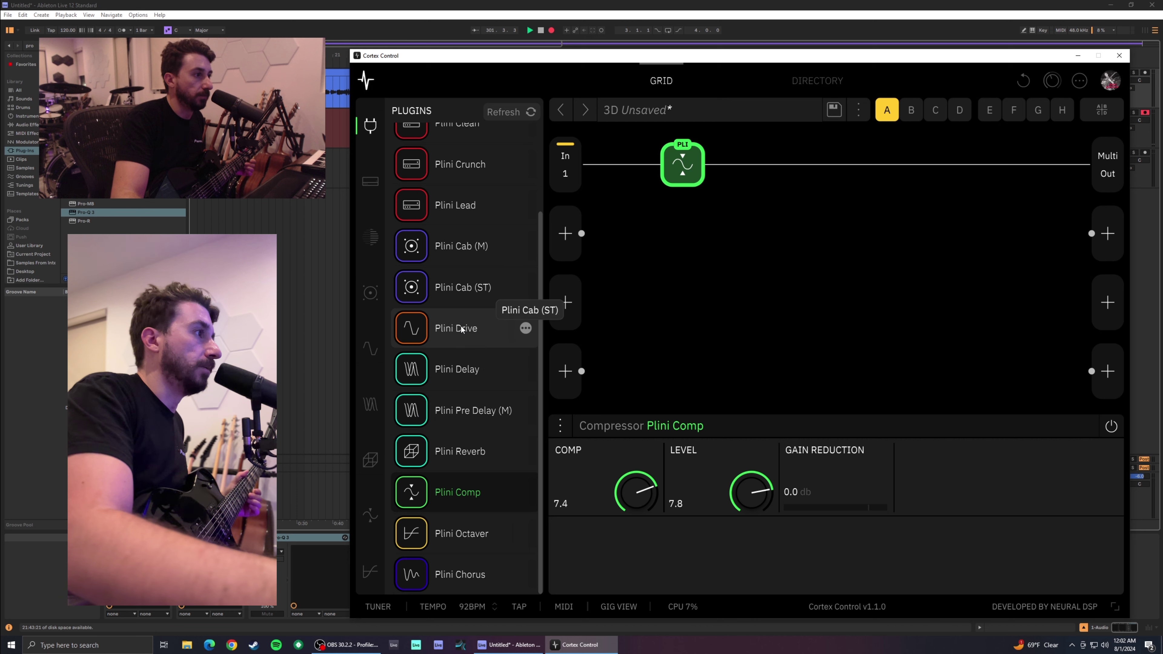
{"action": "left_click_drag", "start_coordinate": [472, 327], "coordinate": [744, 165]}
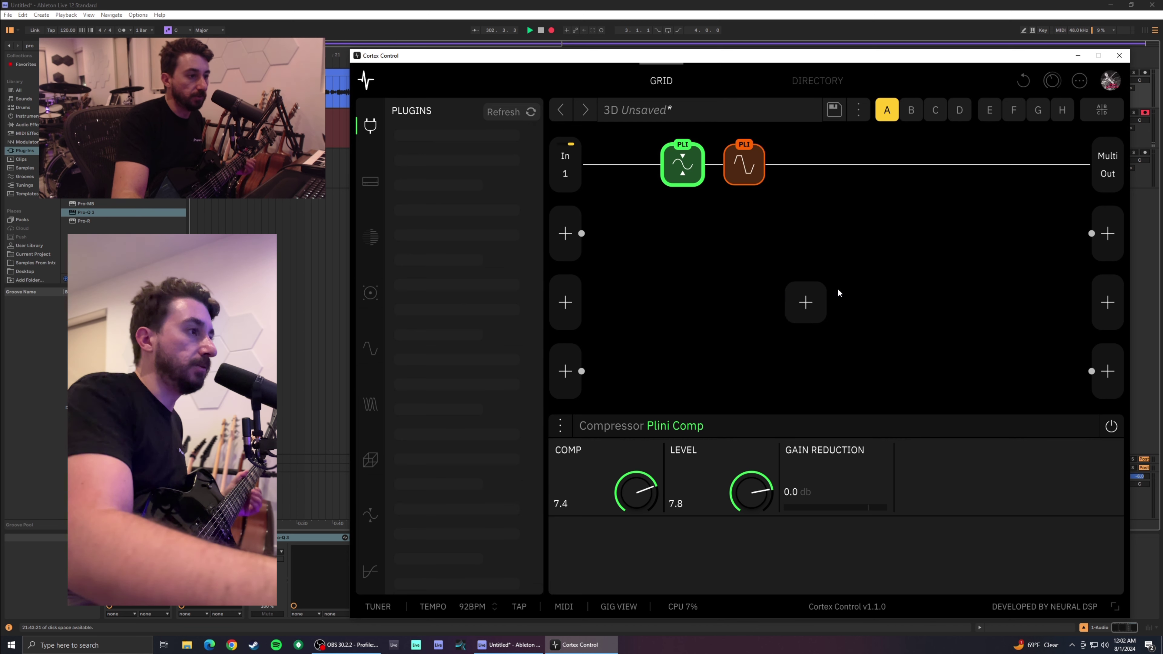
{"action": "left_click", "coordinate": [746, 176]}
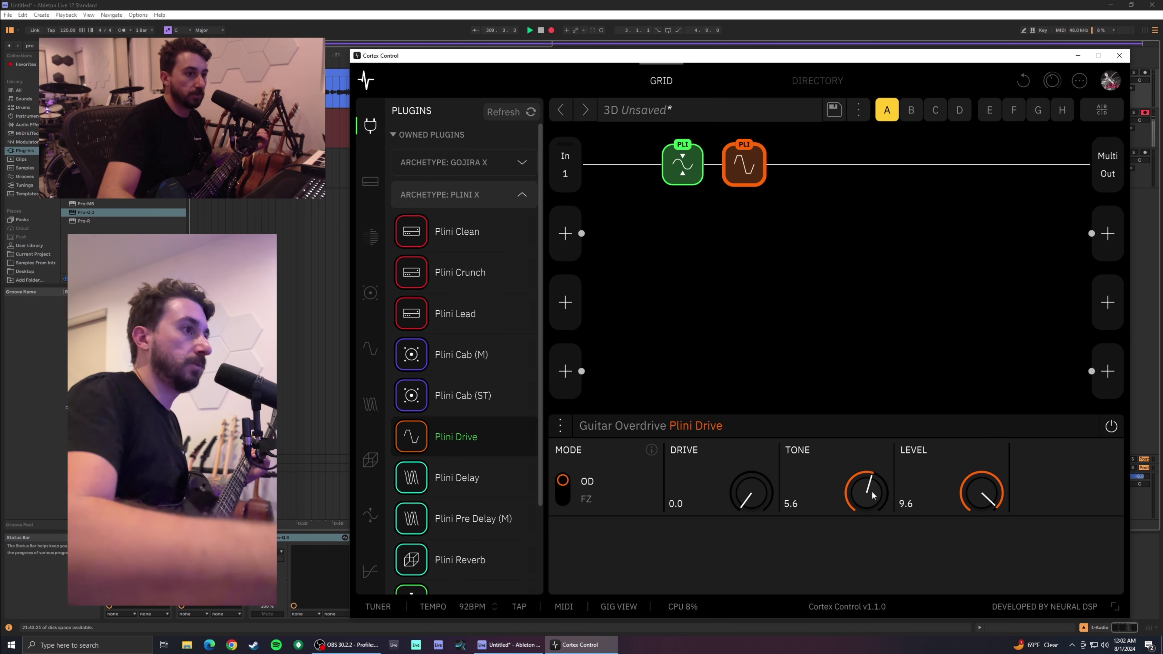
{"action": "left_click_drag", "start_coordinate": [872, 495], "coordinate": [885, 440]}
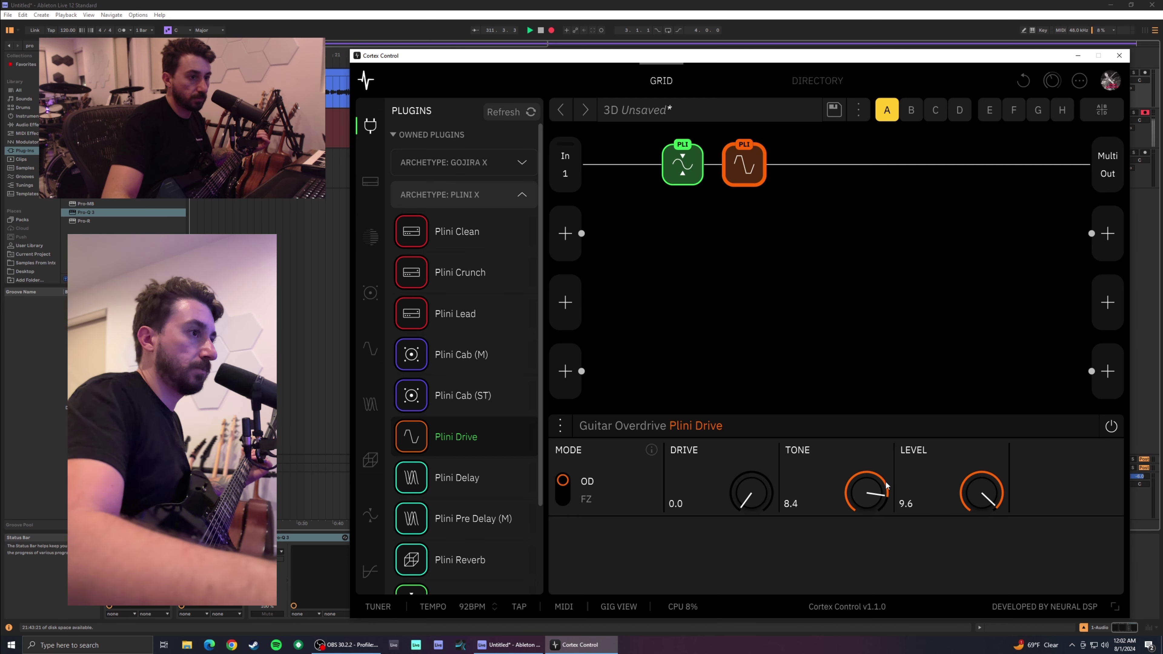
{"action": "left_click_drag", "start_coordinate": [870, 491], "coordinate": [868, 522]}
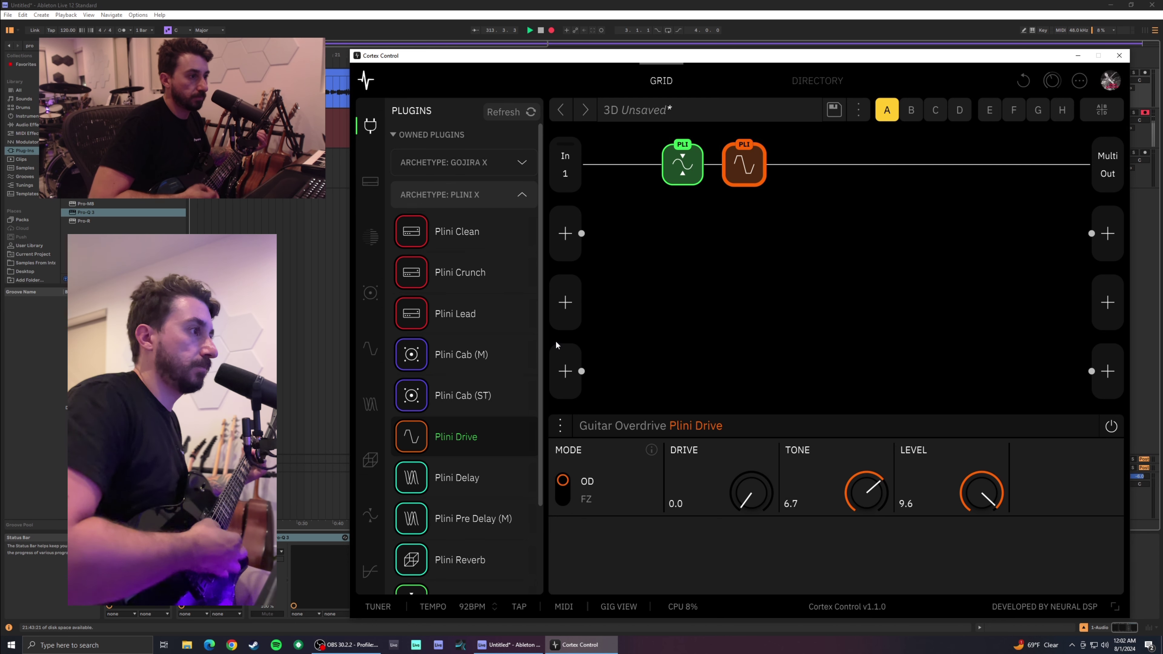
{"action": "scroll", "coordinate": [482, 495], "scroll_direction": "down", "scroll_amount": 2}
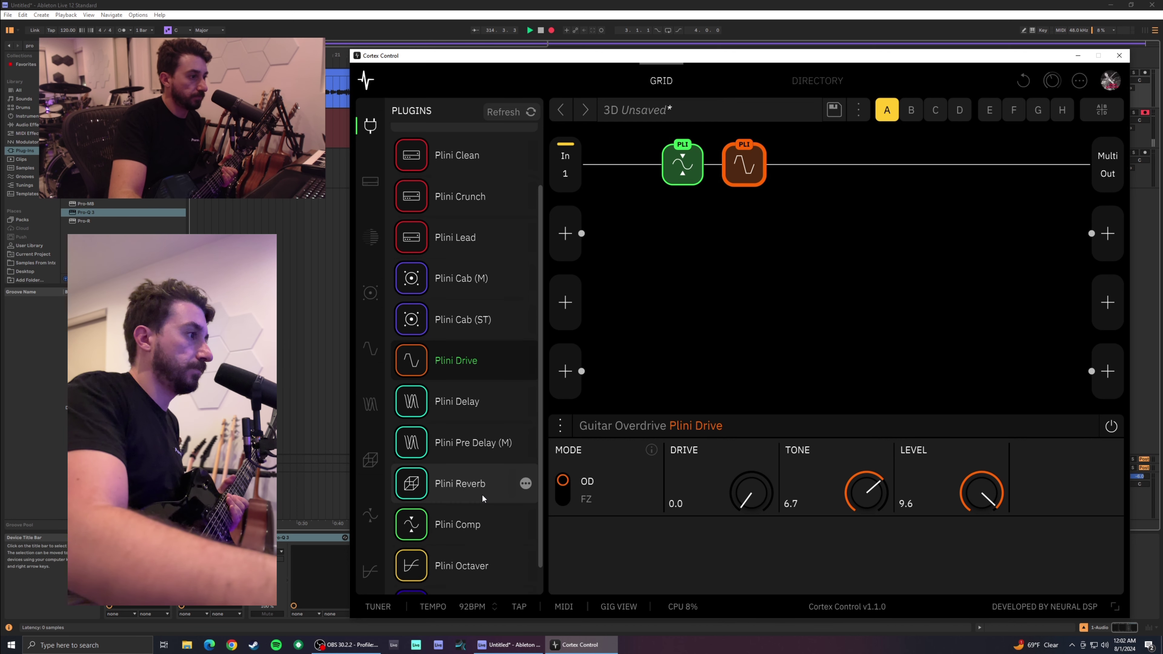
{"action": "scroll", "coordinate": [482, 494], "scroll_direction": "down", "scroll_amount": 1}
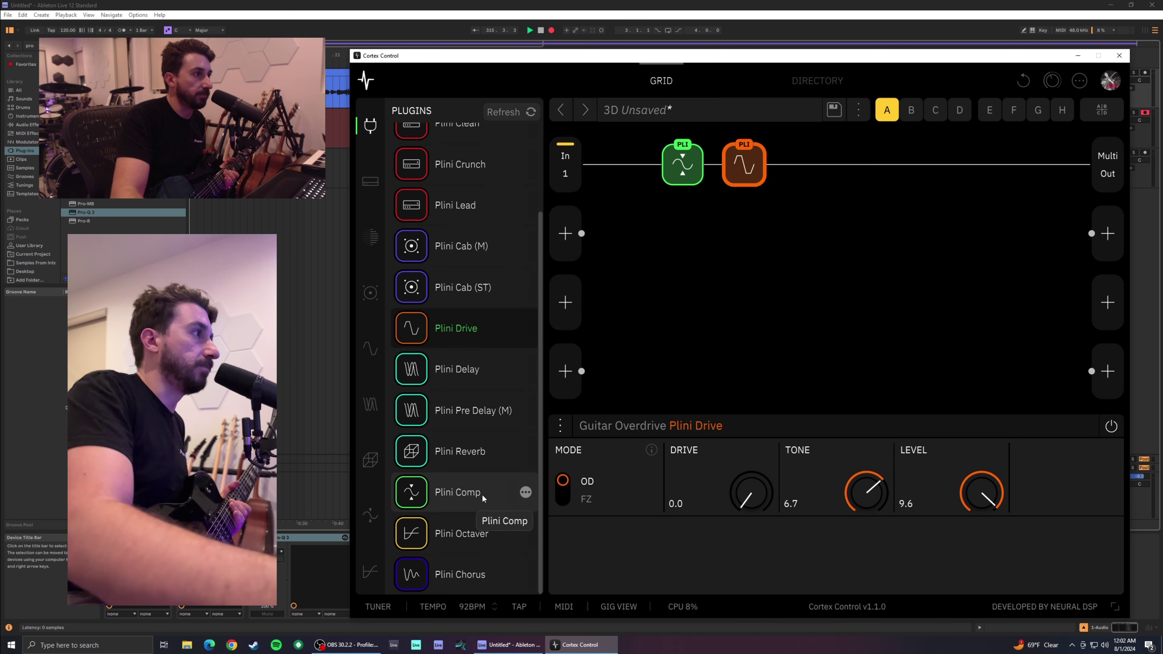
{"action": "scroll", "coordinate": [482, 494], "scroll_direction": "up", "scroll_amount": 5}
{"action": "left_click", "coordinate": [495, 168]}
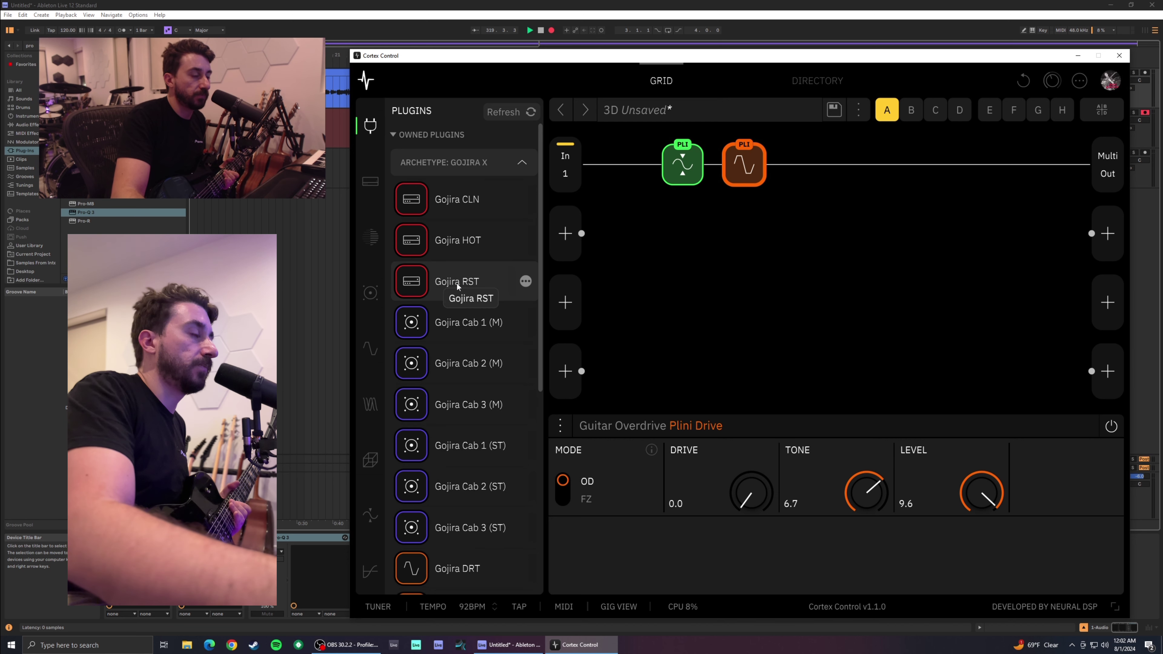
{"action": "mouse_move", "coordinate": [480, 284]}
{"action": "left_mouse_down"}
{"action": "mouse_move", "coordinate": [745, 303]}
{"action": "mouse_move", "coordinate": [805, 241]}
{"action": "mouse_move", "coordinate": [463, 297]}
{"action": "left_mouse_up"}
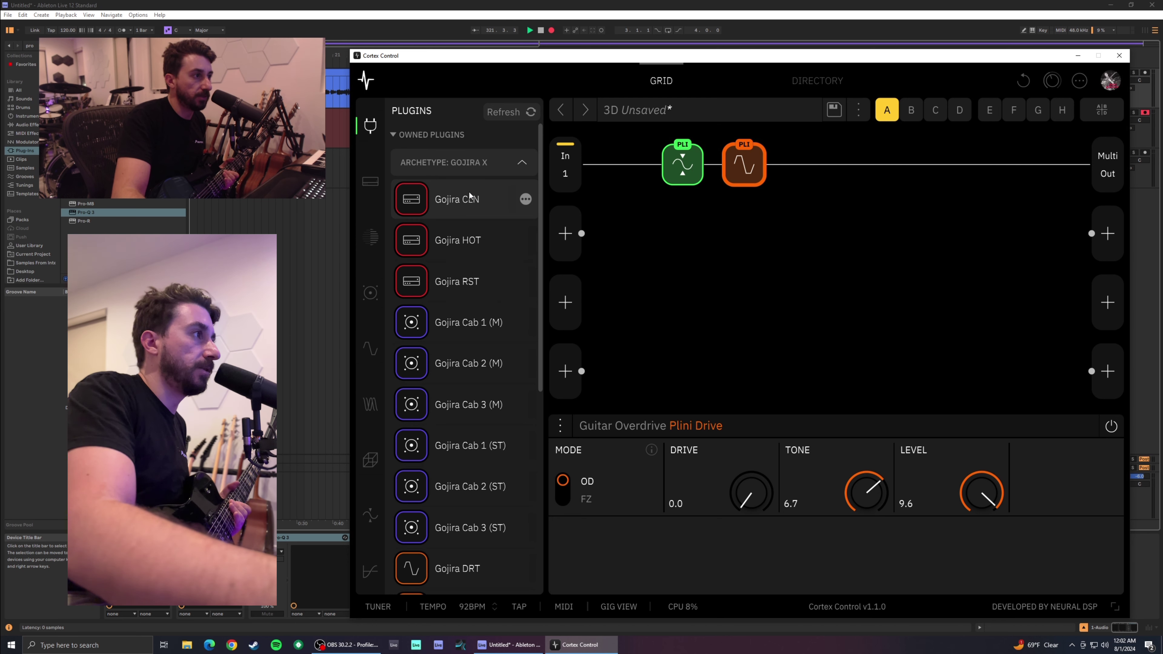
{"action": "left_click", "coordinate": [494, 162]}
- Place the Plini Clean amp from Archetype: Plini X on the grid's second row
{"action": "left_click", "coordinate": [487, 192]}
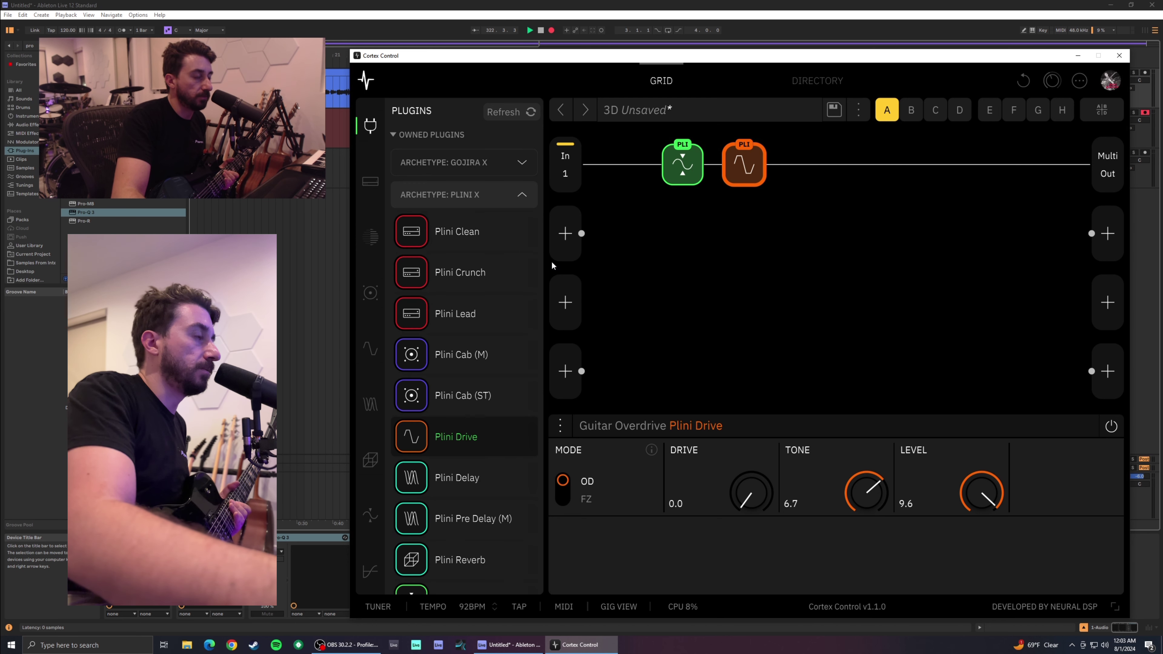
{"action": "left_click_drag", "start_coordinate": [452, 234], "coordinate": [799, 233]}
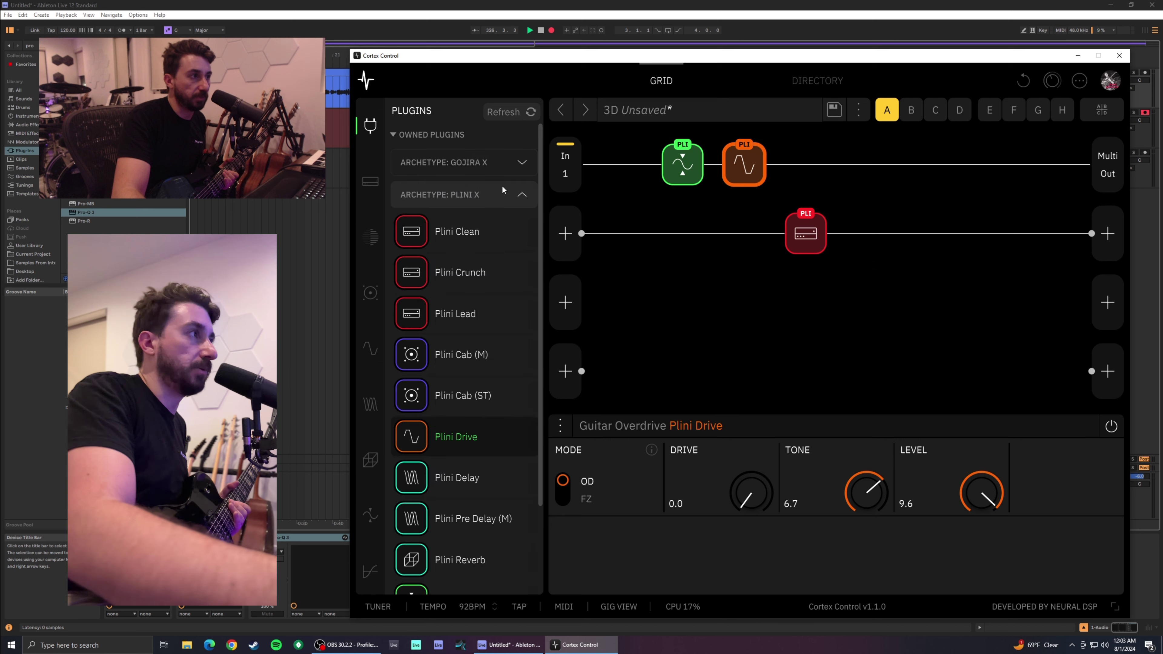
{"action": "right_click", "coordinate": [767, 168]}
{"action": "left_click", "coordinate": [773, 168]}
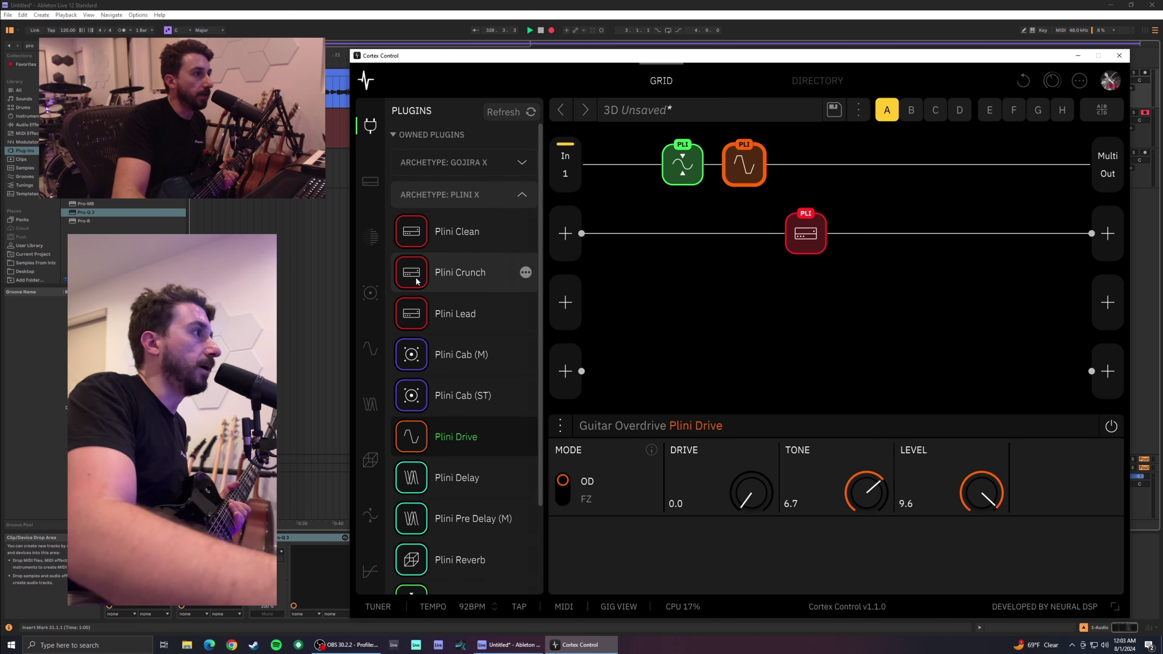
- Glance through the amp and Neural Capture categories, then return to the plugin list
{"action": "left_click", "coordinate": [371, 181]}
{"action": "left_click", "coordinate": [370, 237]}
{"action": "left_click", "coordinate": [370, 126]}
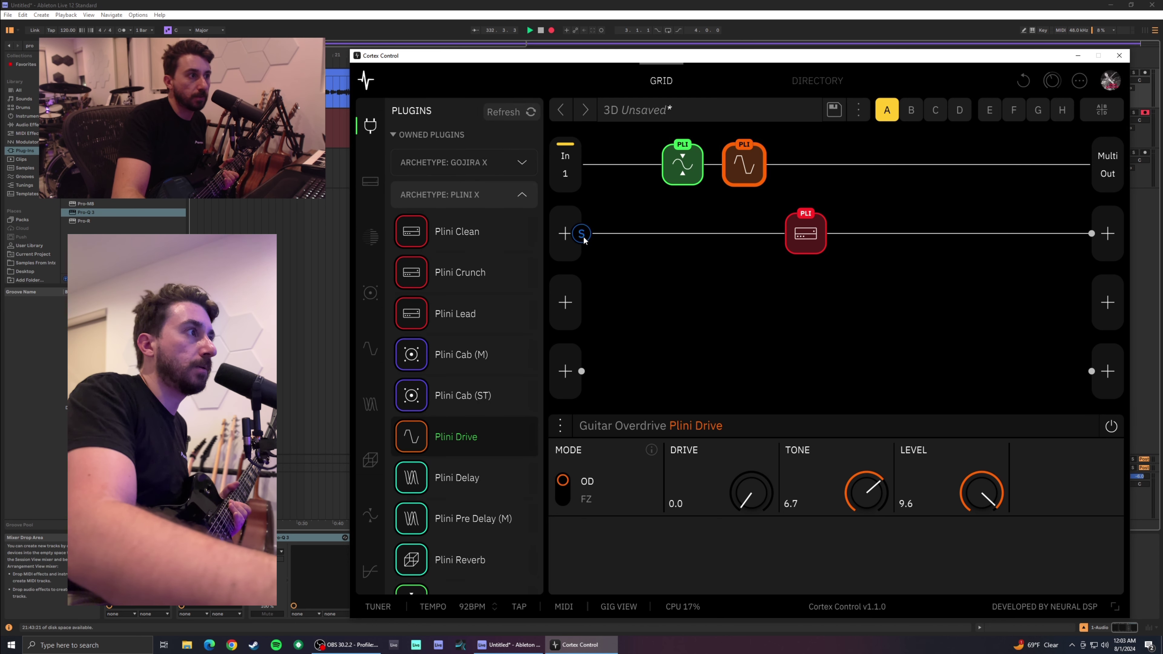
- Move row 2's splitter onto the top row, just after the Plini Drive block
{"action": "left_click_drag", "start_coordinate": [584, 239], "coordinate": [790, 178]}
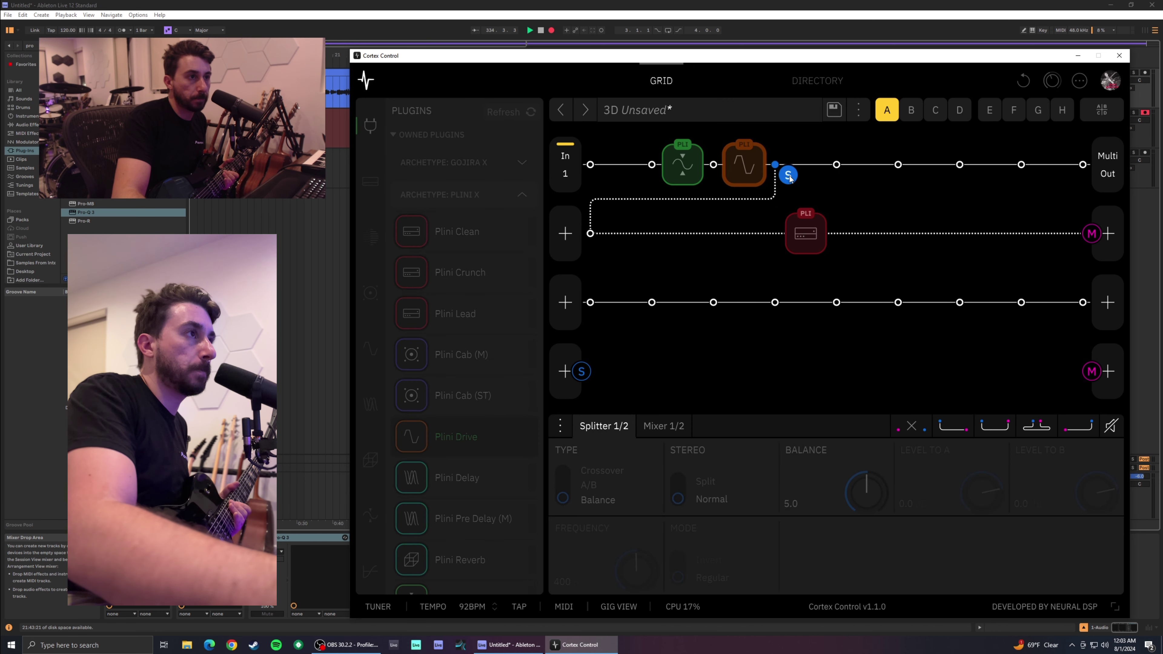
{"action": "left_click_drag", "start_coordinate": [796, 177], "coordinate": [897, 164]}
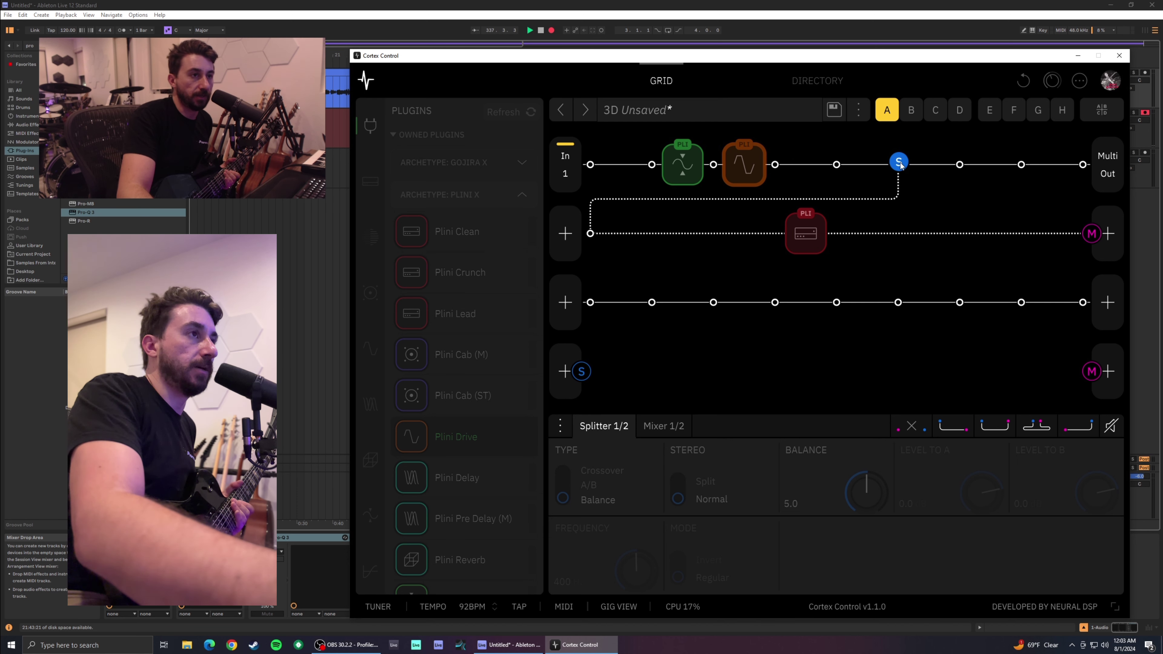
{"action": "left_click_drag", "start_coordinate": [844, 174], "coordinate": [845, 174]}
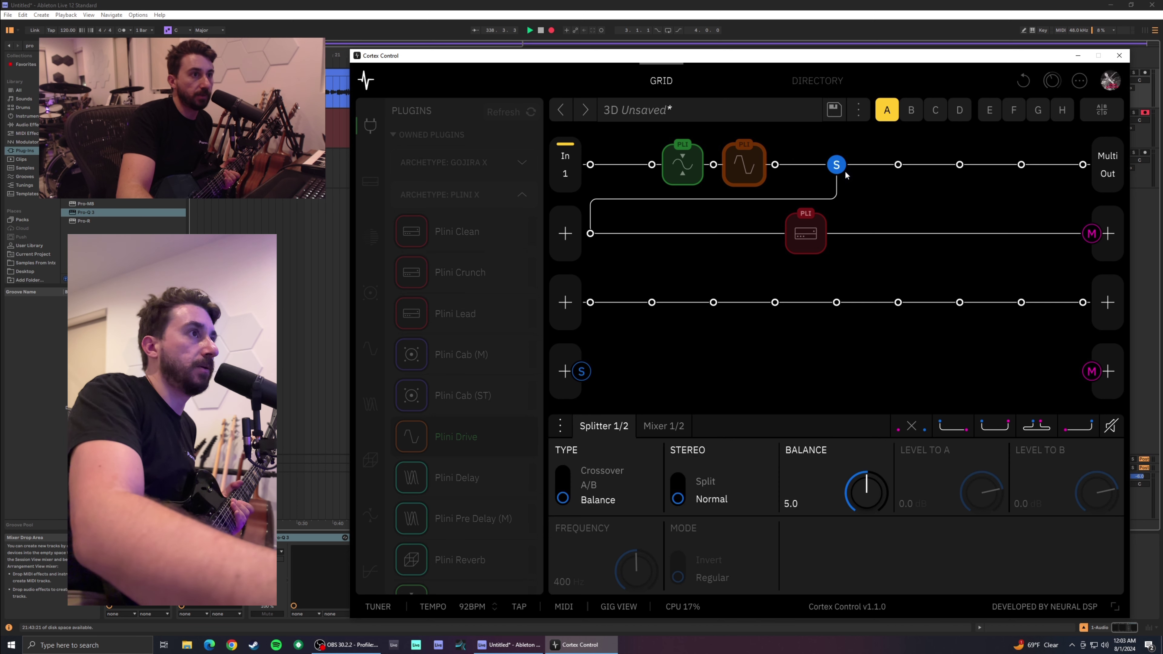
- Merge row 2 back after the splitter; set Plini Clean Bright on, Bass 3.3, Mid 4.8, Treble 5.7
{"action": "left_click_drag", "start_coordinate": [1095, 236], "coordinate": [899, 166]}
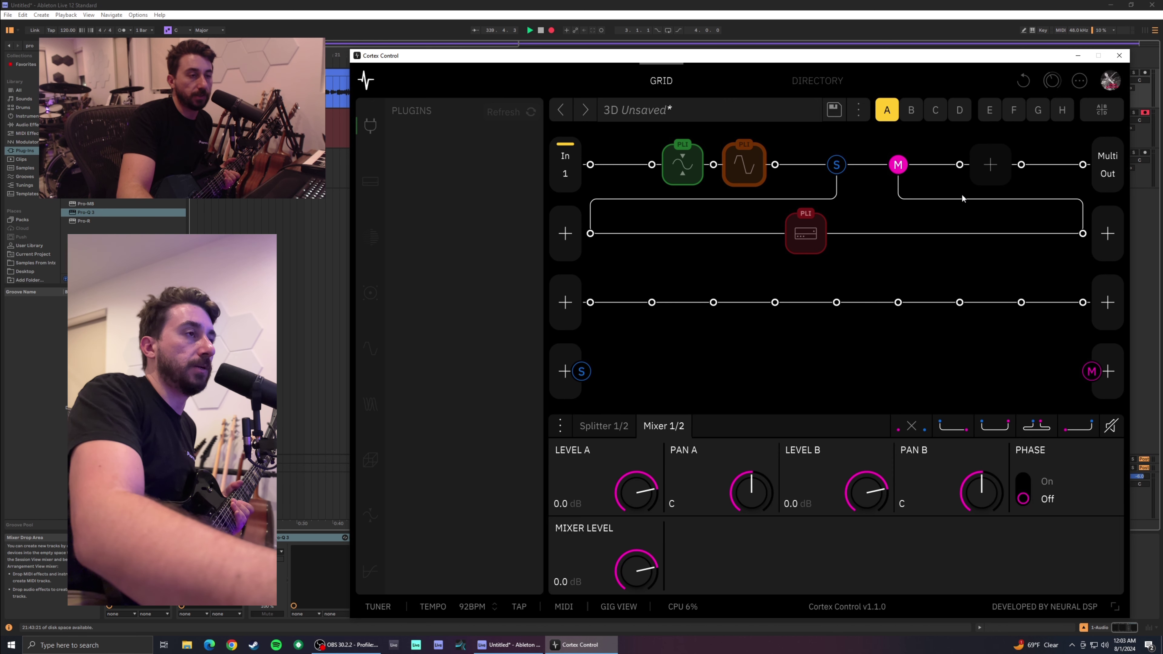
{"action": "left_click", "coordinate": [800, 234]}
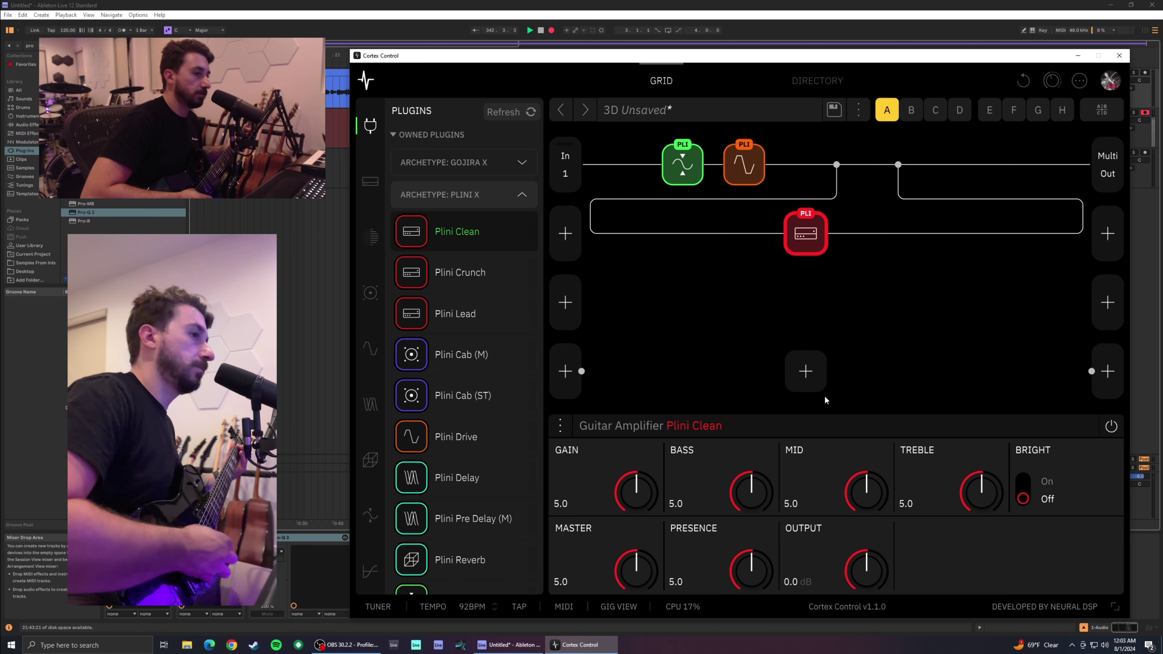
{"action": "mouse_move", "coordinate": [725, 185]}
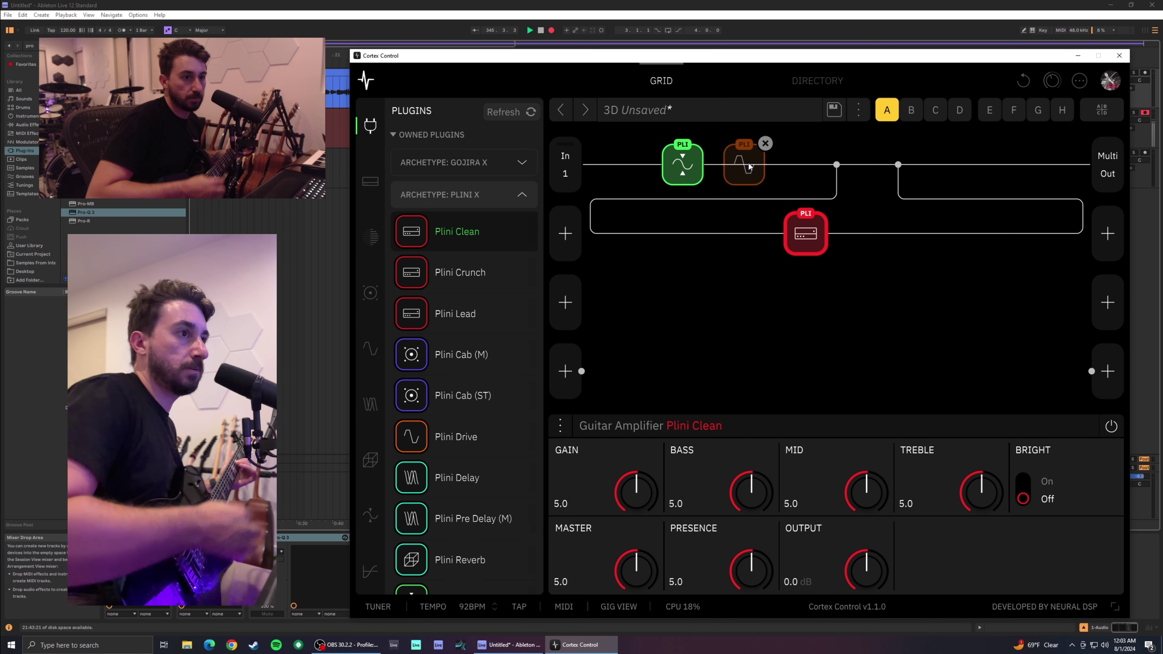
{"action": "left_click", "coordinate": [1025, 503]}
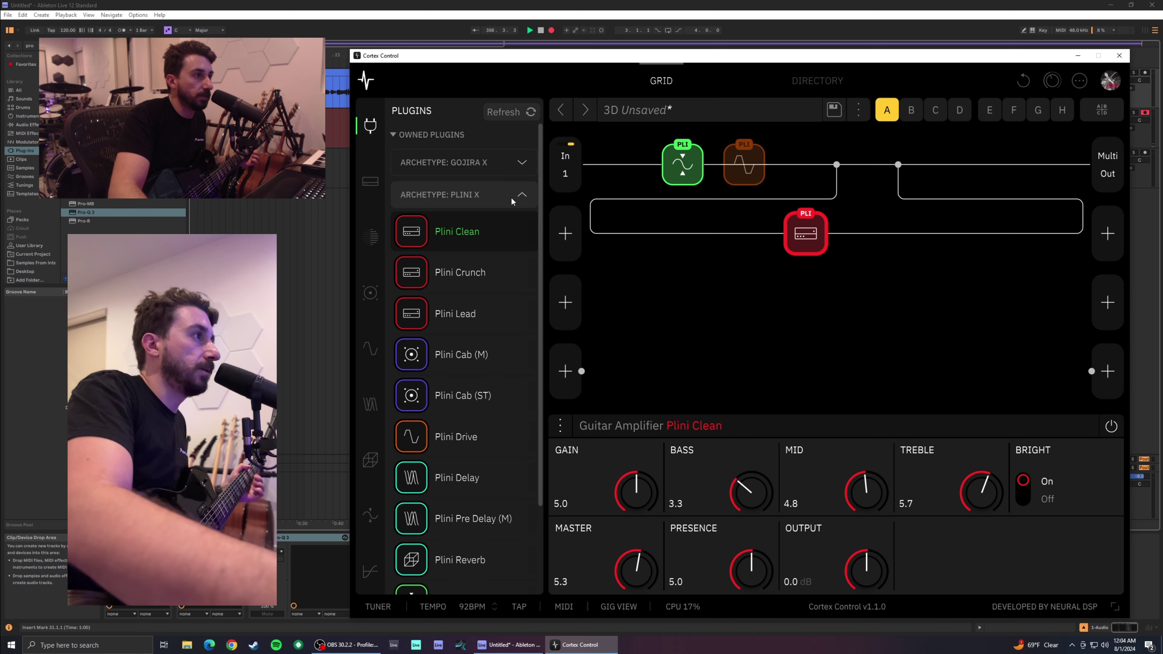
- Add the Gojira HOT amp from Archetype: Gojira X right after Plini Clean on row 2
{"action": "left_click", "coordinate": [505, 168]}
{"action": "left_click_drag", "start_coordinate": [464, 241], "coordinate": [882, 233]}
{"action": "mouse_move", "coordinate": [809, 238]}
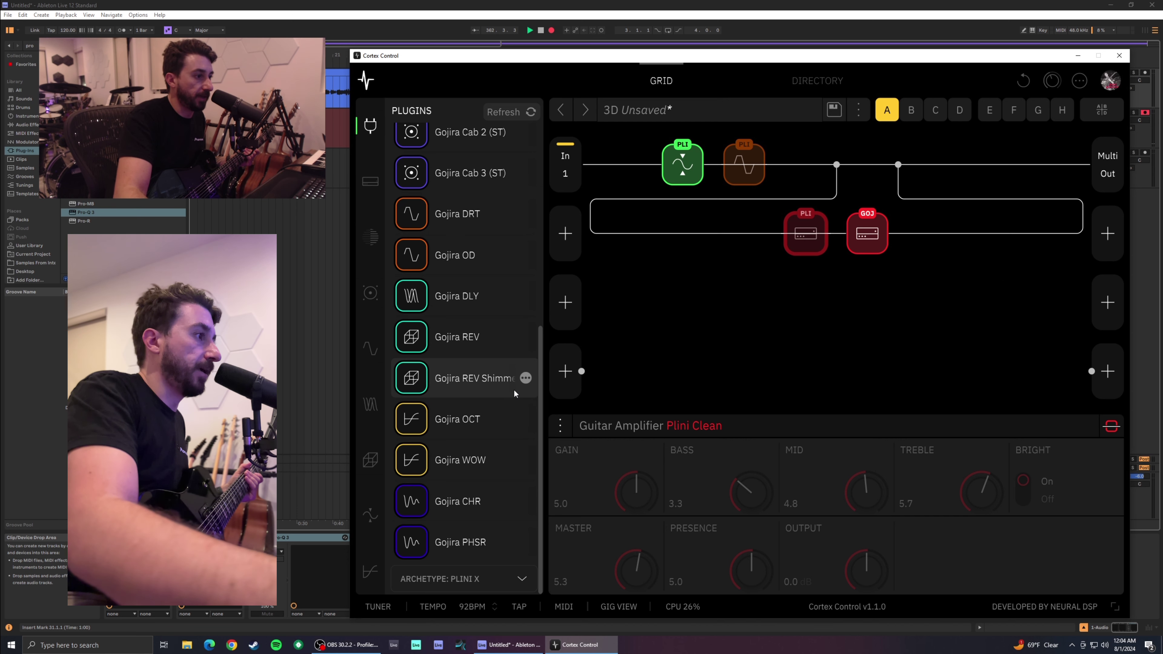
{"action": "scroll", "coordinate": [513, 389], "scroll_direction": "up", "scroll_amount": 5}
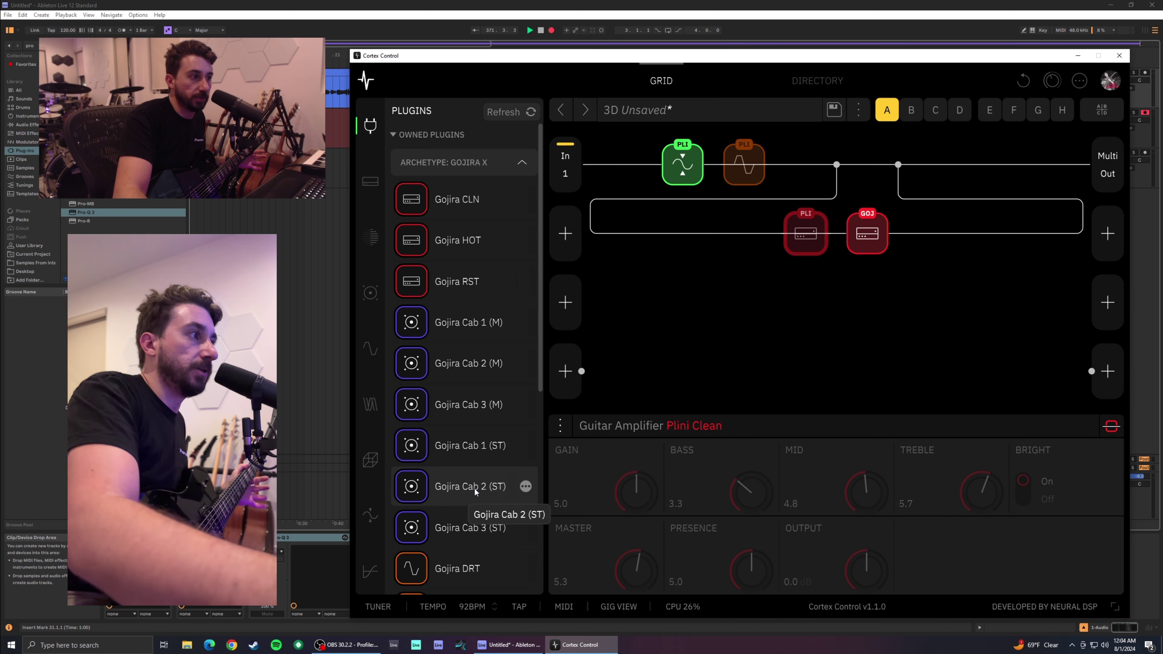
- Add Gojira Cab 2 (ST) on row 3 and route the top row's output into Row 3
{"action": "left_click_drag", "start_coordinate": [475, 492], "coordinate": [806, 304]}
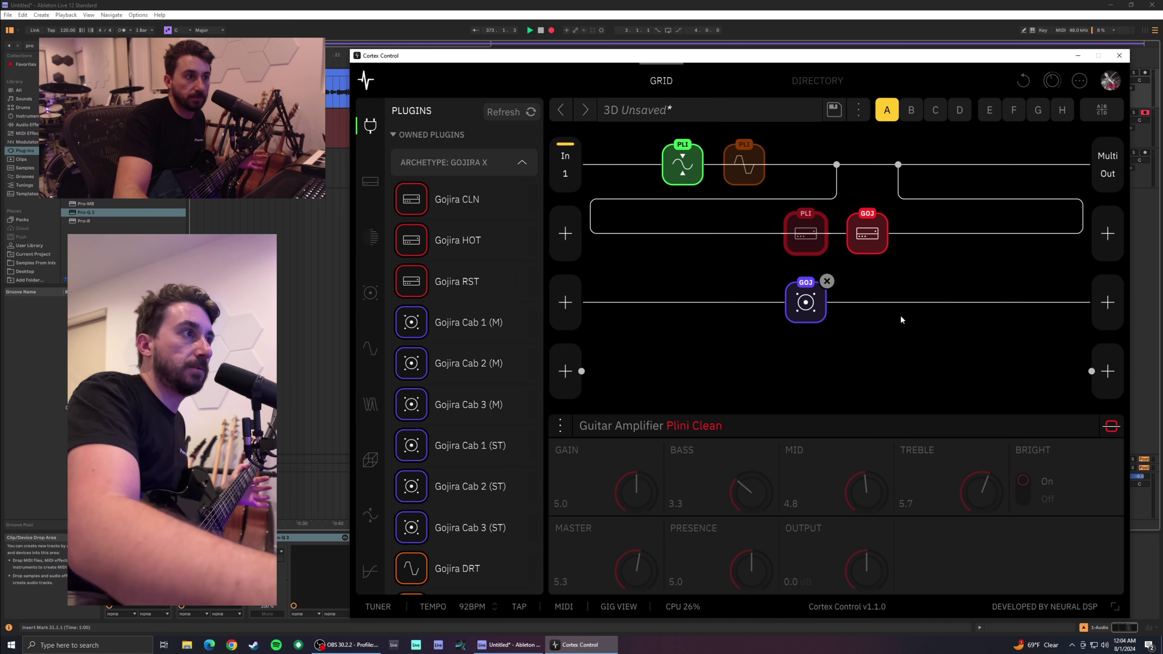
{"action": "left_click", "coordinate": [1108, 234]}
{"action": "left_click", "coordinate": [1108, 184]}
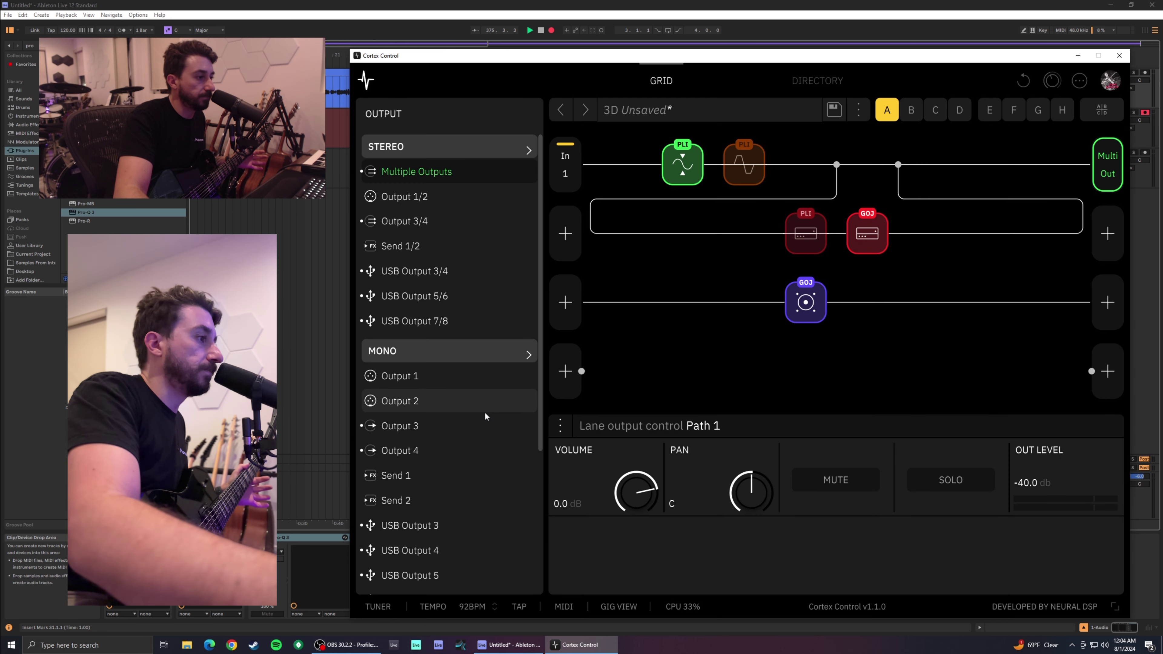
{"action": "scroll", "coordinate": [486, 413], "scroll_direction": "down", "scroll_amount": 5}
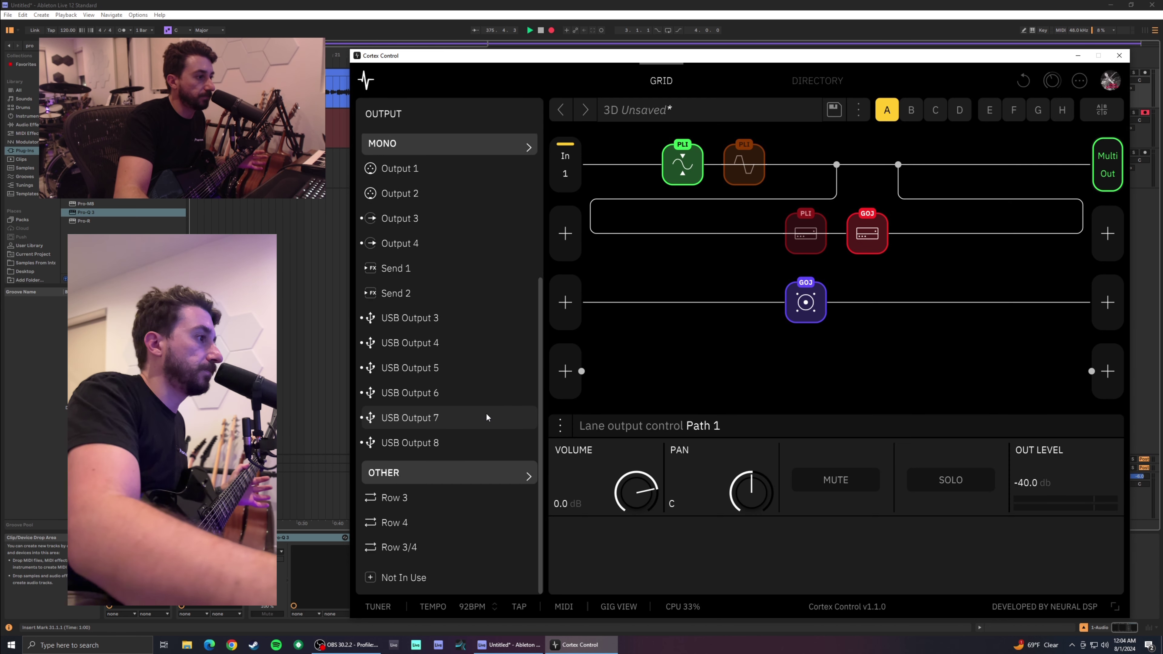
{"action": "left_click", "coordinate": [467, 495]}
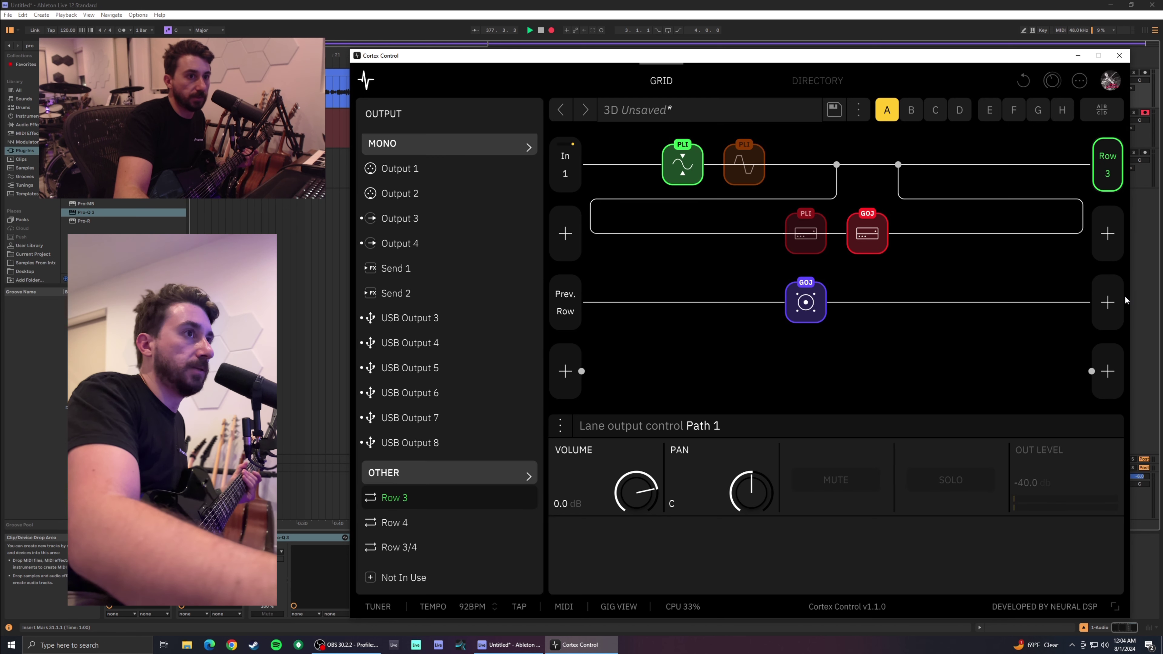
- Send row 3's output to Multiple Outputs
{"action": "left_click", "coordinate": [1118, 302]}
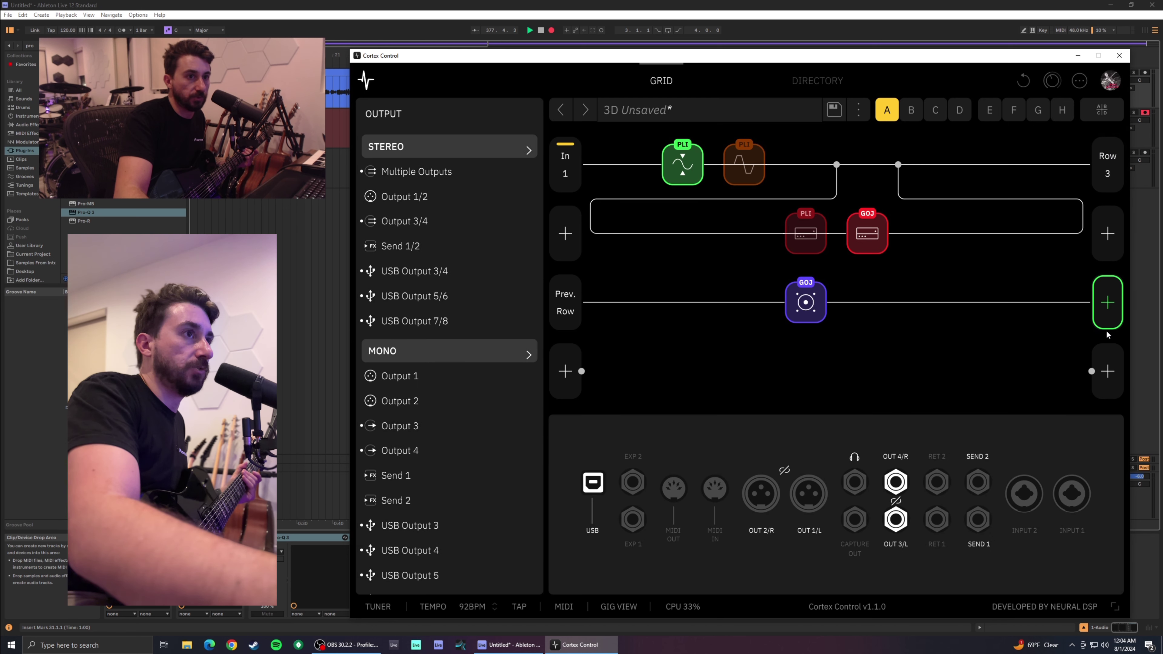
{"action": "left_click", "coordinate": [465, 167]}
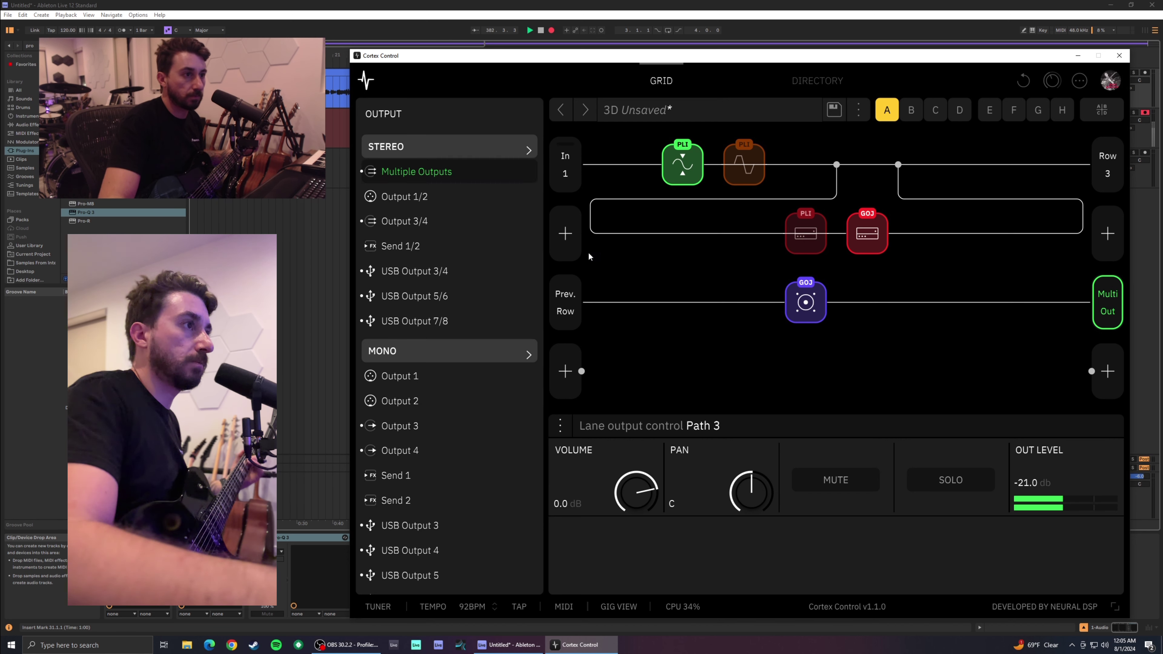
{"action": "mouse_move", "coordinate": [826, 284]}
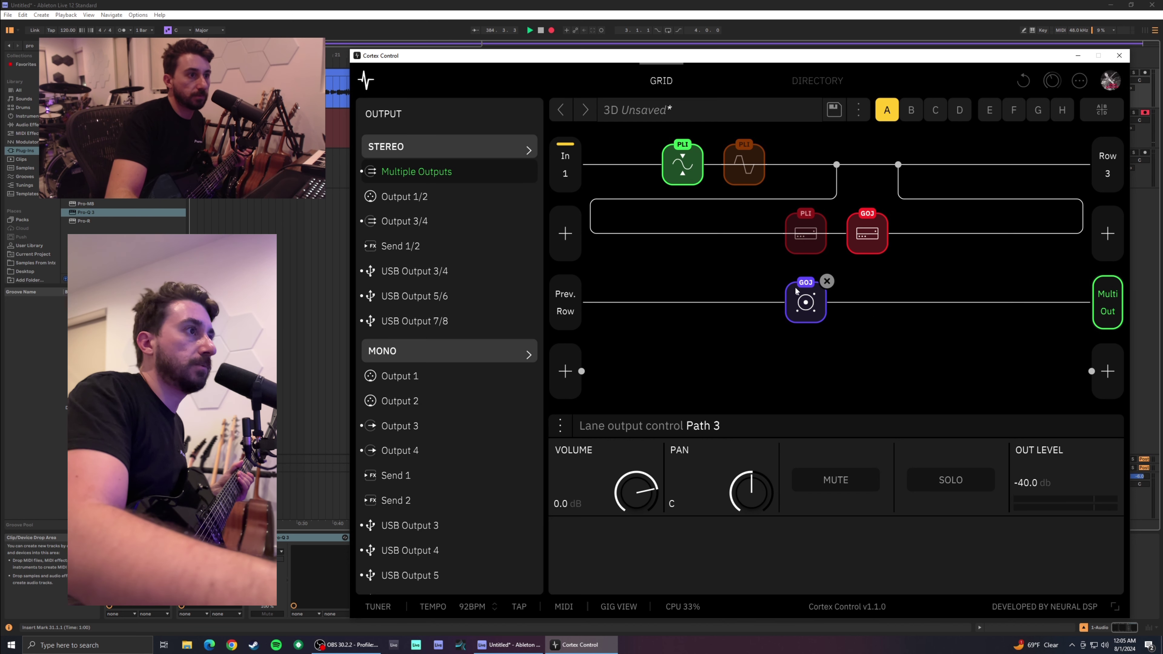
- Replace Gojira Cab 2 (ST) on row 3 with Gojira Cab 3 (ST)
{"action": "left_click", "coordinate": [803, 296]}
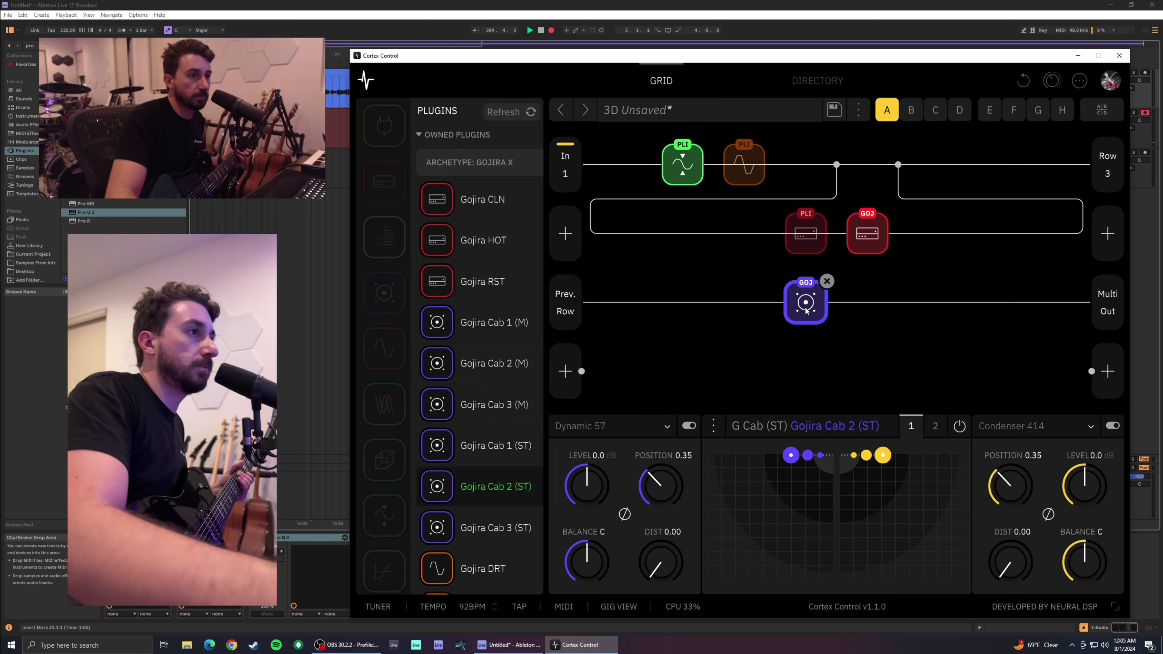
{"action": "left_click", "coordinate": [827, 282]}
{"action": "left_click", "coordinate": [455, 293]}
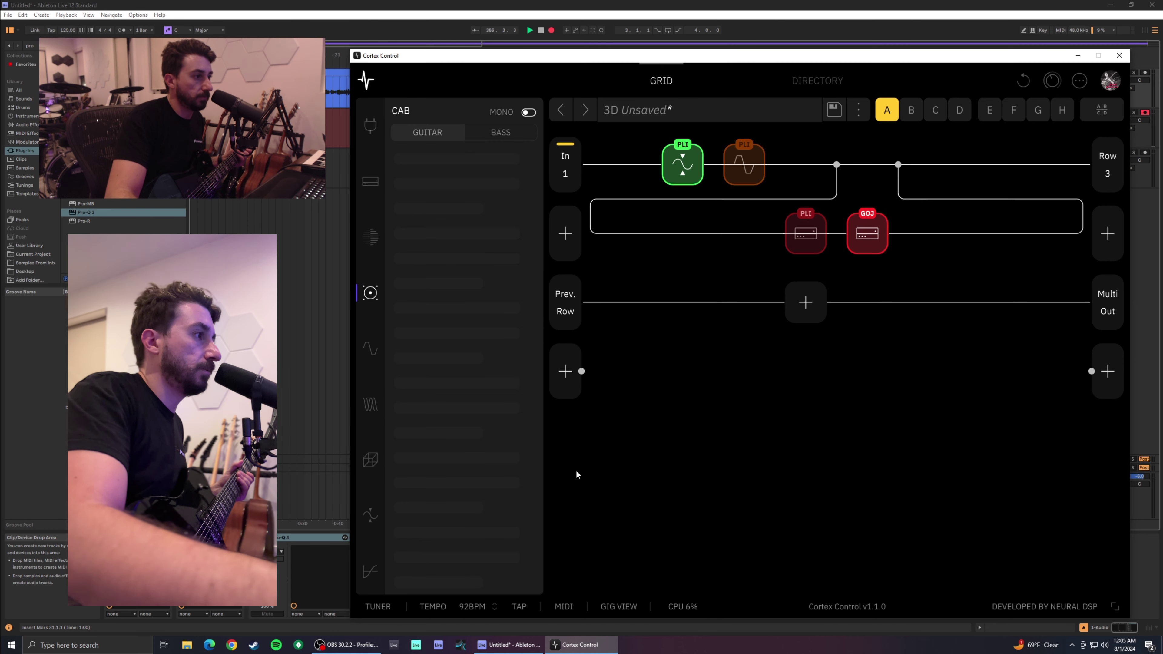
{"action": "left_click", "coordinate": [371, 125]}
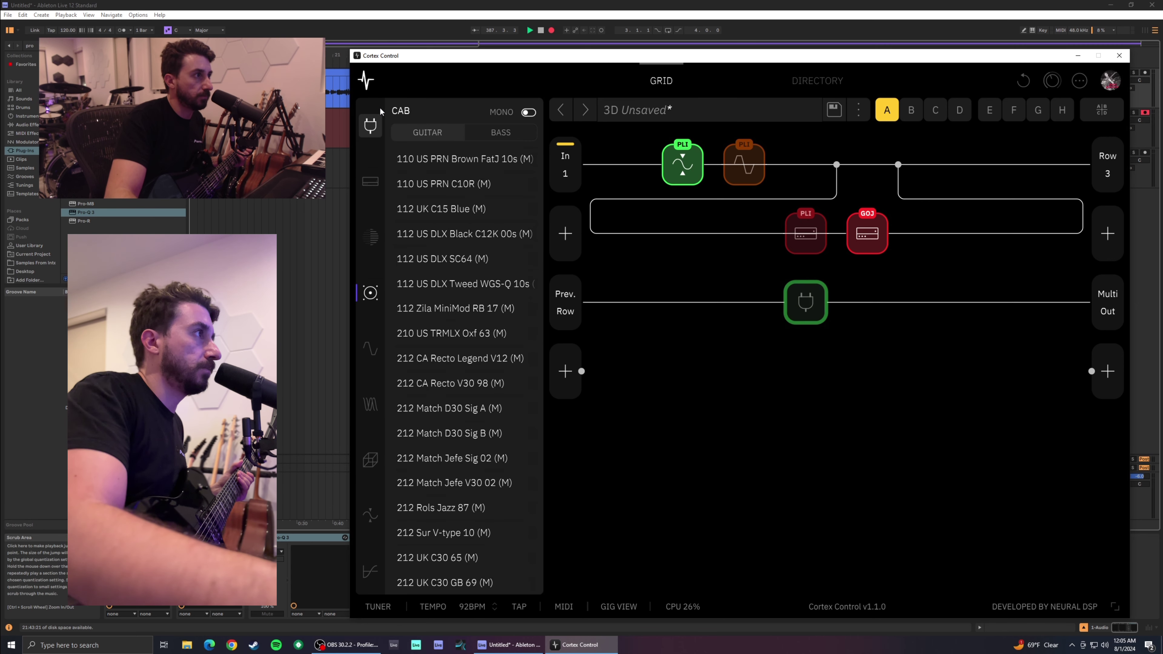
{"action": "scroll", "coordinate": [458, 470], "scroll_direction": "down", "scroll_amount": 2}
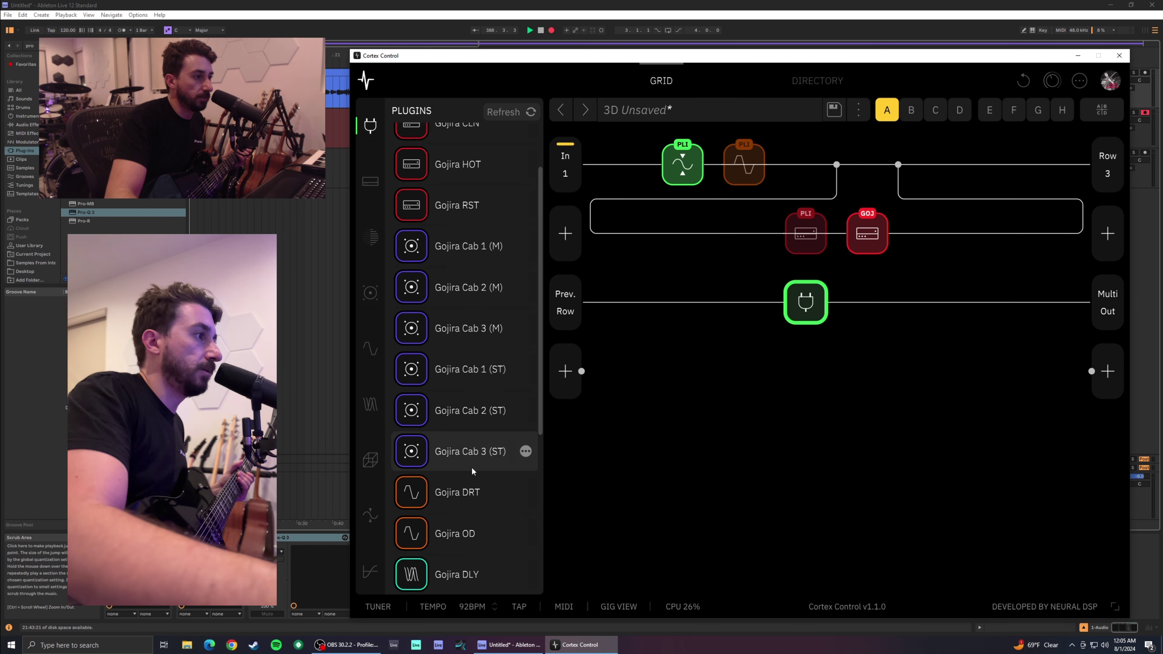
{"action": "left_click_drag", "start_coordinate": [470, 461], "coordinate": [815, 310]}
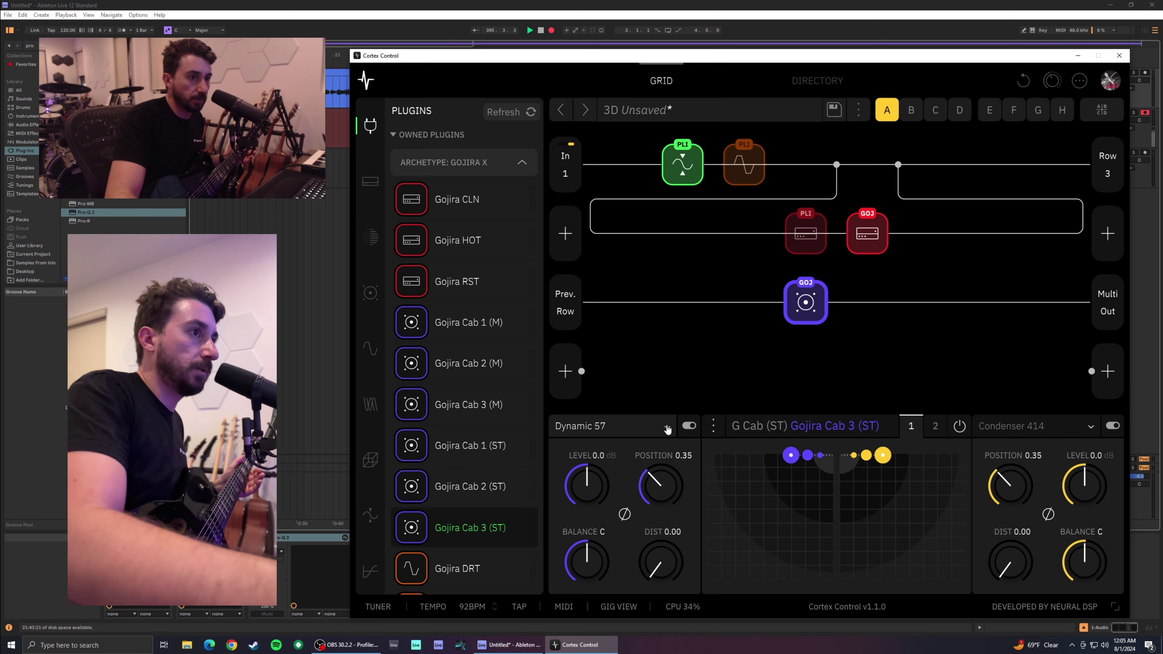
- Set the cab's second mic to Ribbon 121
{"action": "left_click", "coordinate": [1094, 425]}
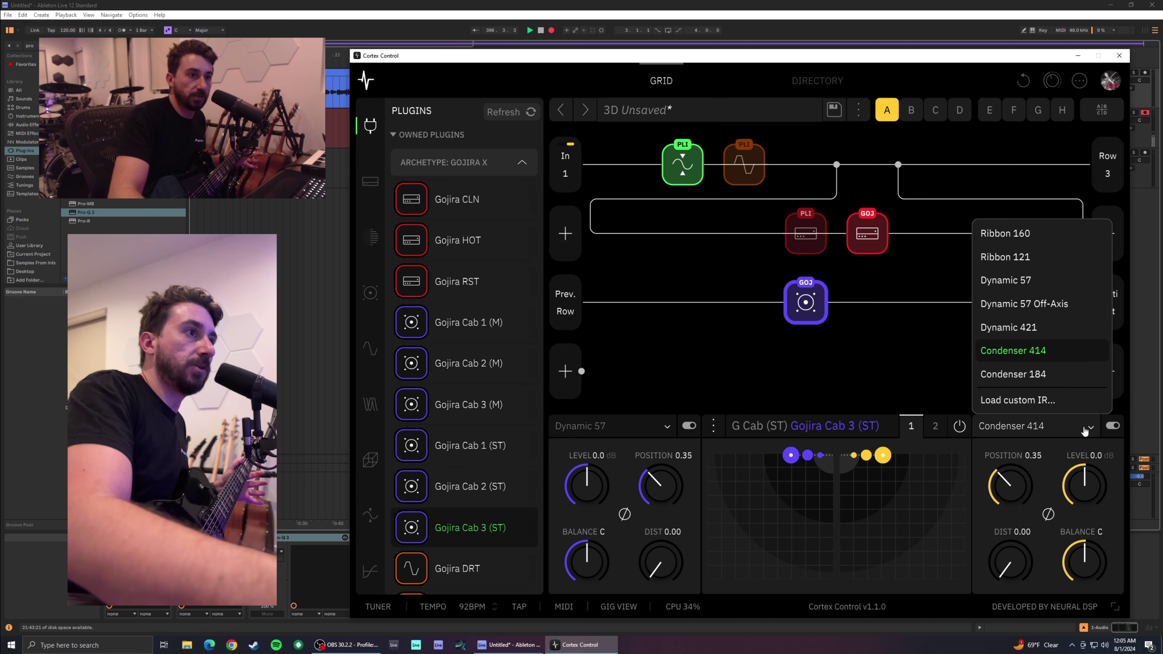
{"action": "left_click", "coordinate": [1053, 235]}
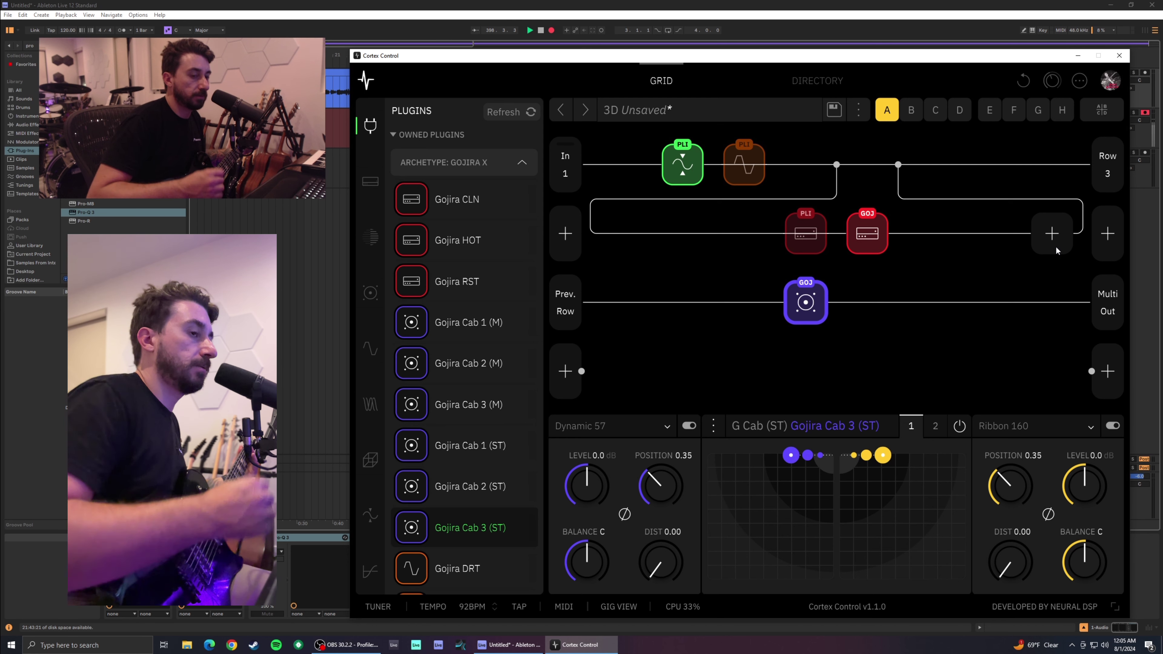
{"action": "left_click", "coordinate": [1049, 426]}
{"action": "left_click", "coordinate": [1037, 257]}
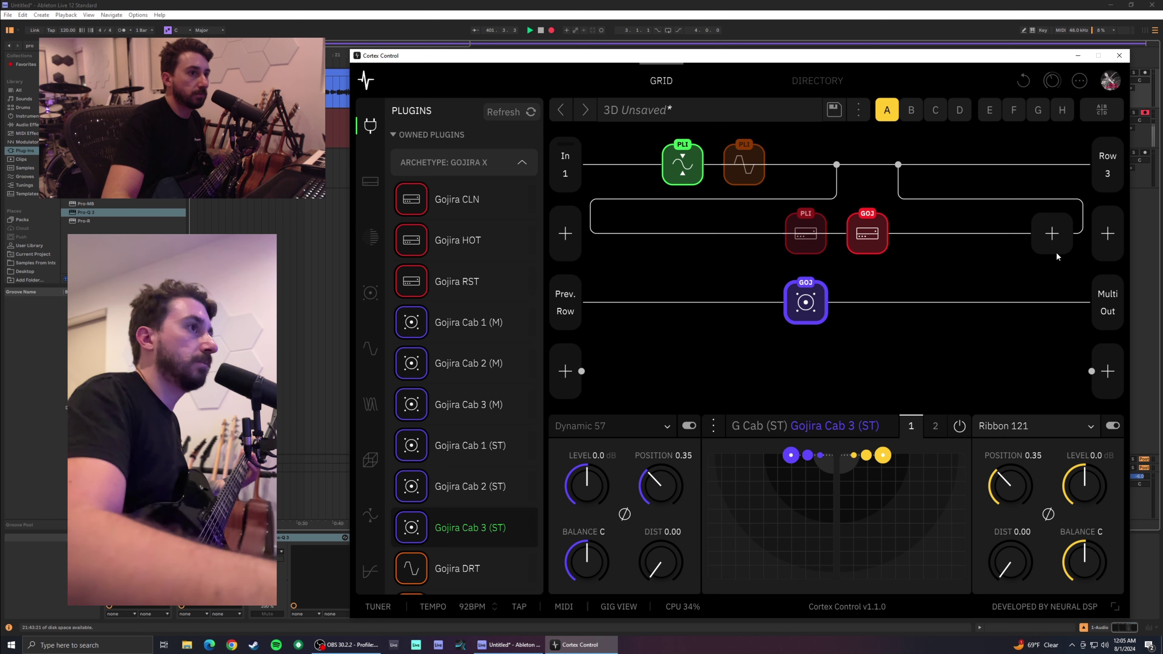
- Dial in Gojira HOT: Depth 5.6, Master 5.5, Mid 3.3, Presence 8.0, Bass 3.0, Gain 4.3
{"action": "left_click", "coordinate": [868, 233]}
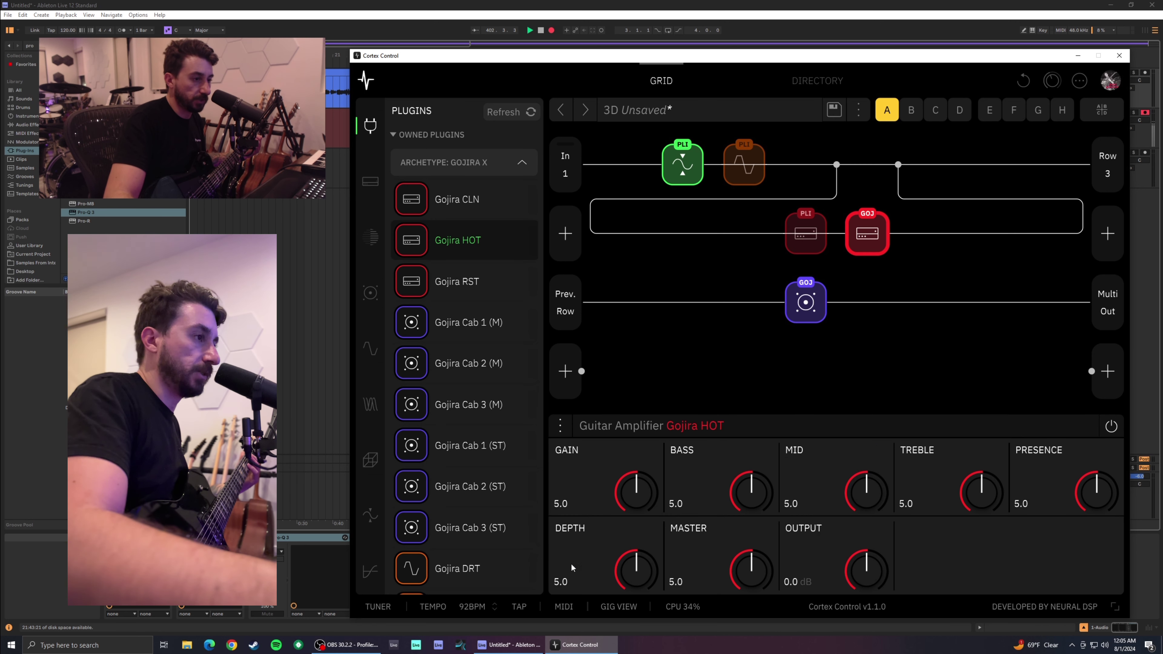
{"action": "left_click_drag", "start_coordinate": [650, 570], "coordinate": [653, 564]}
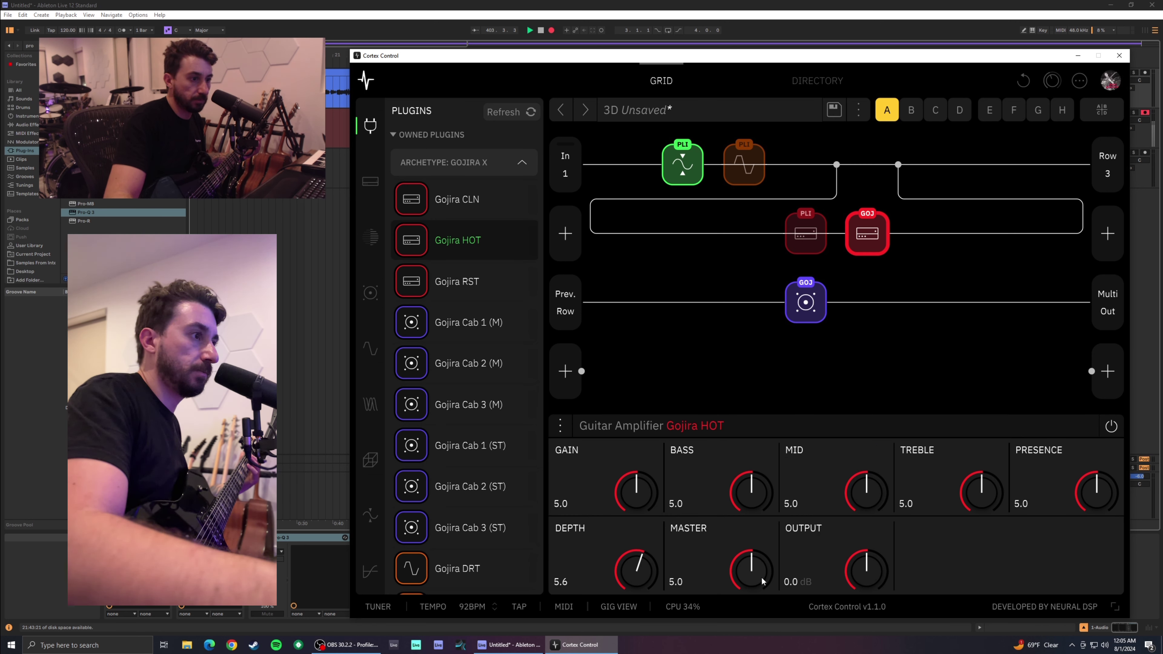
{"action": "left_click_drag", "start_coordinate": [762, 581], "coordinate": [765, 571]}
{"action": "left_click_drag", "start_coordinate": [880, 501], "coordinate": [877, 519]}
{"action": "left_click_drag", "start_coordinate": [990, 492], "coordinate": [1010, 465]}
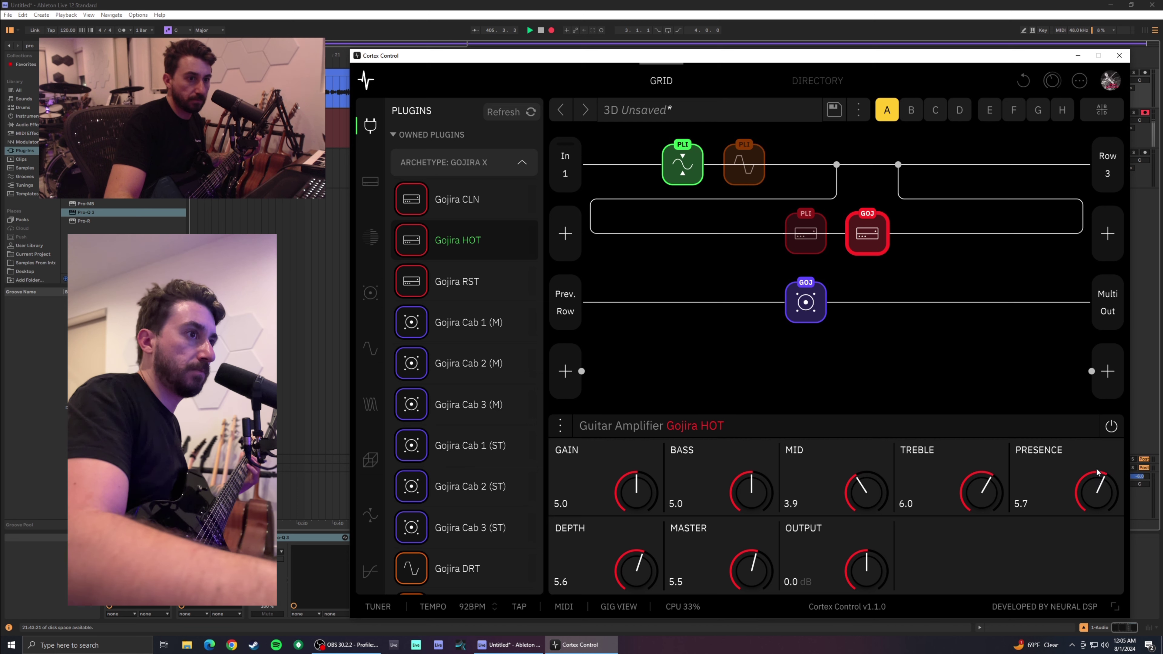
{"action": "left_click_drag", "start_coordinate": [1097, 471], "coordinate": [1037, 472]}
{"action": "left_click_drag", "start_coordinate": [733, 494], "coordinate": [742, 522]}
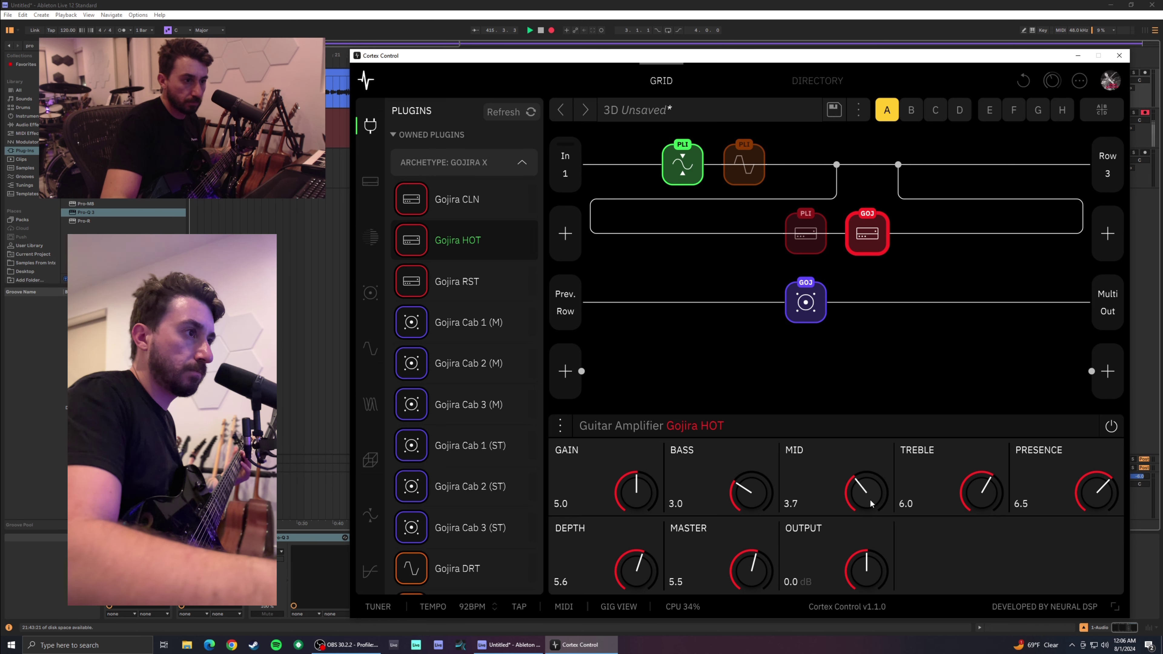
{"action": "left_click_drag", "start_coordinate": [634, 511], "coordinate": [633, 513]}
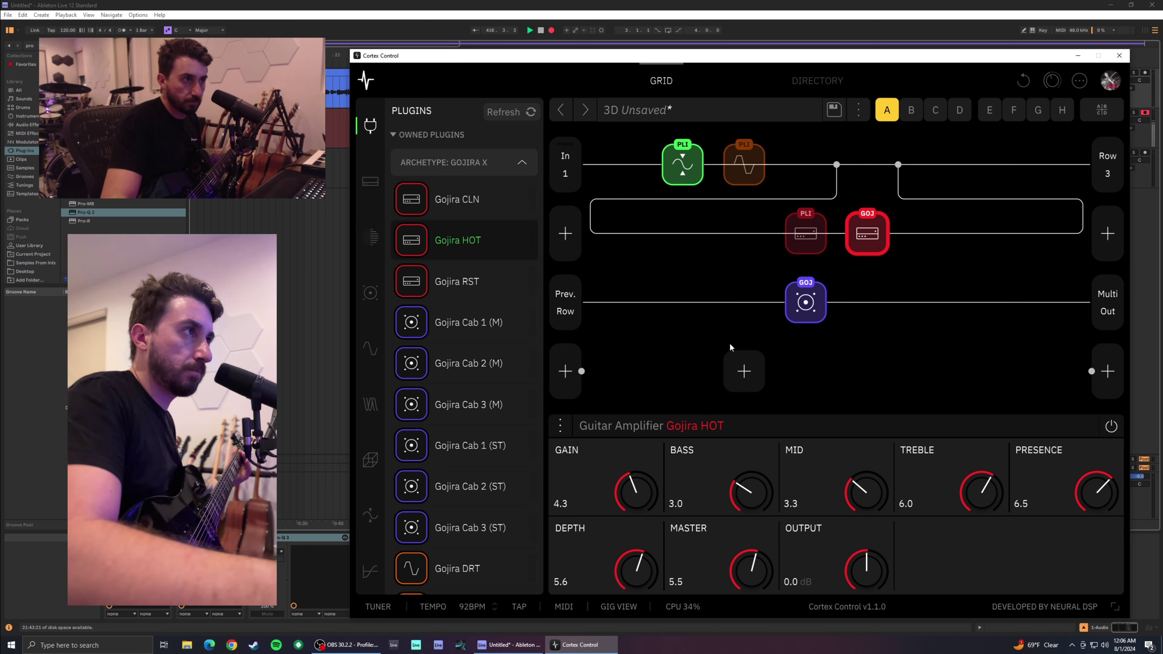
- Leave the orange and green PLI blocks bypassed, and raise the amp treble to 7.6
{"action": "left_click", "coordinate": [756, 174]}
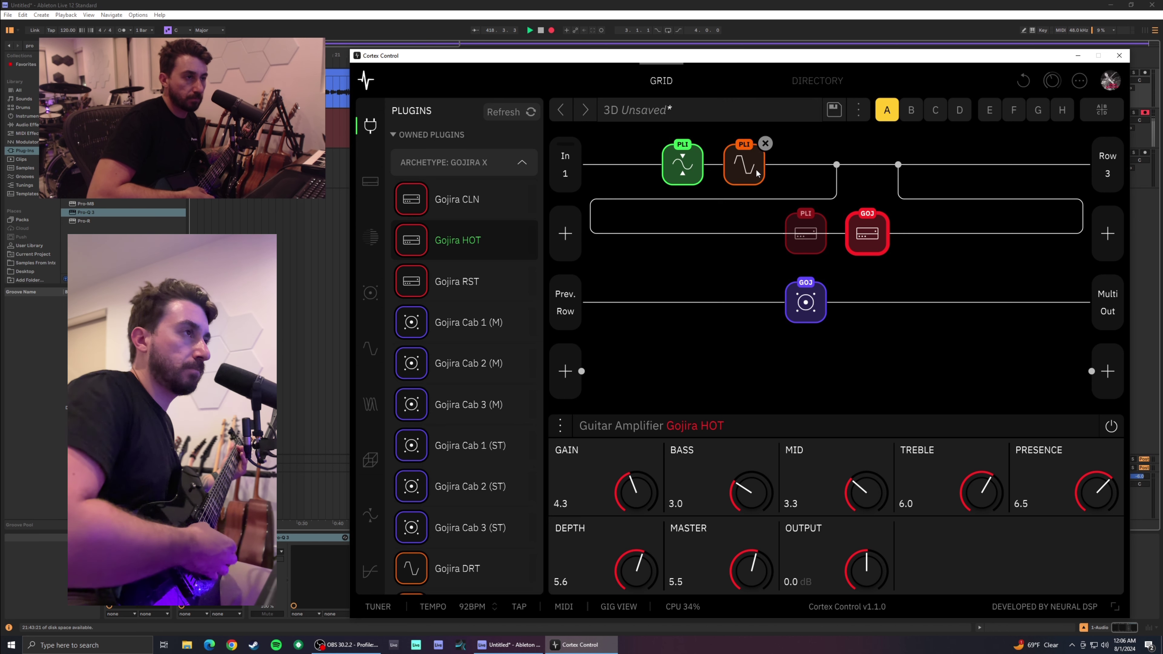
{"action": "left_click", "coordinate": [756, 173]}
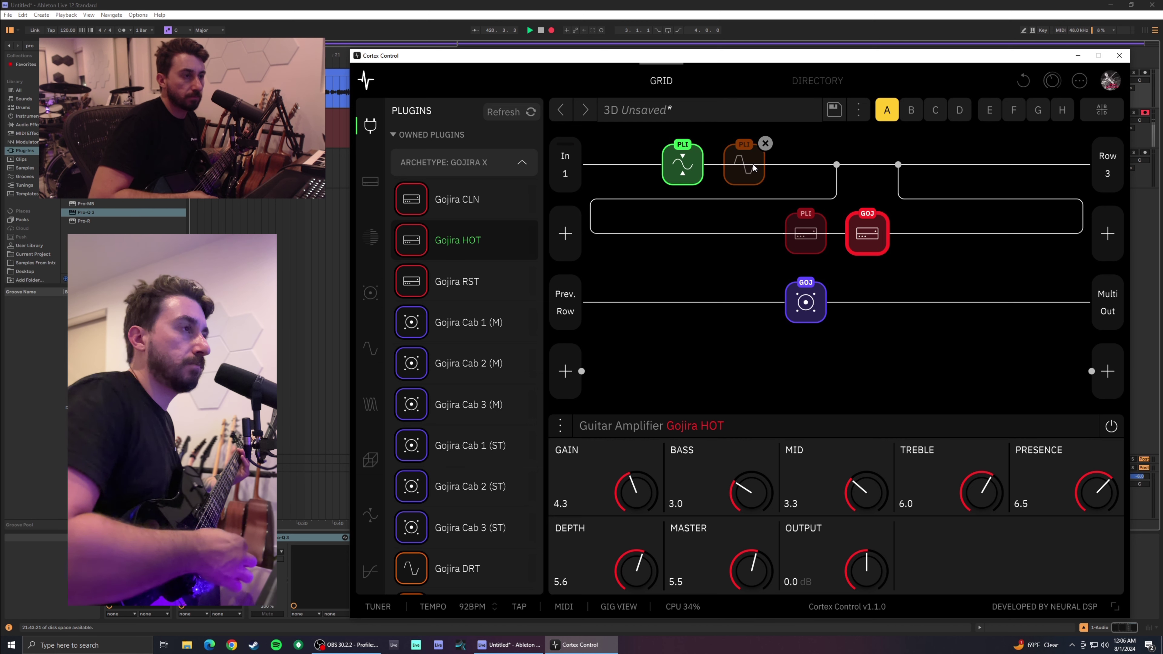
{"action": "left_click", "coordinate": [751, 165]}
{"action": "left_click", "coordinate": [752, 164]}
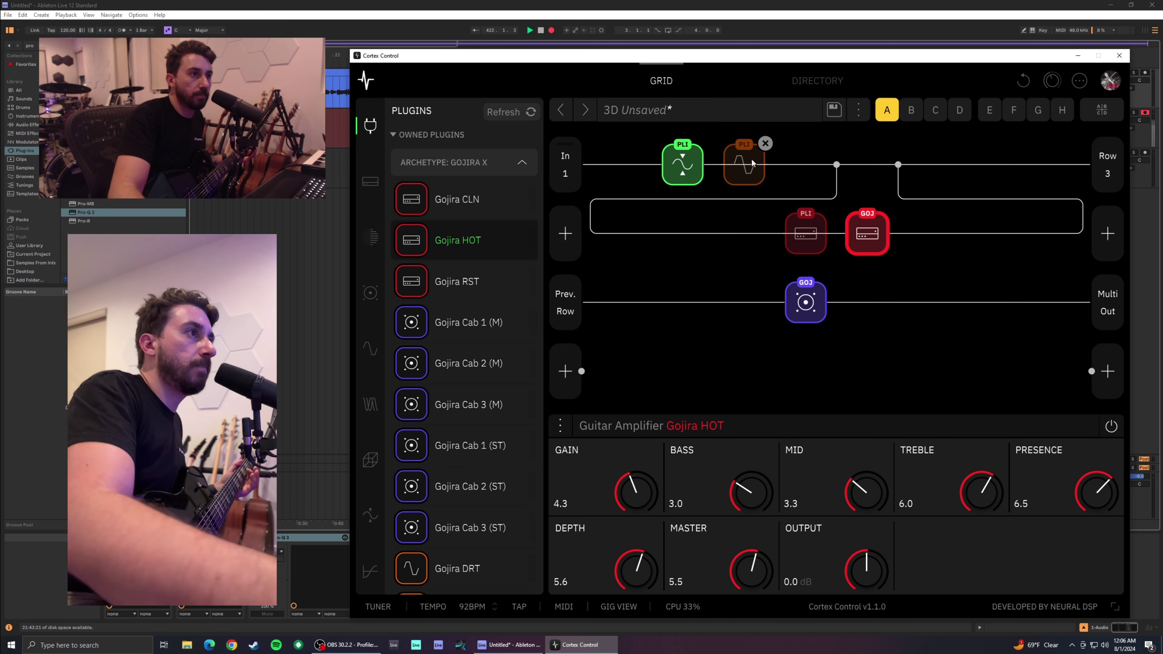
{"action": "left_click", "coordinate": [682, 168]}
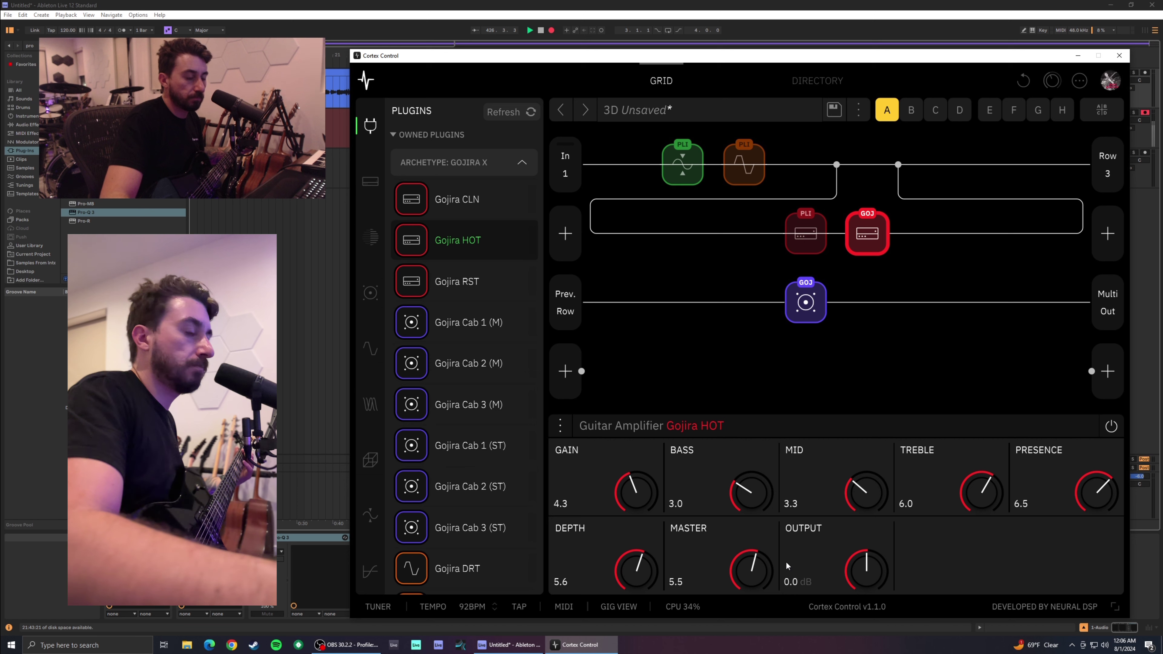
{"action": "left_click_drag", "start_coordinate": [973, 494], "coordinate": [974, 477]}
{"action": "scroll", "coordinate": [1109, 481], "scroll_direction": "down", "scroll_amount": 1}
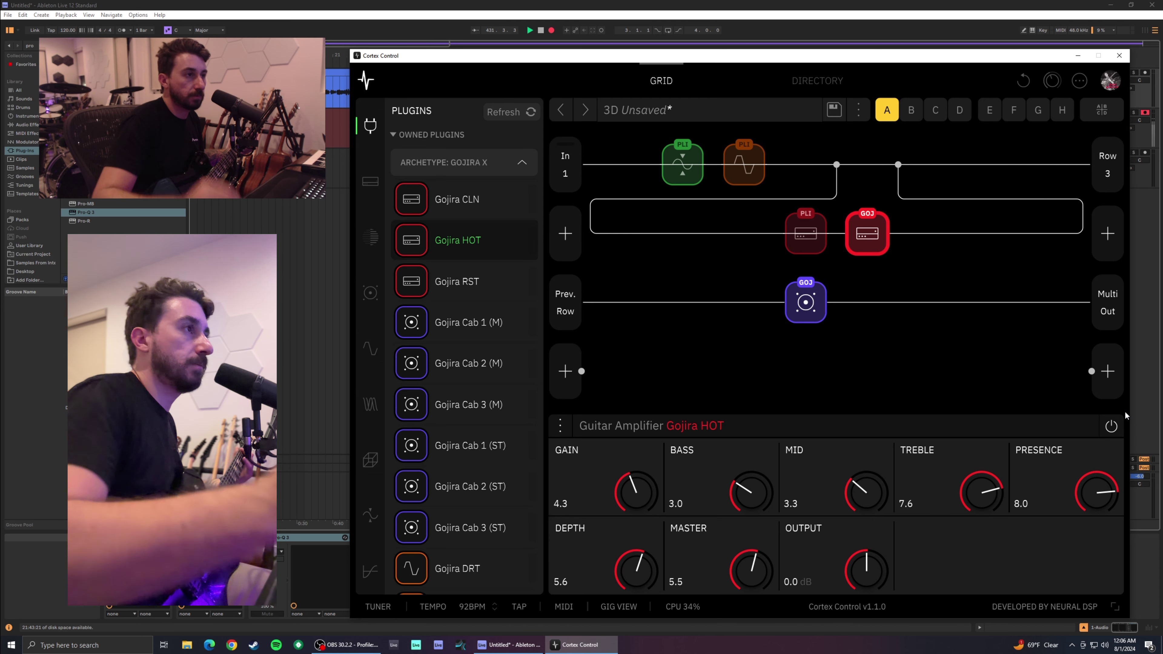
- Raise the Input 1 gate's noise reduction to 47.8%
{"action": "left_click", "coordinate": [568, 171]}
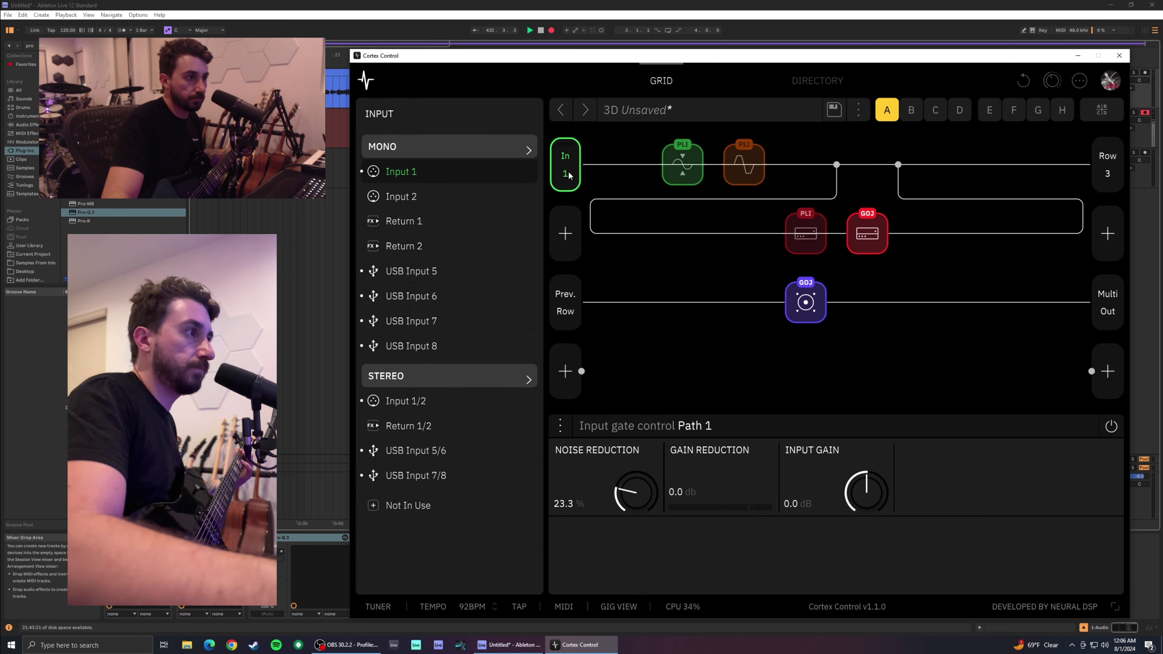
{"action": "left_click_drag", "start_coordinate": [633, 455], "coordinate": [639, 437]}
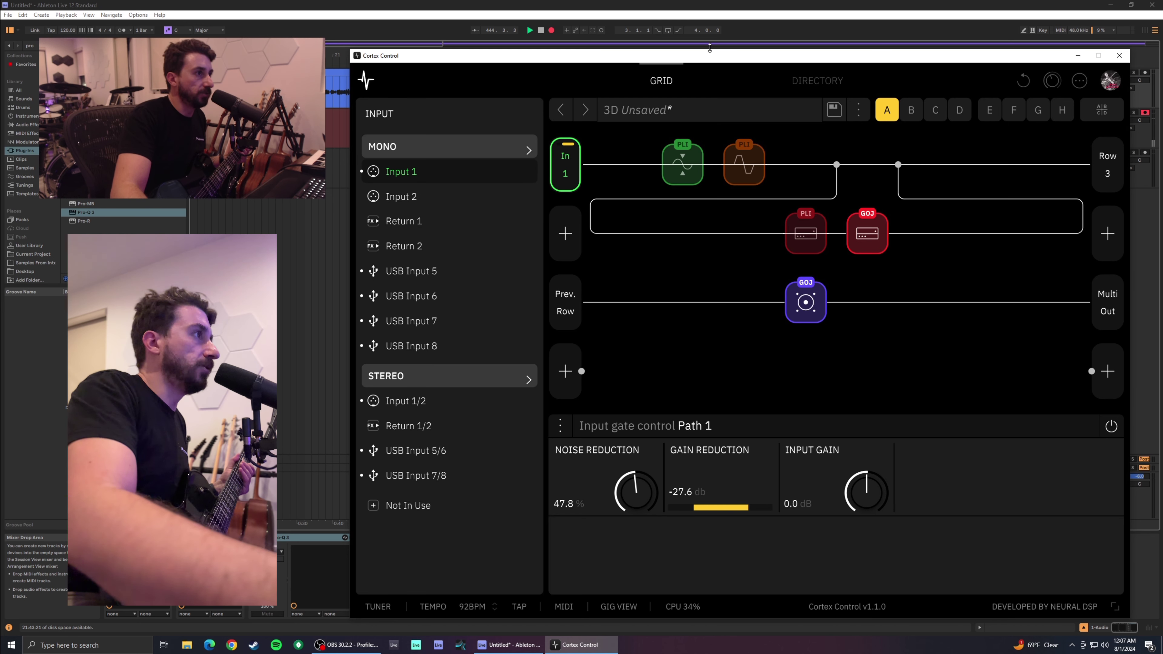
- Back in the grid, add an empty block before the GOJ cab on row 3
{"action": "left_click", "coordinate": [799, 80]}
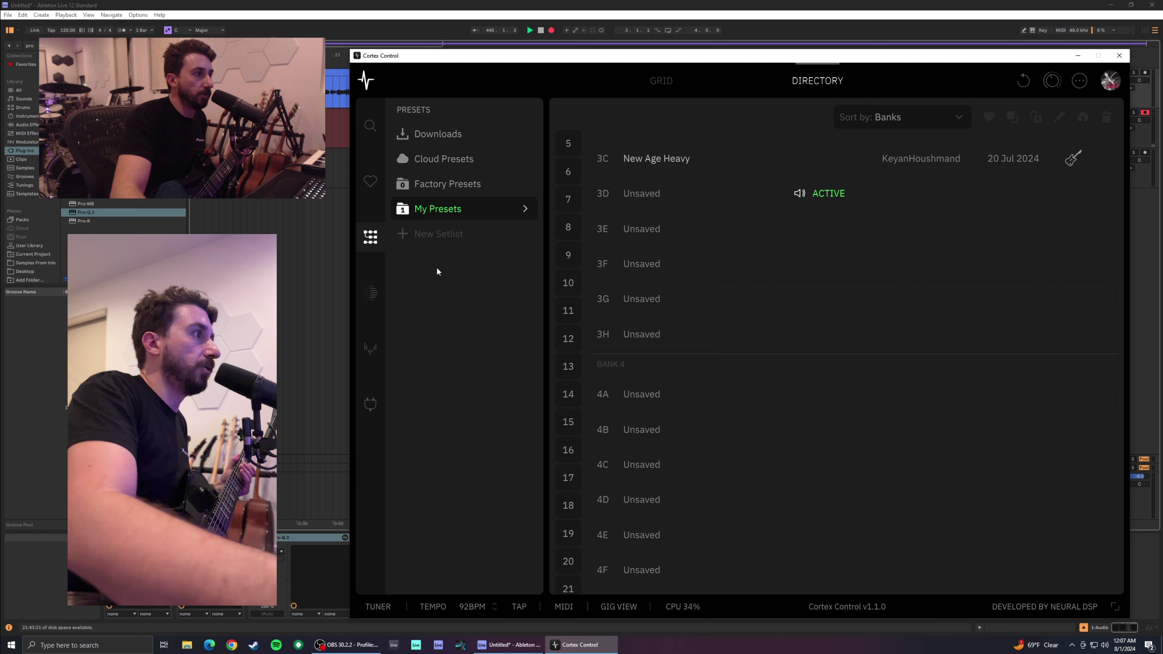
{"action": "left_click", "coordinate": [644, 88]}
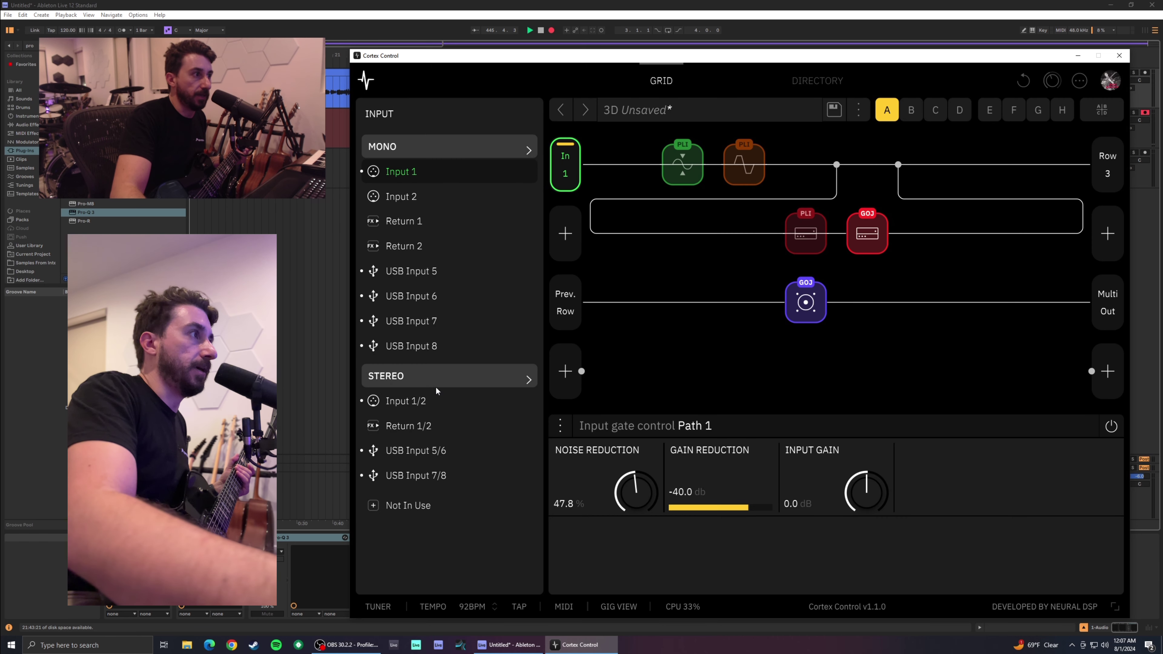
{"action": "left_click", "coordinate": [681, 275]}
{"action": "left_click", "coordinate": [481, 126]}
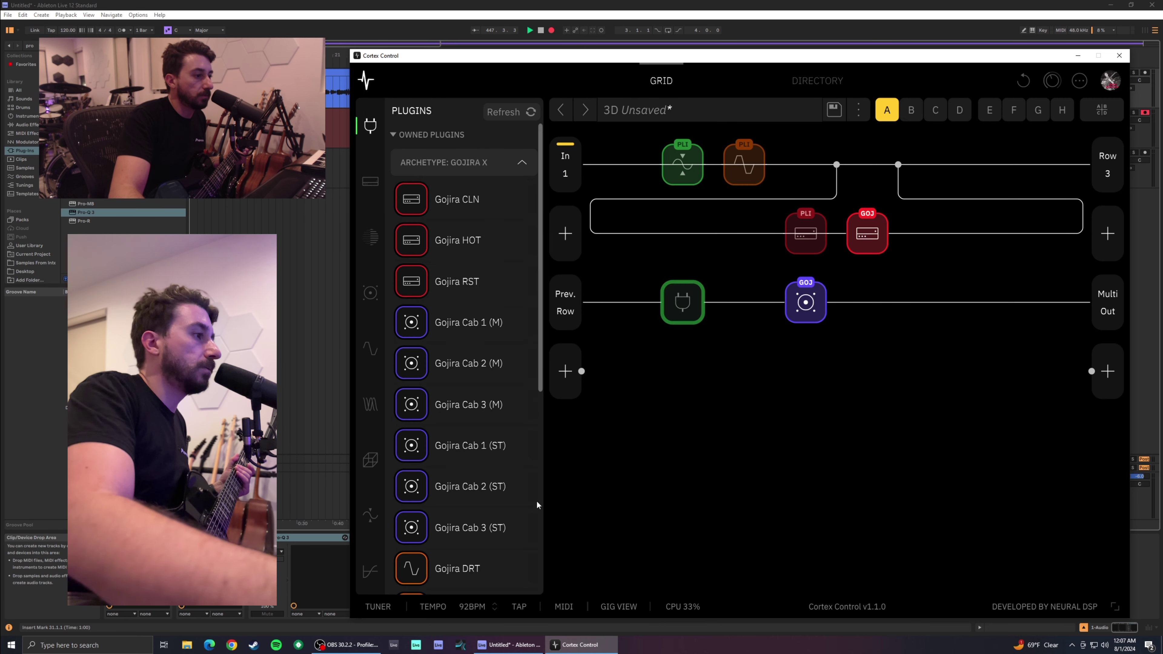
{"action": "scroll", "coordinate": [513, 499], "scroll_direction": "down", "scroll_amount": 5}
{"action": "scroll", "coordinate": [509, 505], "scroll_direction": "down", "scroll_amount": 2}
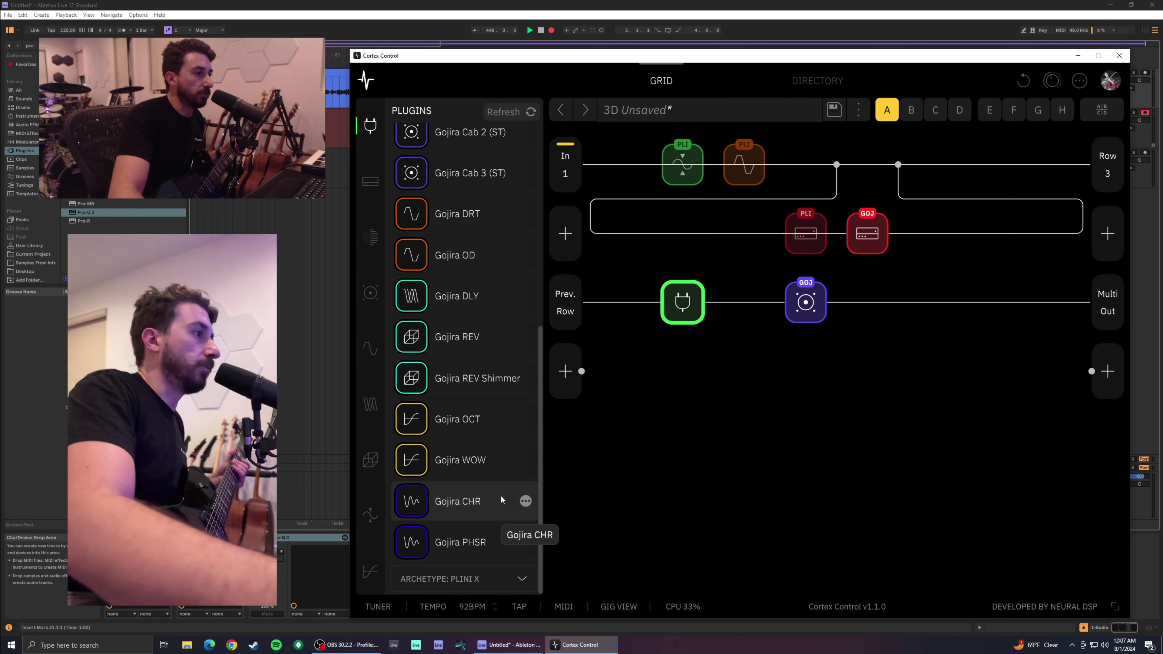
{"action": "scroll", "coordinate": [501, 495], "scroll_direction": "up", "scroll_amount": 3}
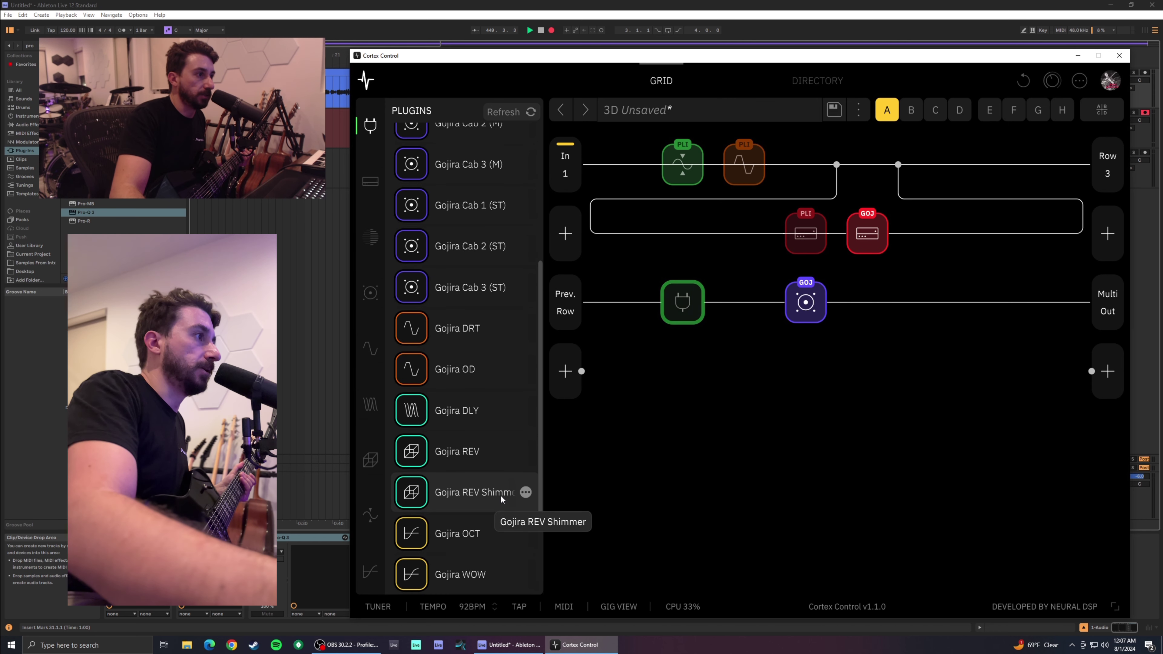
{"action": "scroll", "coordinate": [501, 495], "scroll_direction": "up", "scroll_amount": 4}
{"action": "scroll", "coordinate": [501, 495], "scroll_direction": "up", "scroll_amount": 1}
{"action": "scroll", "coordinate": [500, 495], "scroll_direction": "down", "scroll_amount": 5}
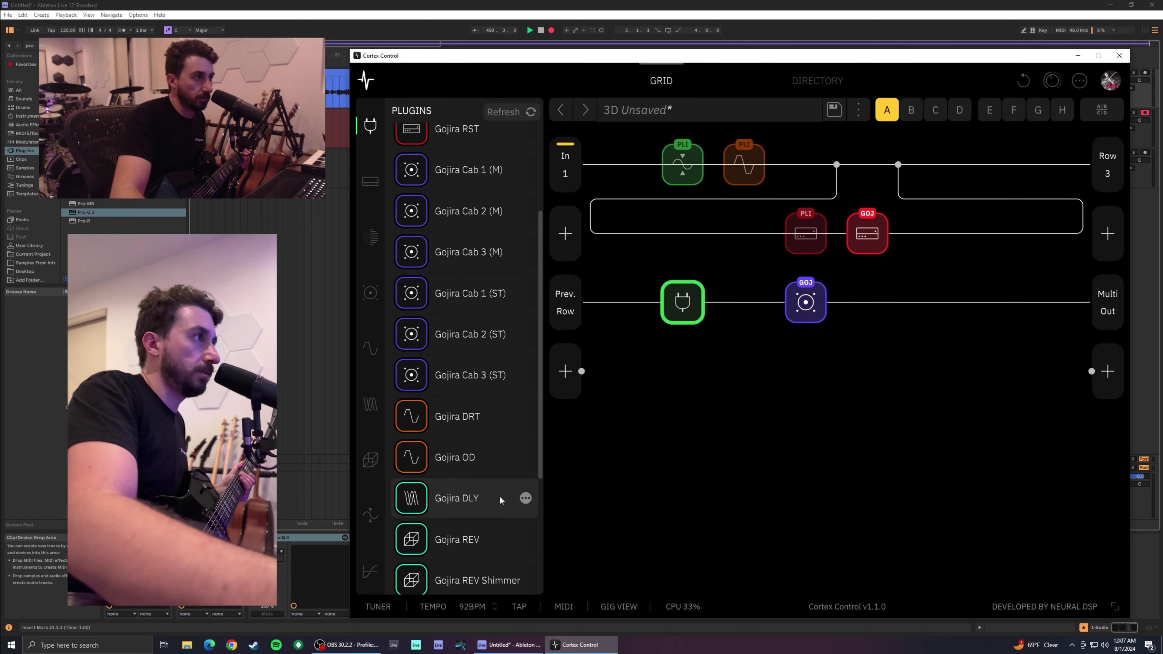
{"action": "scroll", "coordinate": [494, 417], "scroll_direction": "down", "scroll_amount": 2}
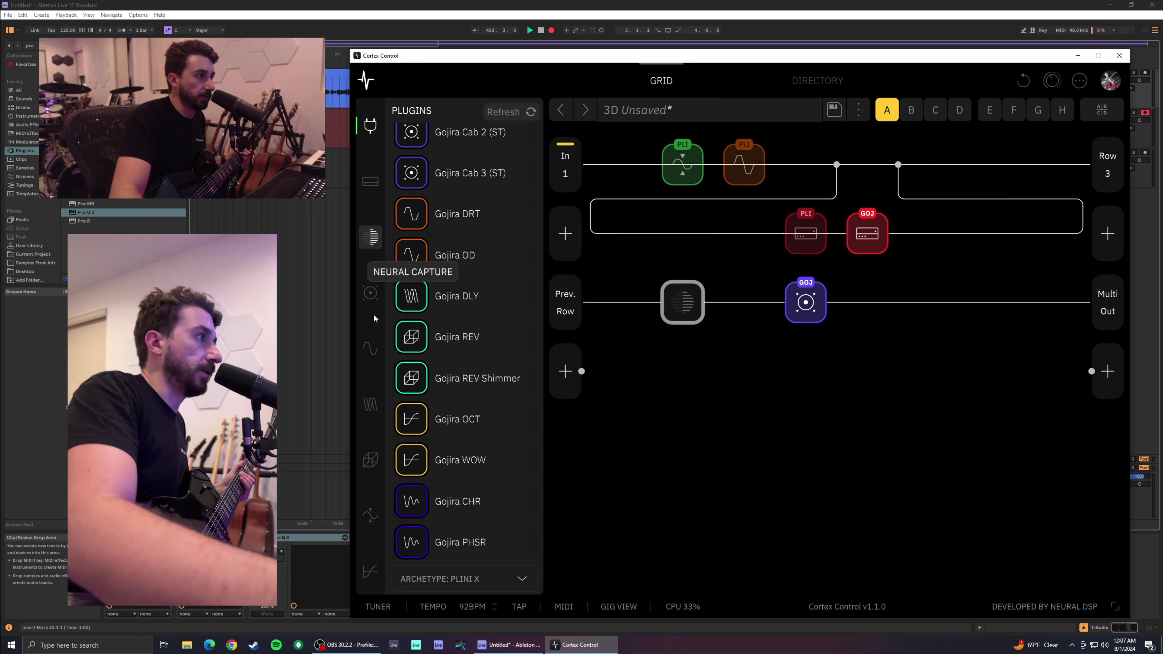
- Browse the capture, cab, overdrive, delay, reverb, compressor and filter categories, ending on EQ models
{"action": "left_click", "coordinate": [370, 237]}
{"action": "left_click", "coordinate": [368, 348]}
{"action": "left_click", "coordinate": [370, 404]}
{"action": "left_click", "coordinate": [371, 460]}
{"action": "left_click", "coordinate": [377, 572]}
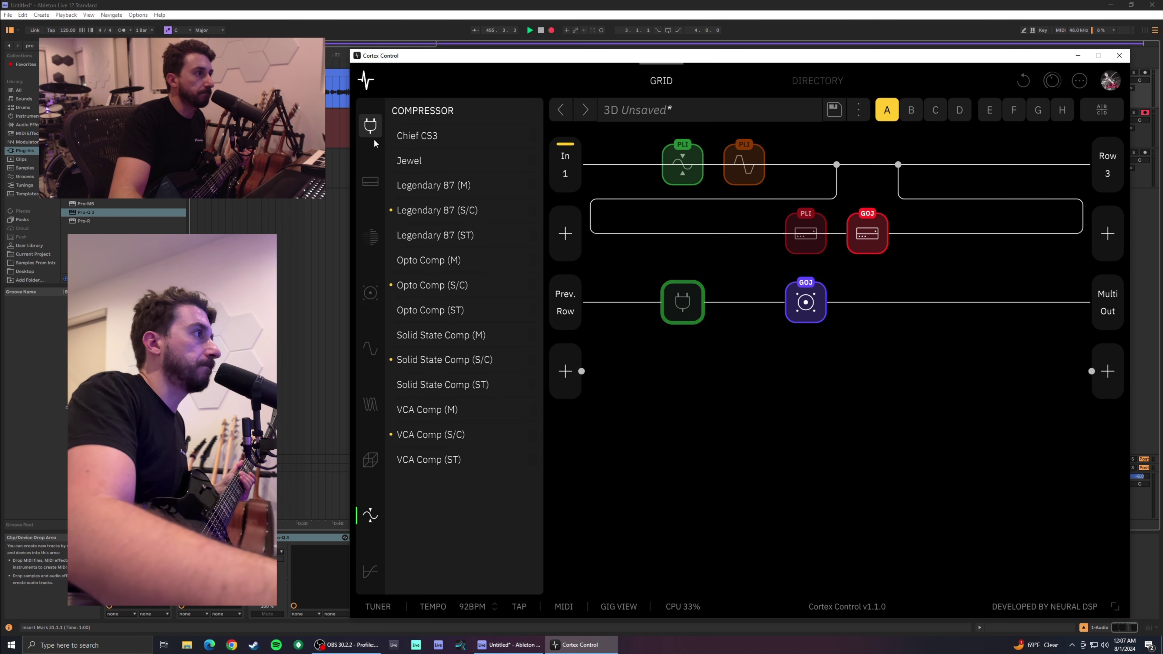
{"action": "left_click", "coordinate": [371, 130]}
{"action": "left_click", "coordinate": [369, 237]}
{"action": "left_click", "coordinate": [370, 293]}
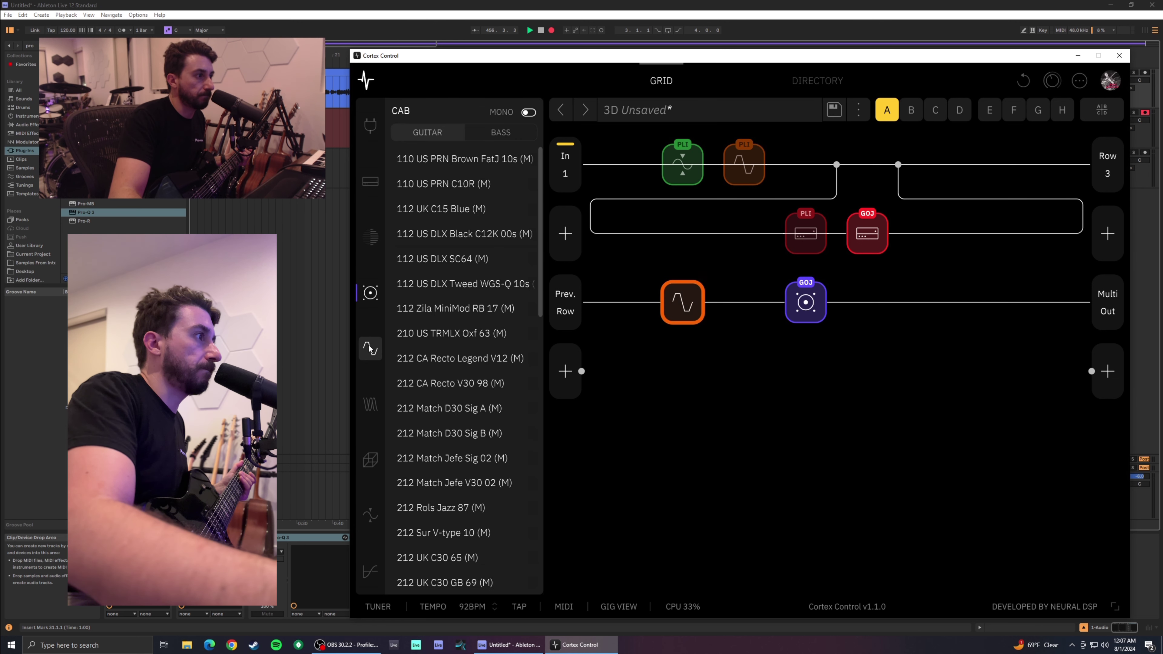
{"action": "left_click", "coordinate": [370, 347]}
{"action": "left_click", "coordinate": [370, 404]}
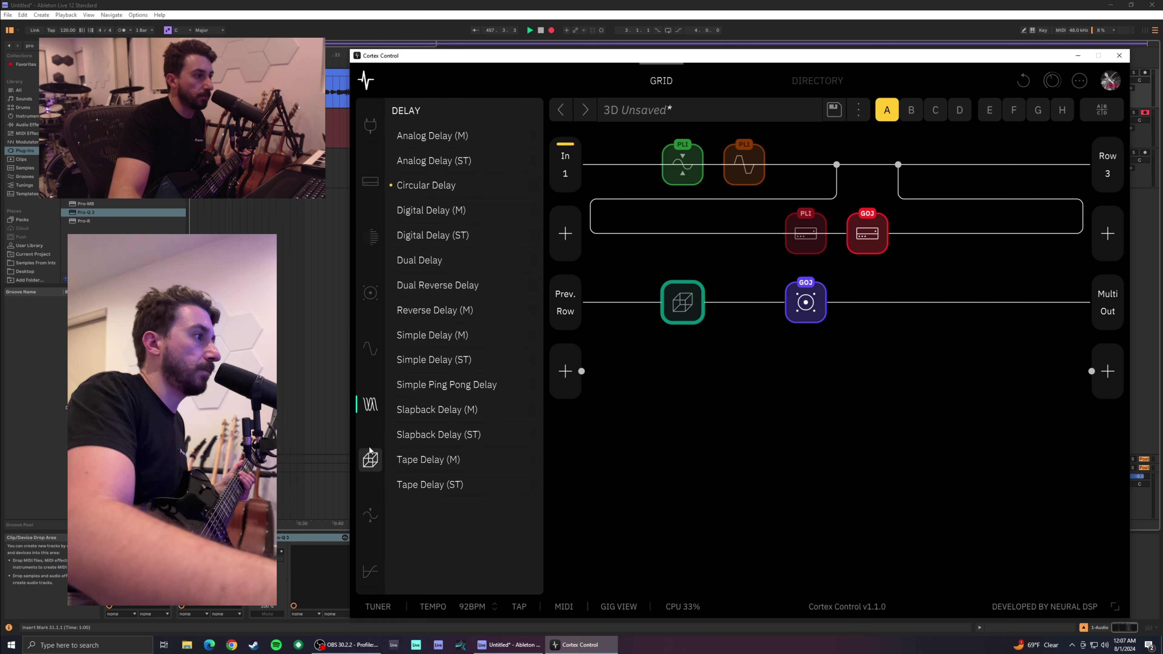
{"action": "left_click", "coordinate": [370, 461]}
{"action": "scroll", "coordinate": [386, 532], "scroll_direction": "down", "scroll_amount": 5}
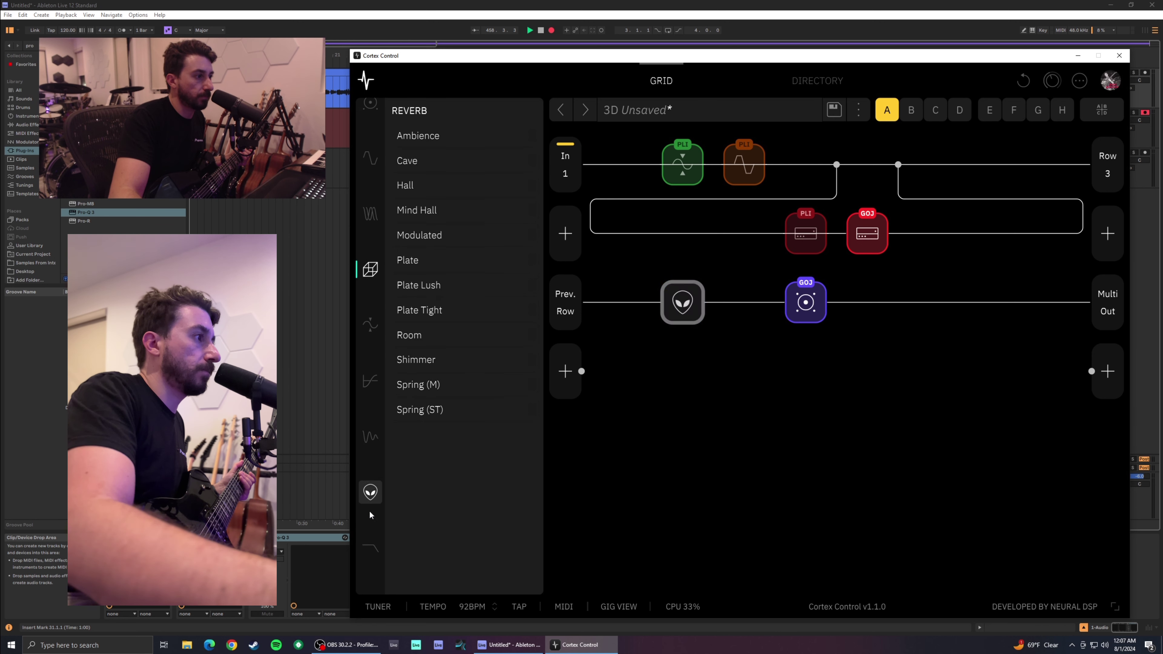
{"action": "scroll", "coordinate": [370, 474], "scroll_direction": "down", "scroll_amount": 1}
{"action": "left_click", "coordinate": [372, 471]}
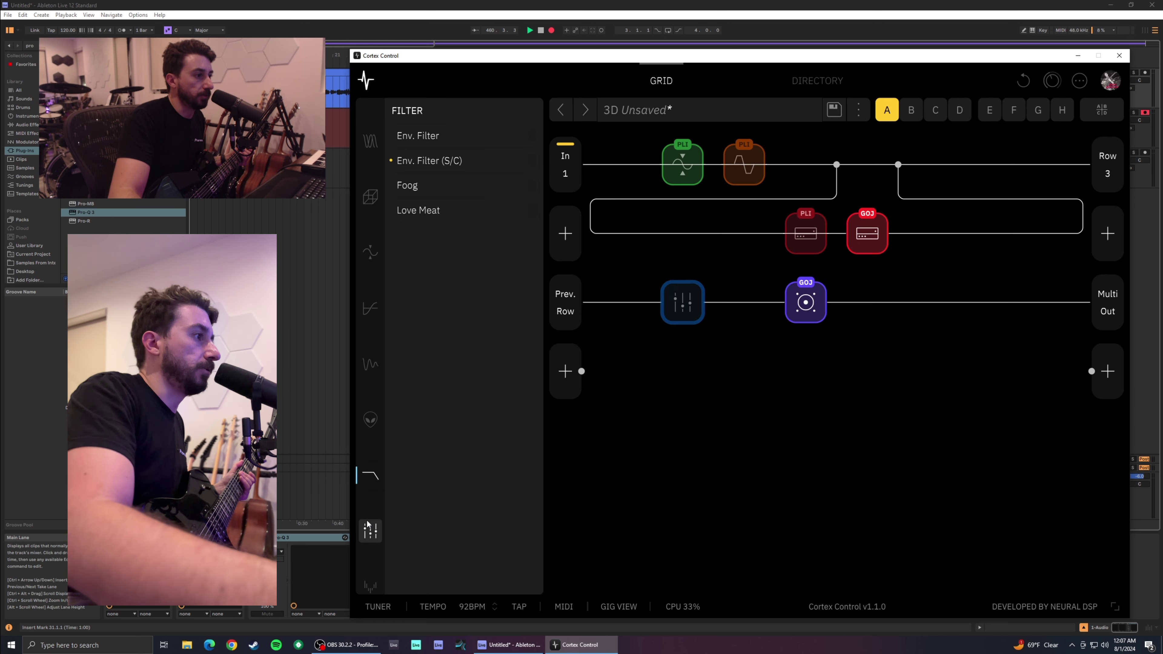
{"action": "left_click", "coordinate": [370, 531]}
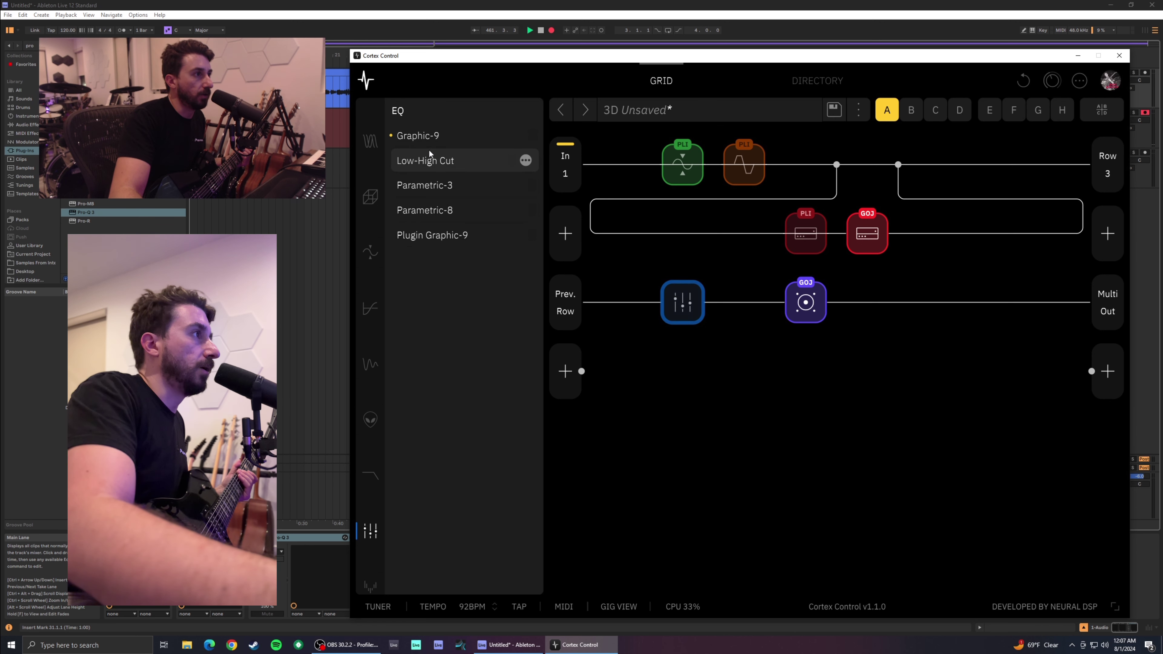
- Place a Graphic-9 EQ after GOJ: 125Hz -2.6, 1kHz -4.1, 4kHz +2.2, 8kHz +3.5 dB
{"action": "left_click_drag", "start_coordinate": [682, 302], "coordinate": [870, 311]}
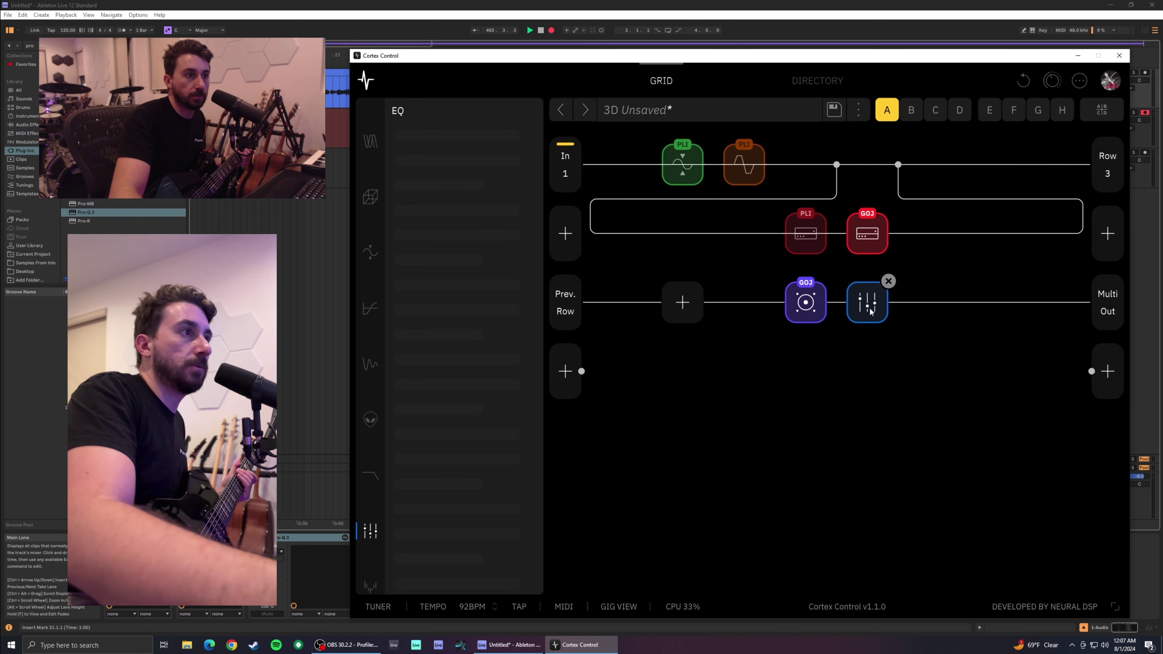
{"action": "left_click_drag", "start_coordinate": [621, 516], "coordinate": [621, 529]}
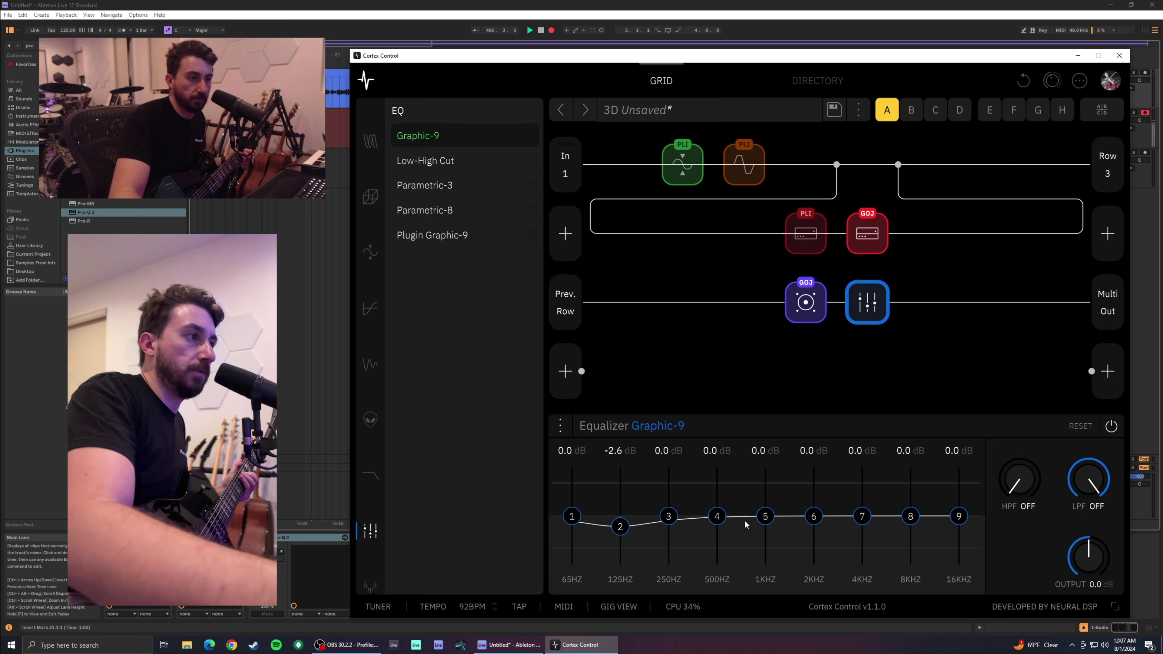
{"action": "left_click_drag", "start_coordinate": [766, 527], "coordinate": [766, 534]}
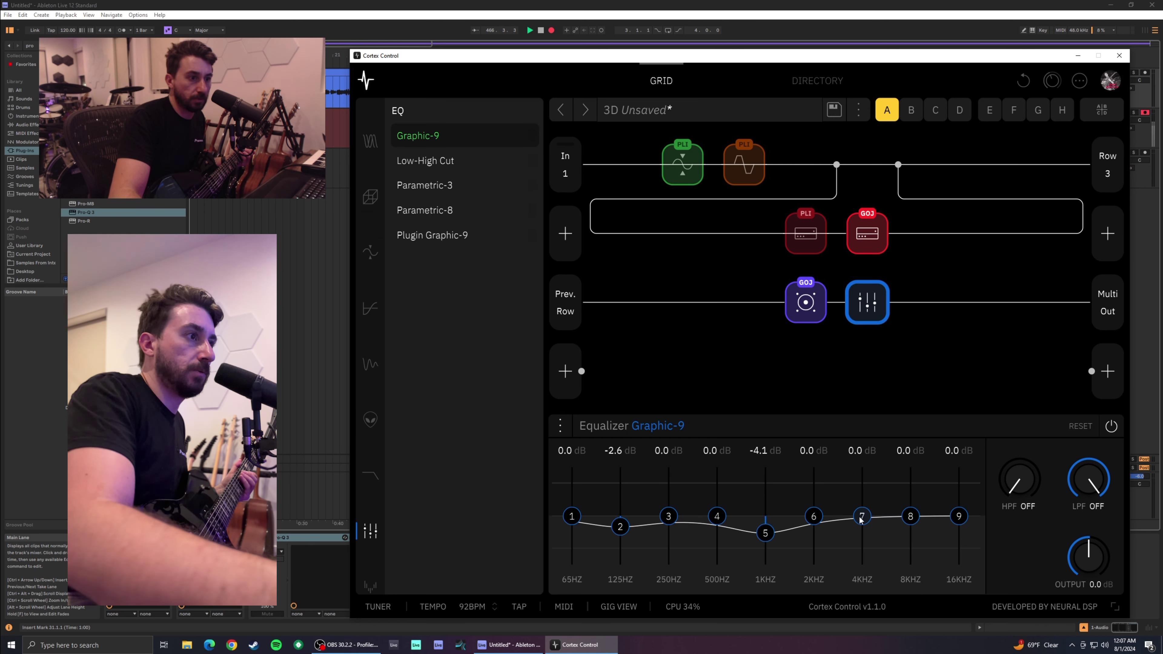
{"action": "left_click_drag", "start_coordinate": [861, 518], "coordinate": [911, 505]}
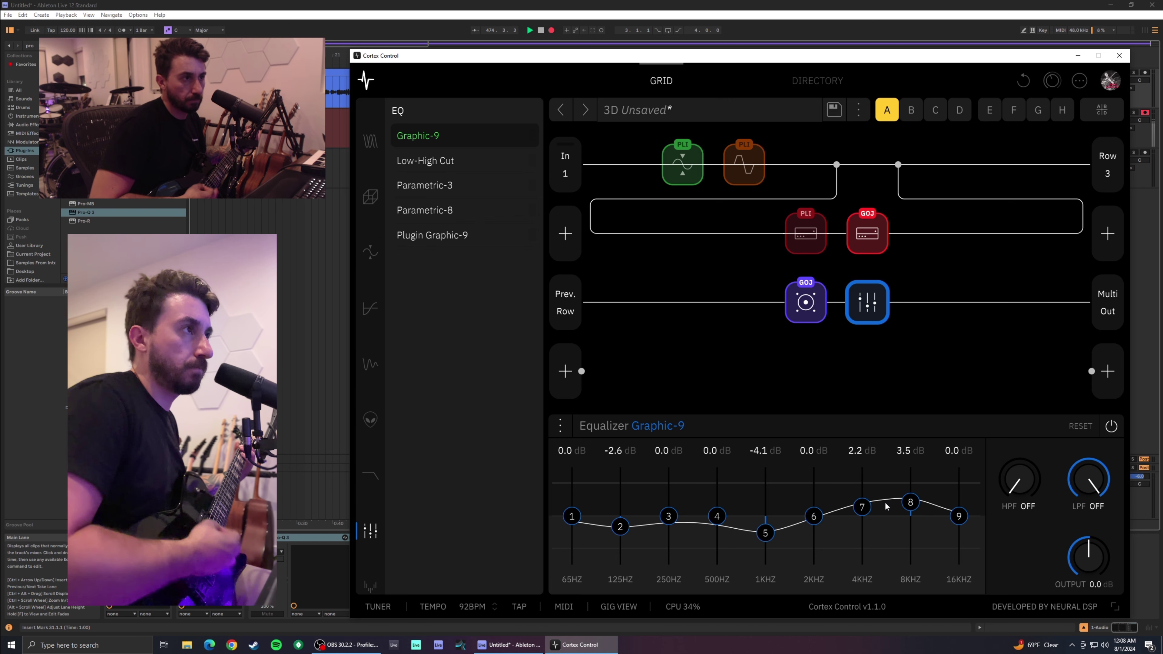
- Turn the Plini Drive overdrive back on and lower its Level to 7.9
{"action": "left_click", "coordinate": [751, 170]}
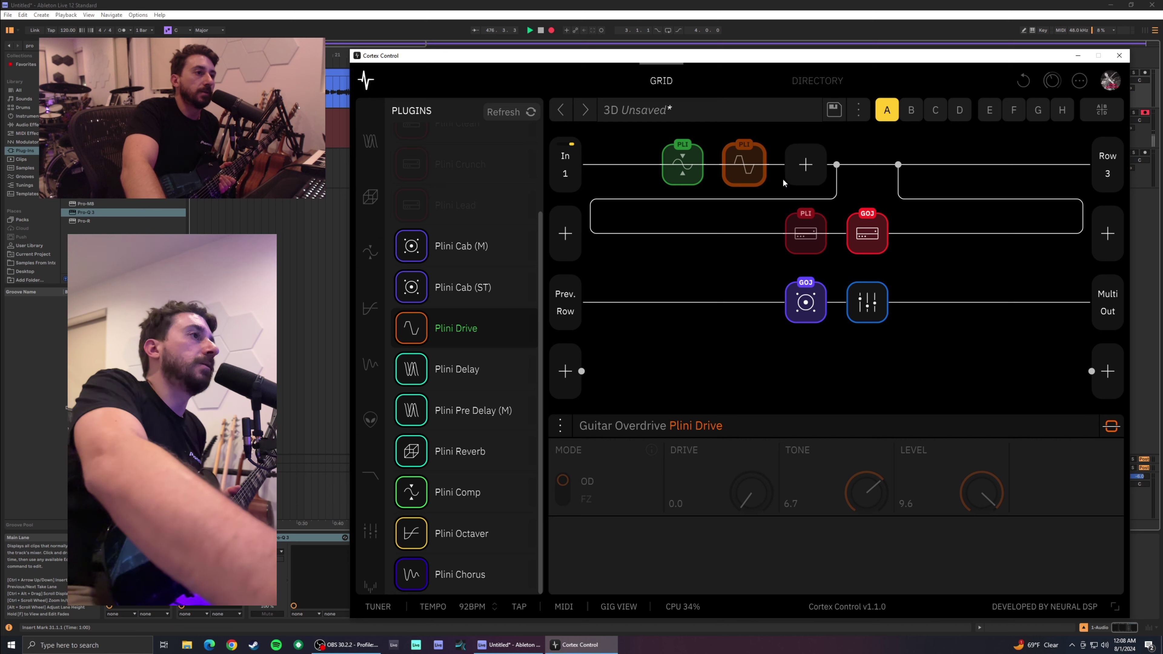
{"action": "left_click", "coordinate": [748, 166]}
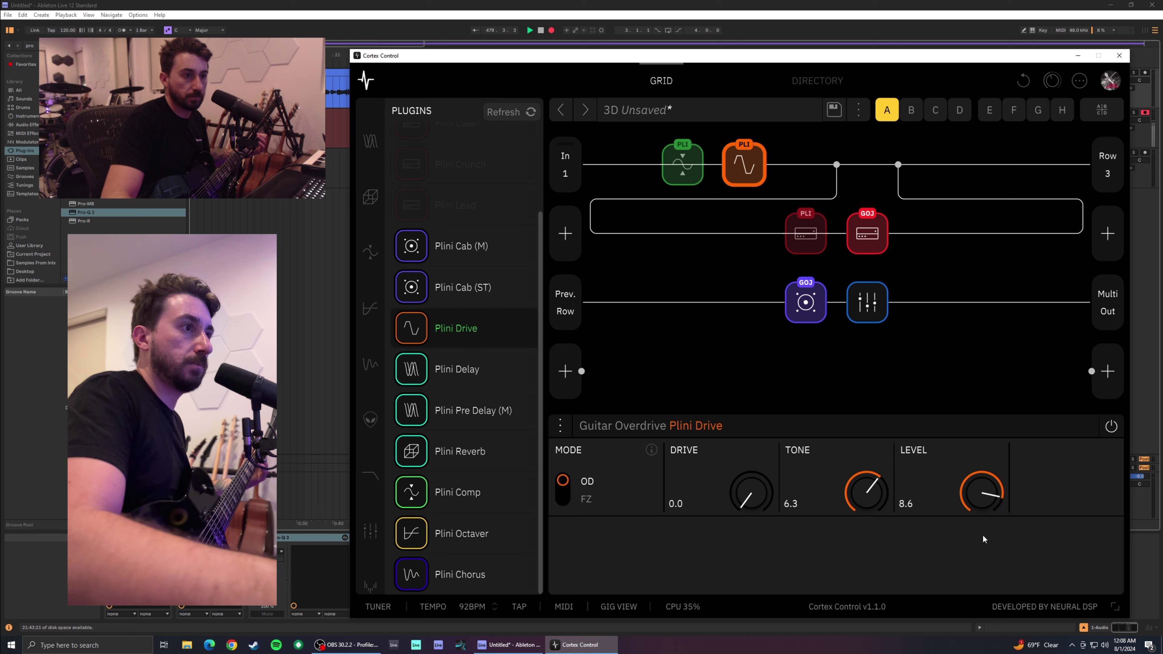
{"action": "left_click_drag", "start_coordinate": [982, 536], "coordinate": [983, 540]}
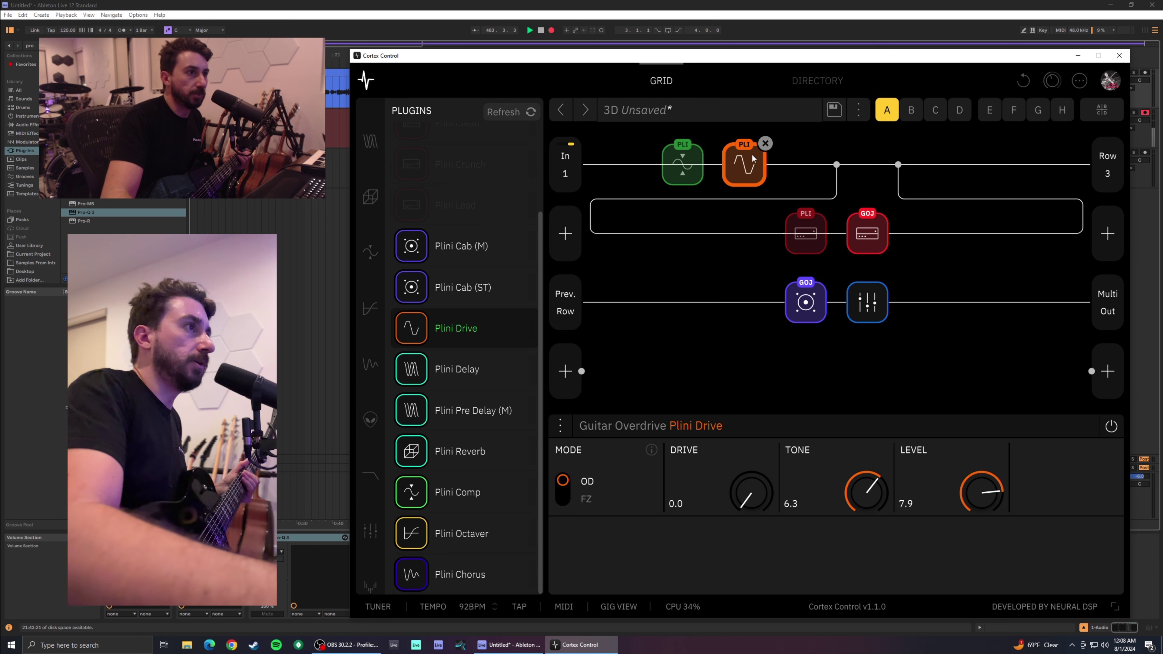
- Swap Plini Drive for a Green 808 set to Overdrive 0.0 and Level 10.0
{"action": "left_click", "coordinate": [766, 144]}
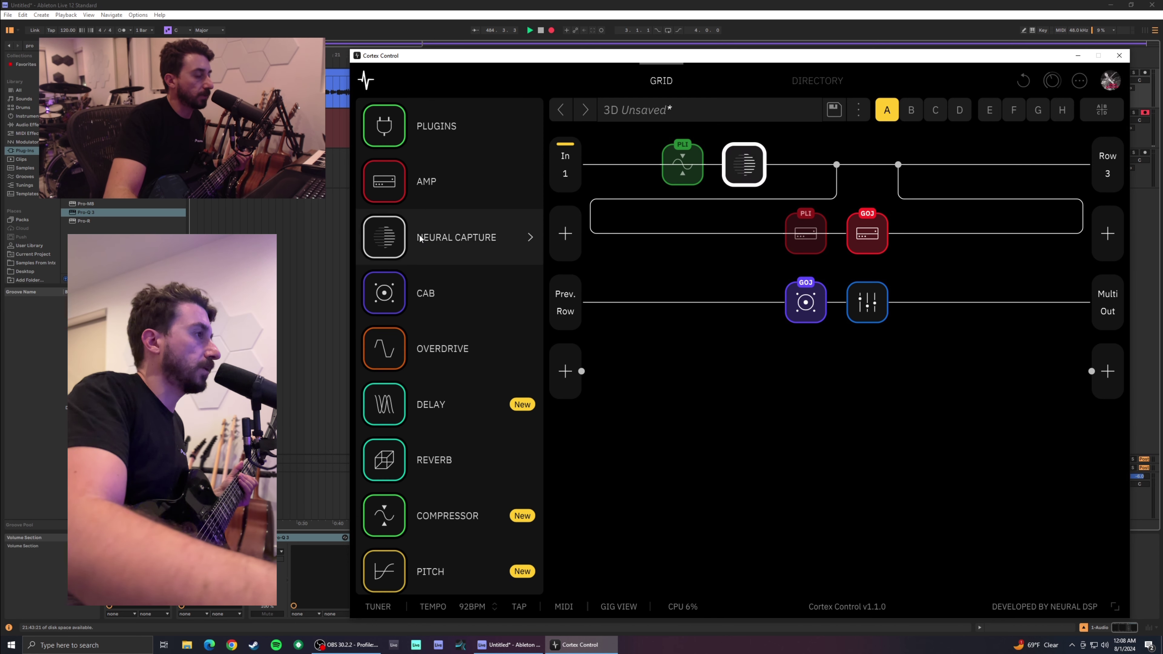
{"action": "left_click", "coordinate": [481, 348]}
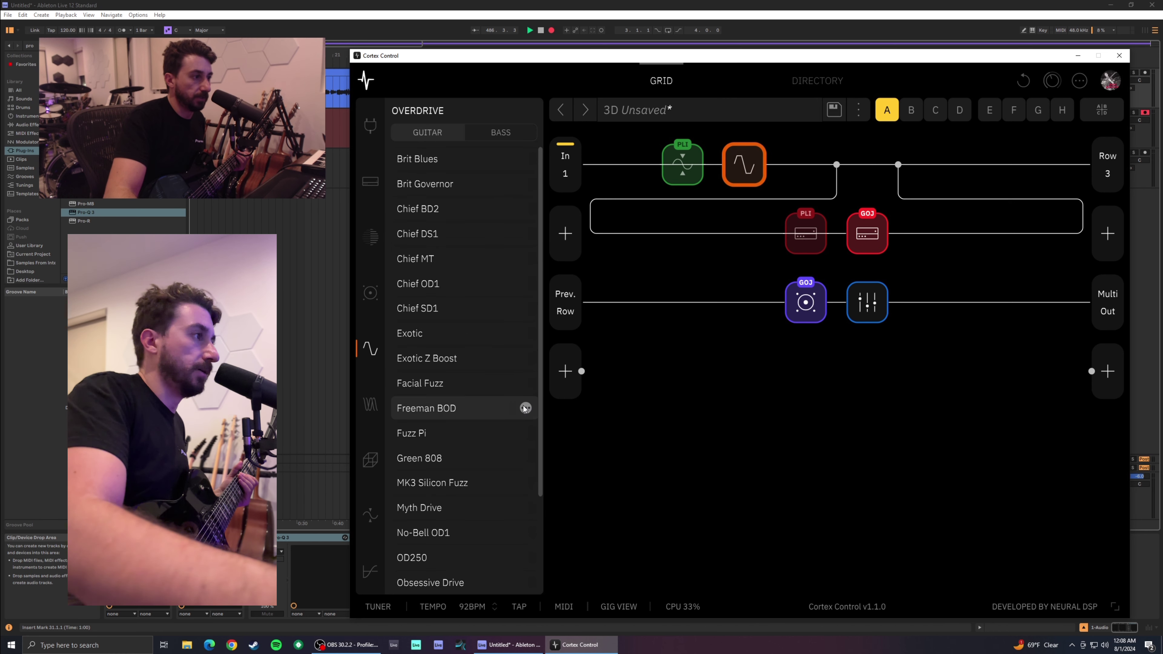
{"action": "scroll", "coordinate": [471, 536], "scroll_direction": "down", "scroll_amount": 3}
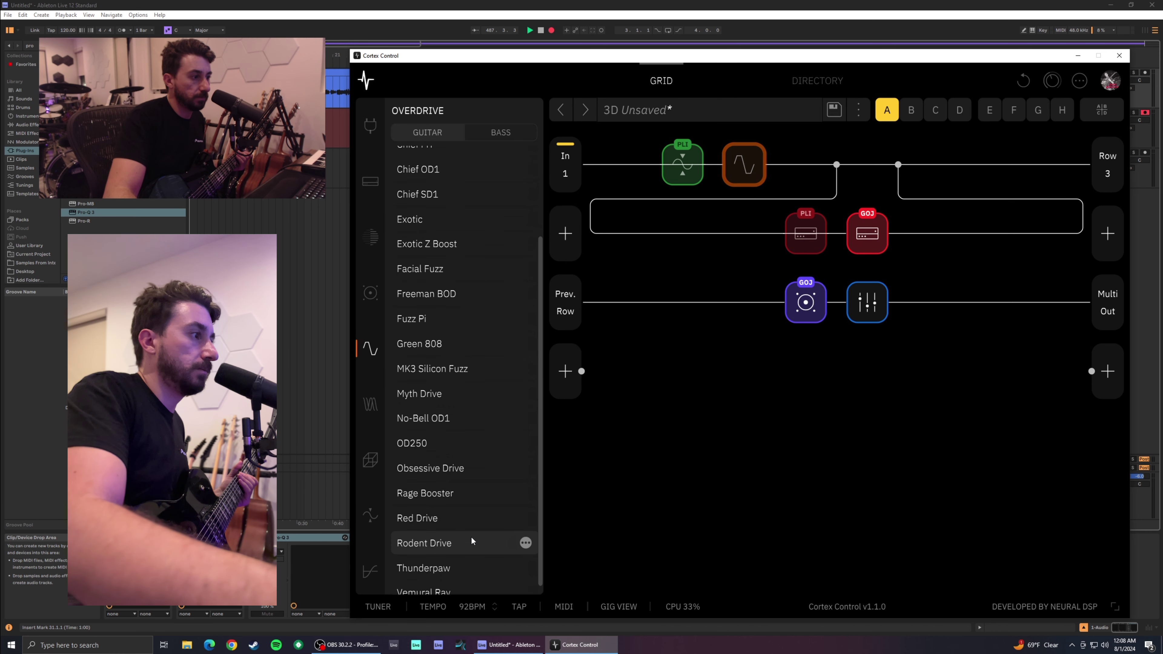
{"action": "scroll", "coordinate": [470, 537], "scroll_direction": "up", "scroll_amount": 3}
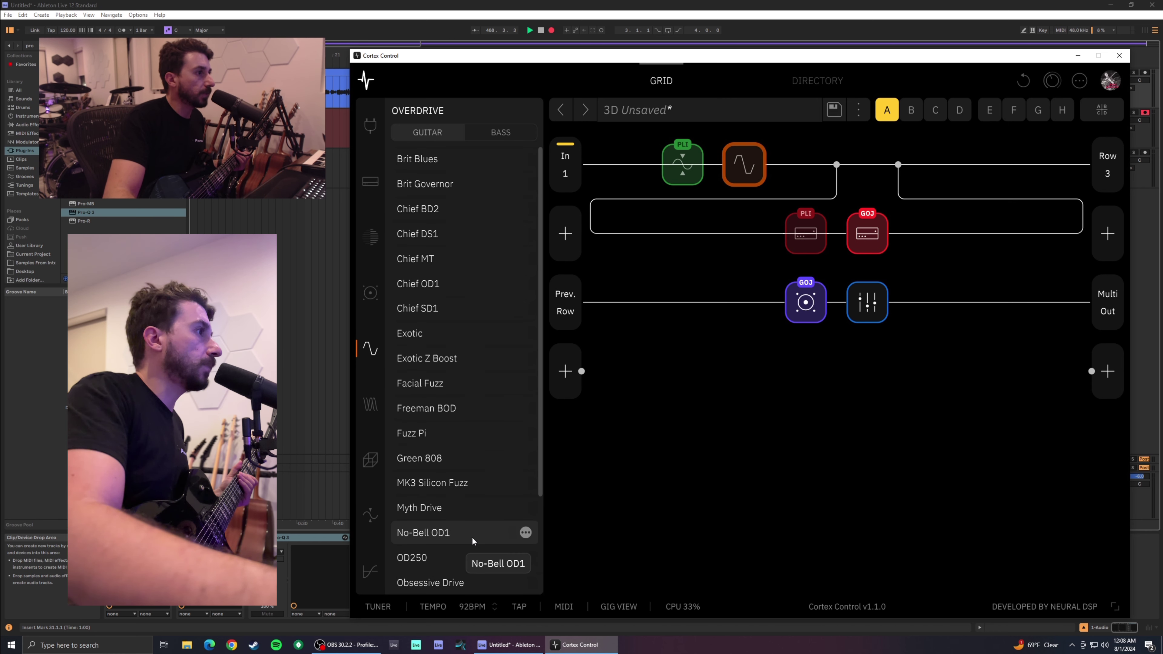
{"action": "scroll", "coordinate": [479, 287], "scroll_direction": "down", "scroll_amount": 2}
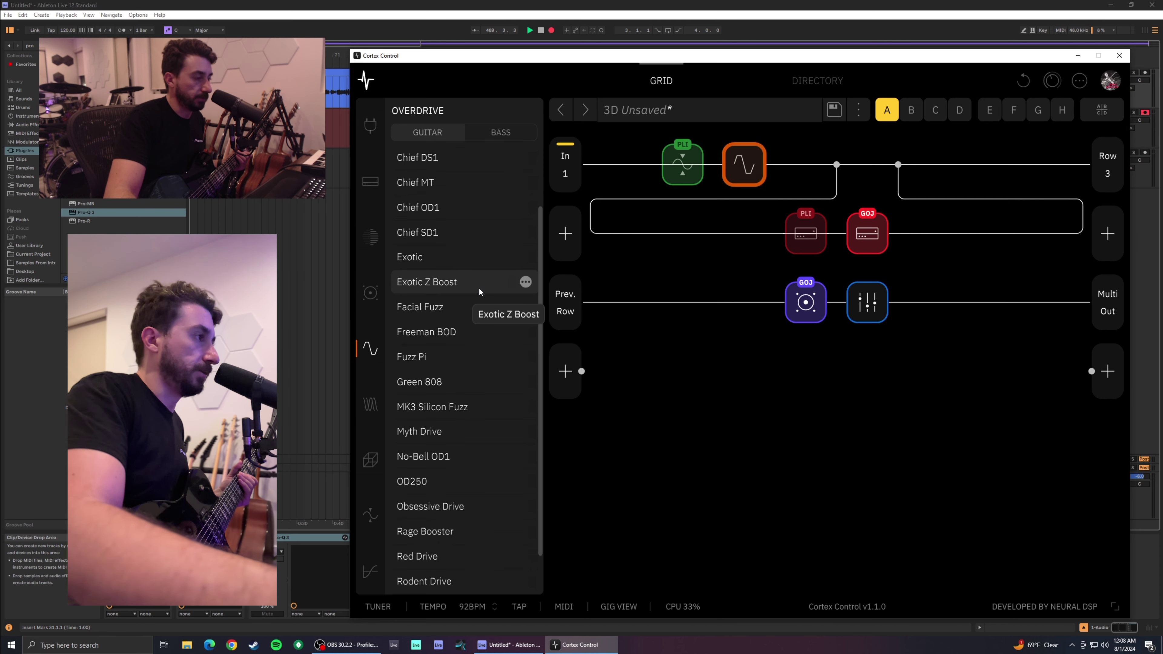
{"action": "scroll", "coordinate": [479, 287], "scroll_direction": "down", "scroll_amount": 1}
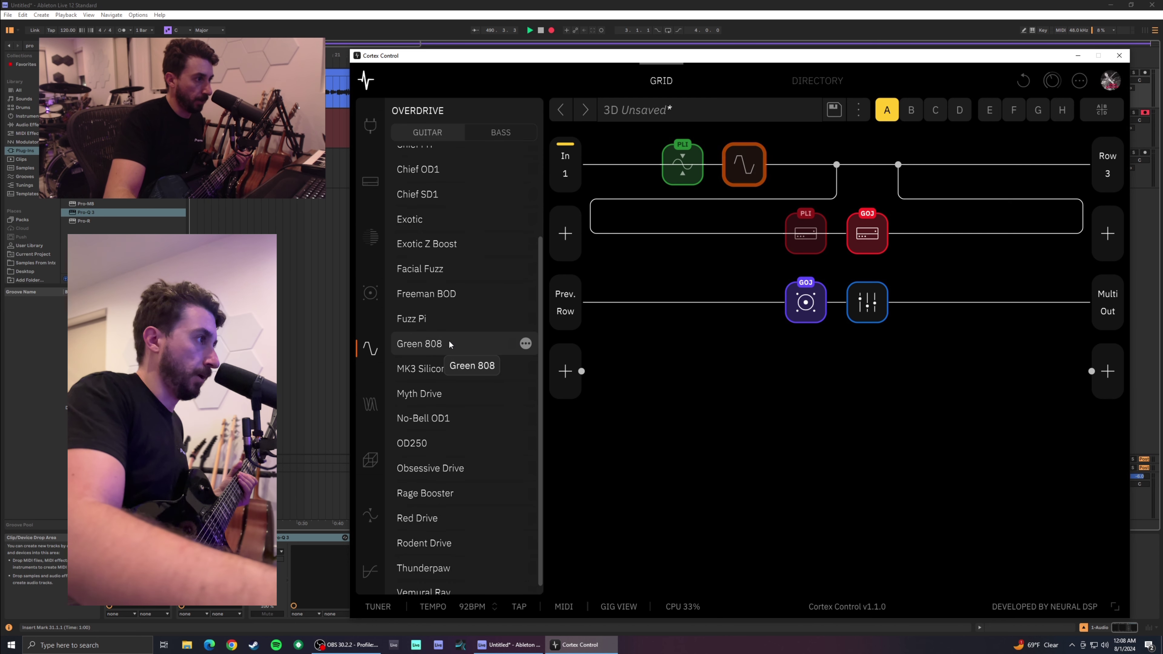
{"action": "left_click_drag", "start_coordinate": [449, 341], "coordinate": [744, 164]}
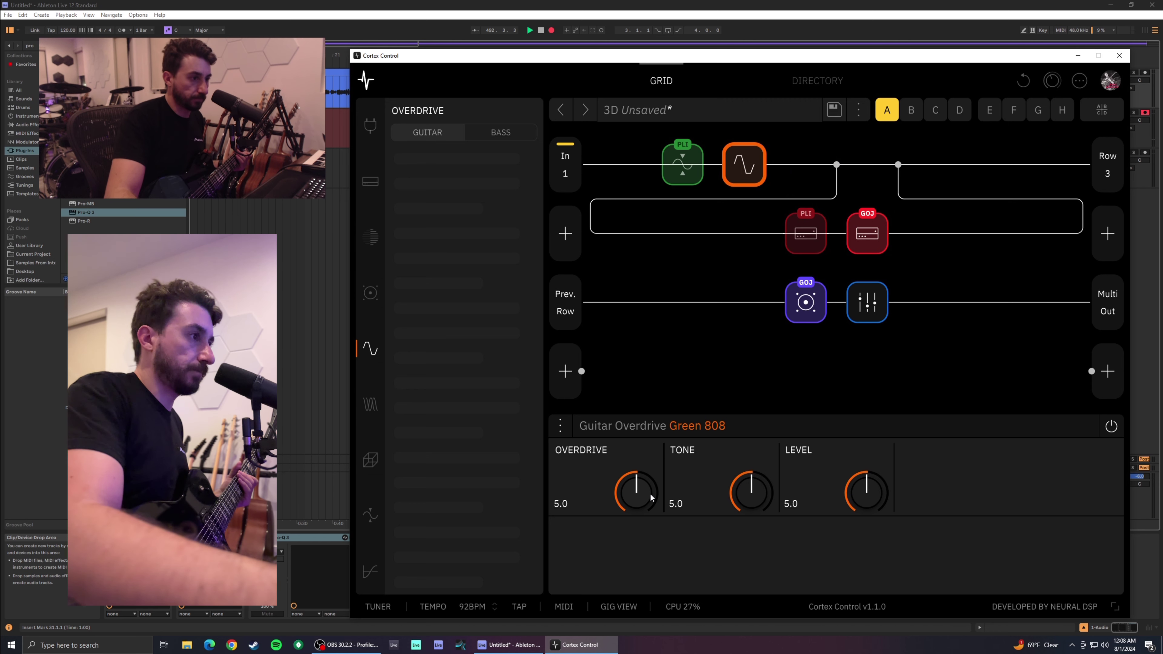
{"action": "left_click_drag", "start_coordinate": [648, 493], "coordinate": [683, 614]}
{"action": "left_click_drag", "start_coordinate": [861, 505], "coordinate": [883, 357]}
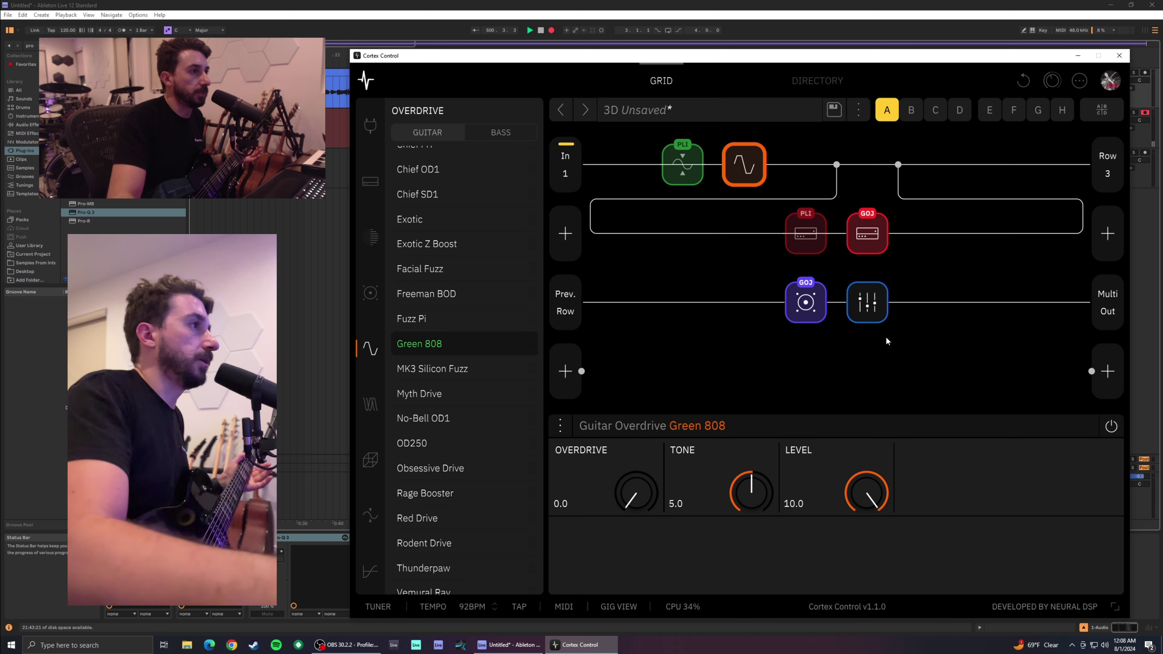
- Nudge the input gate's noise reduction to 50.6%, then show the Gig view scene grid
{"action": "left_click", "coordinate": [567, 166]}
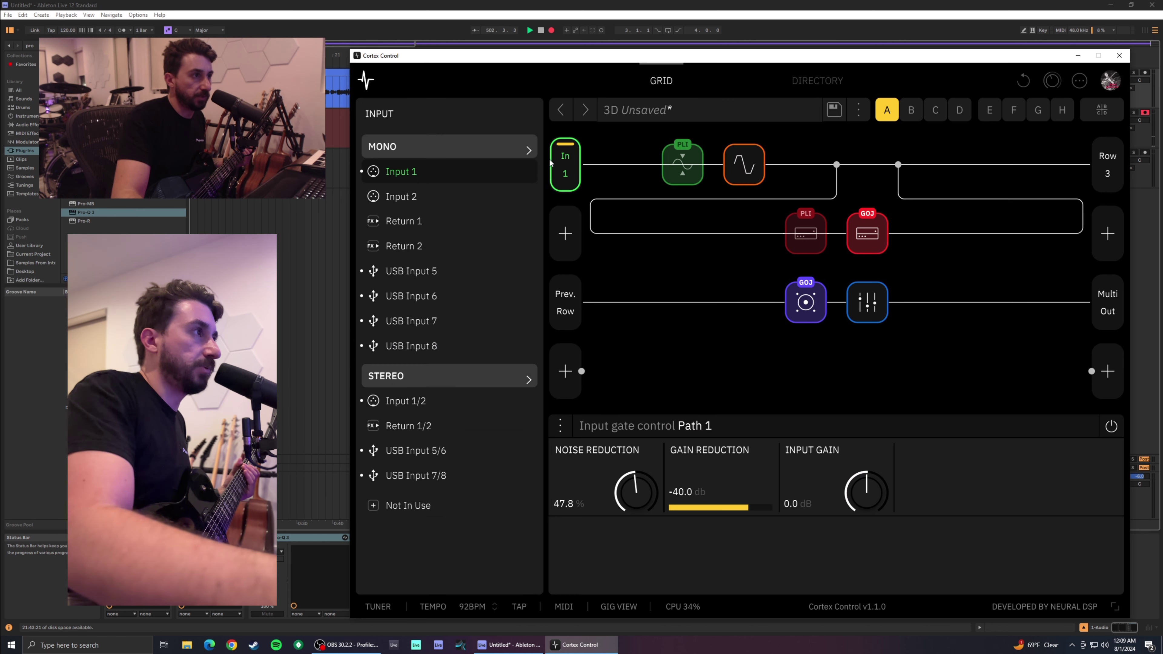
{"action": "left_click_drag", "start_coordinate": [648, 492], "coordinate": [648, 487]}
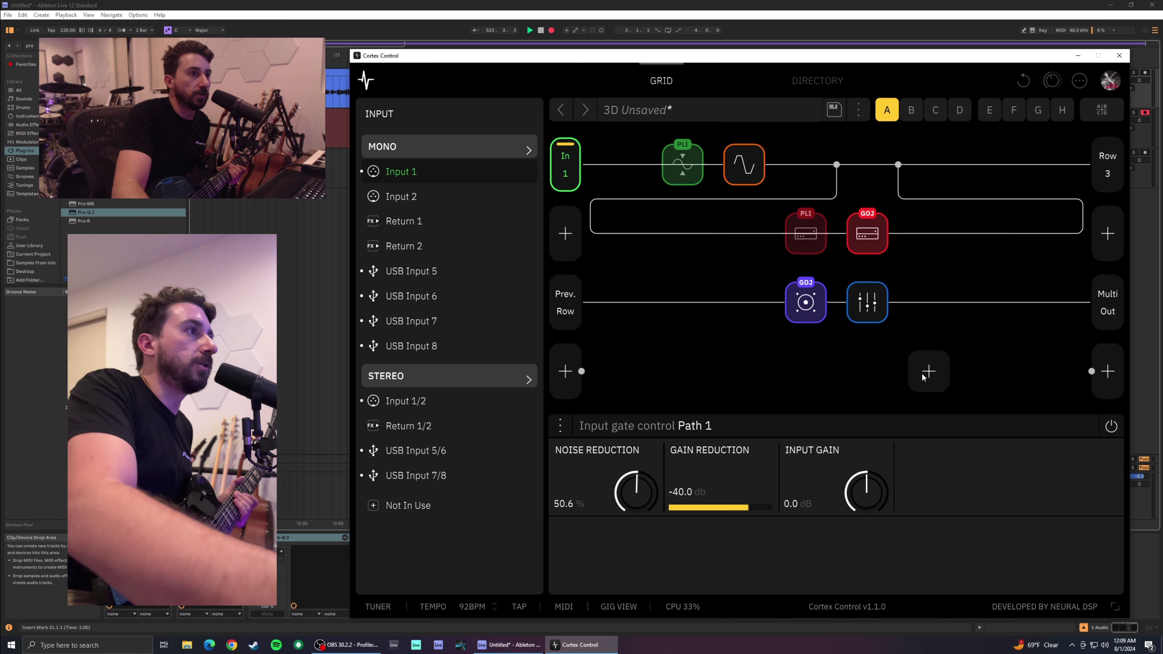
{"action": "mouse_move", "coordinate": [750, 180]}
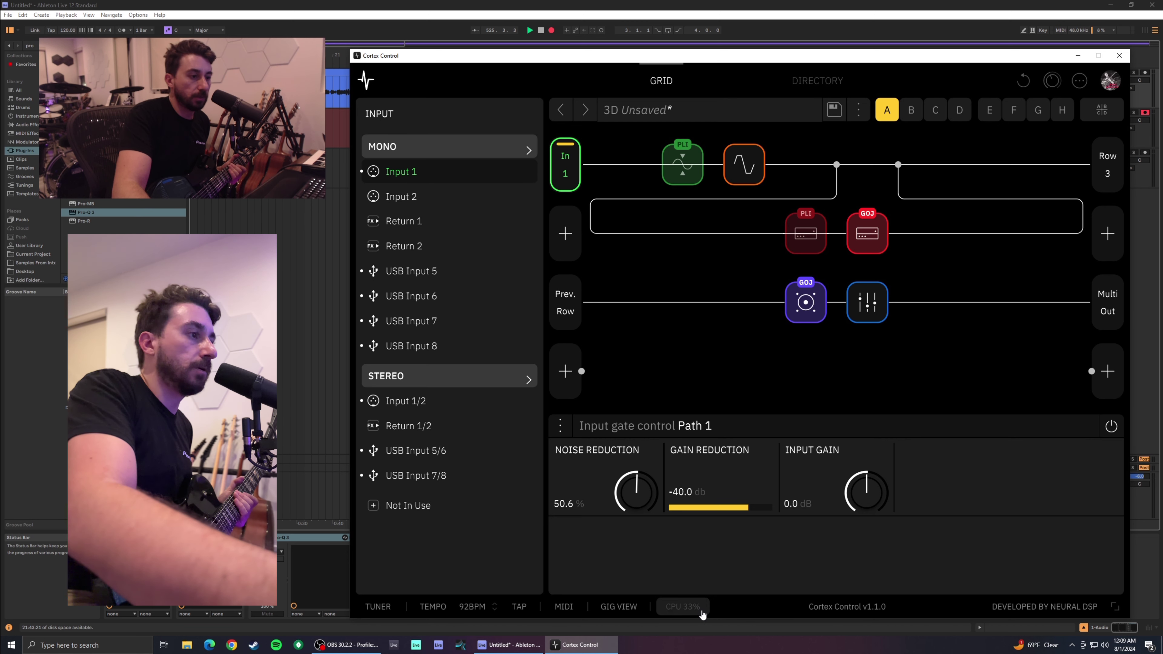
{"action": "mouse_move", "coordinate": [773, 367]}
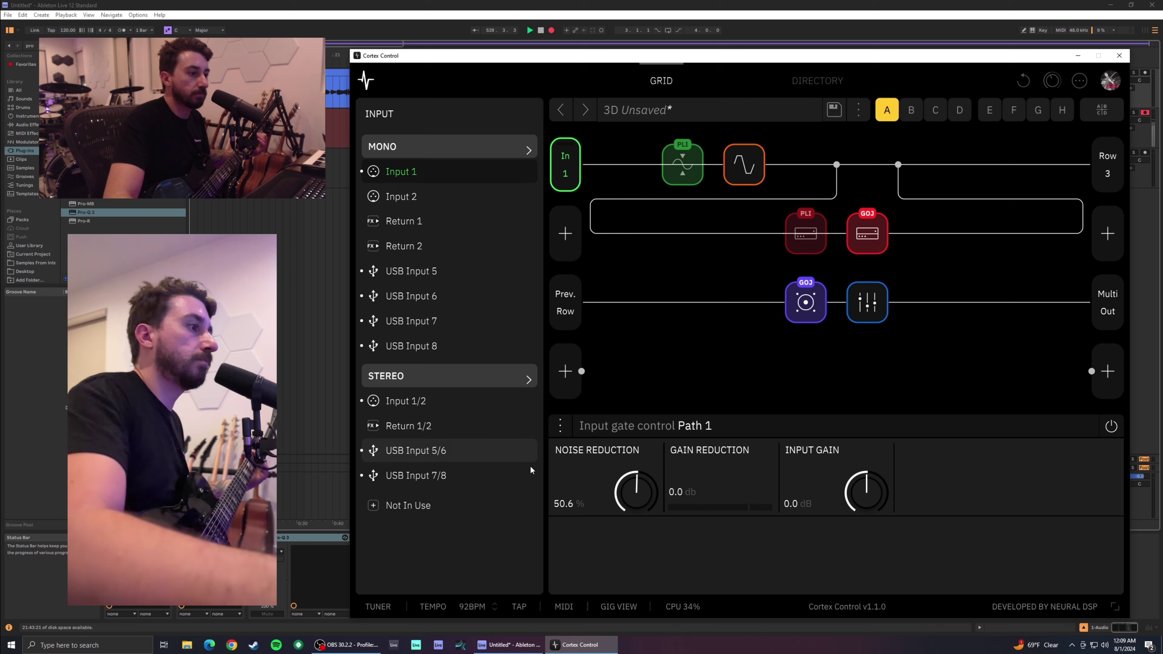
{"action": "left_click", "coordinate": [621, 610]}
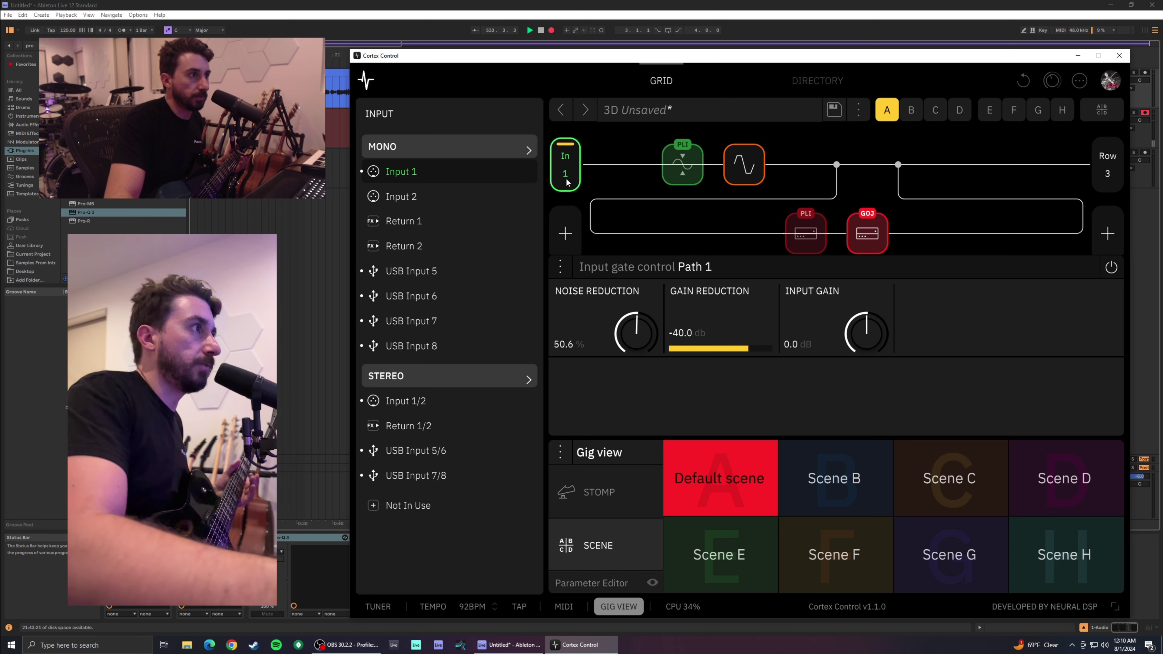
- Close the gate settings and assign the Gojira HOT amp block to scenes
{"action": "left_click", "coordinate": [603, 186]}
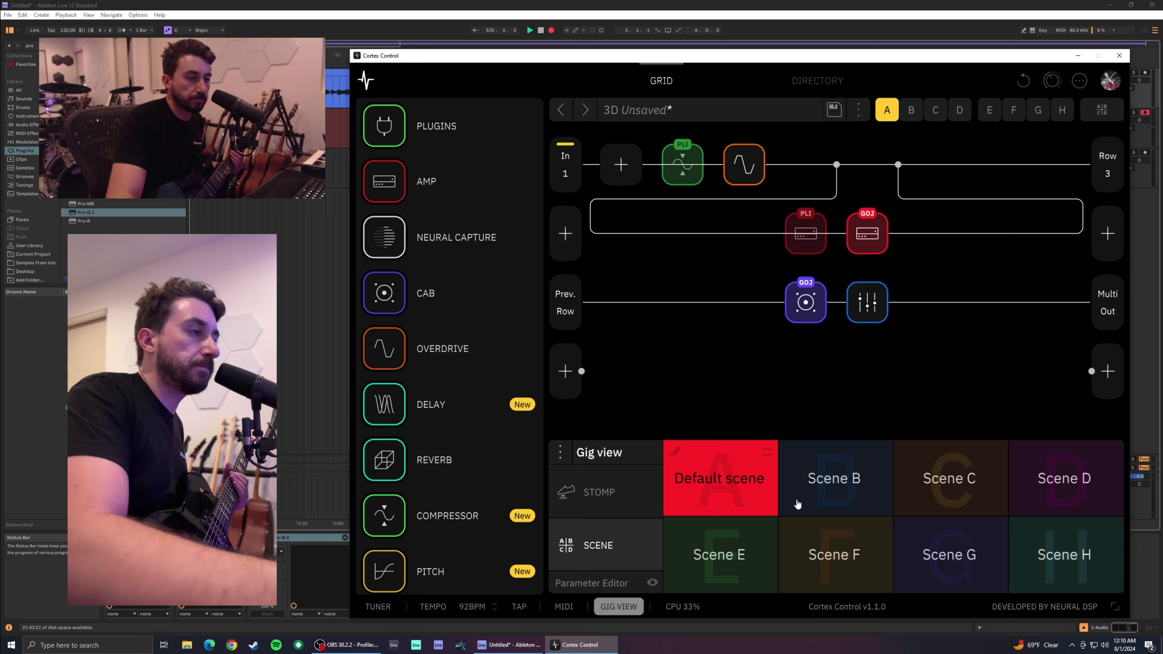
{"action": "mouse_move", "coordinate": [876, 245]}
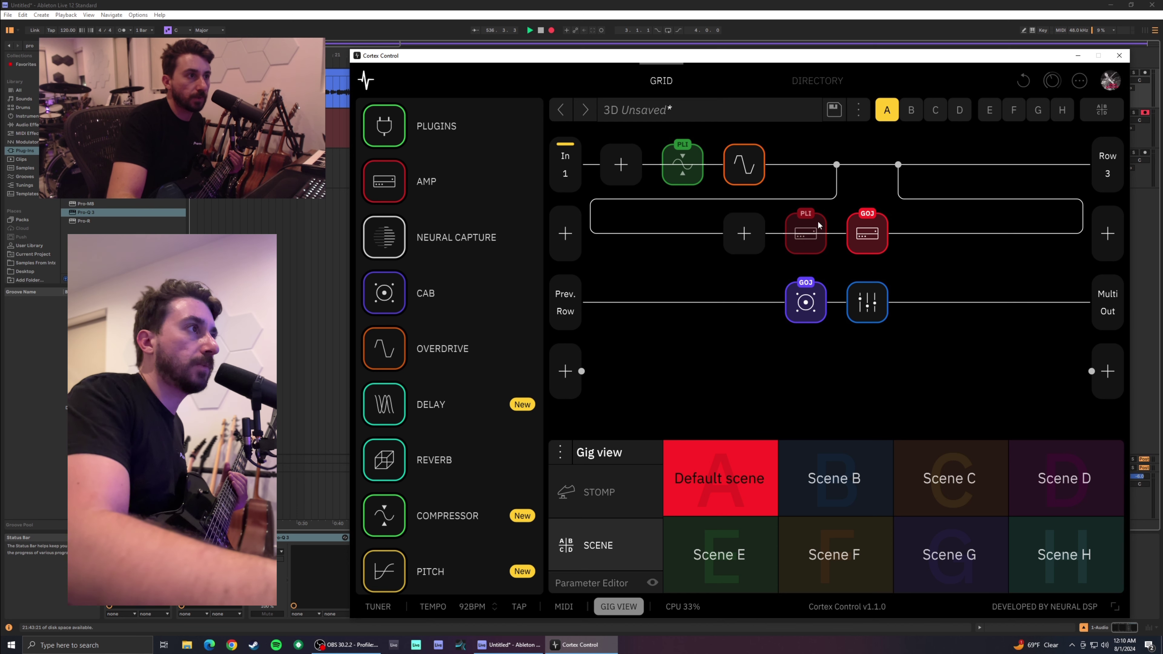
{"action": "left_click", "coordinate": [877, 242]}
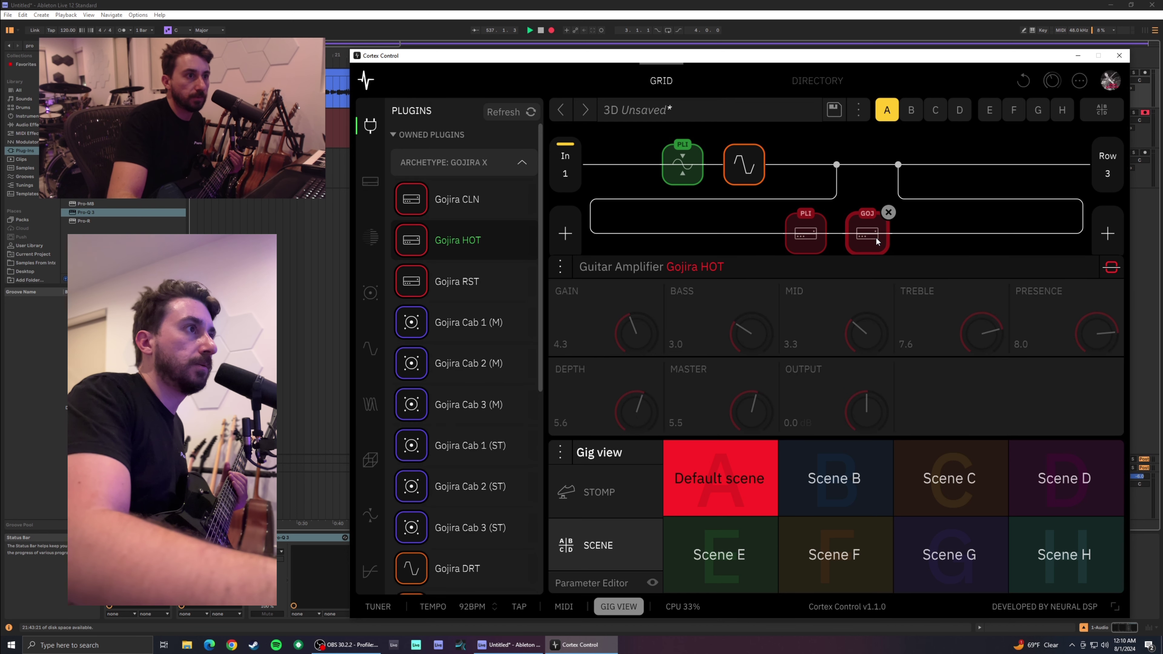
{"action": "left_click", "coordinate": [1110, 269]}
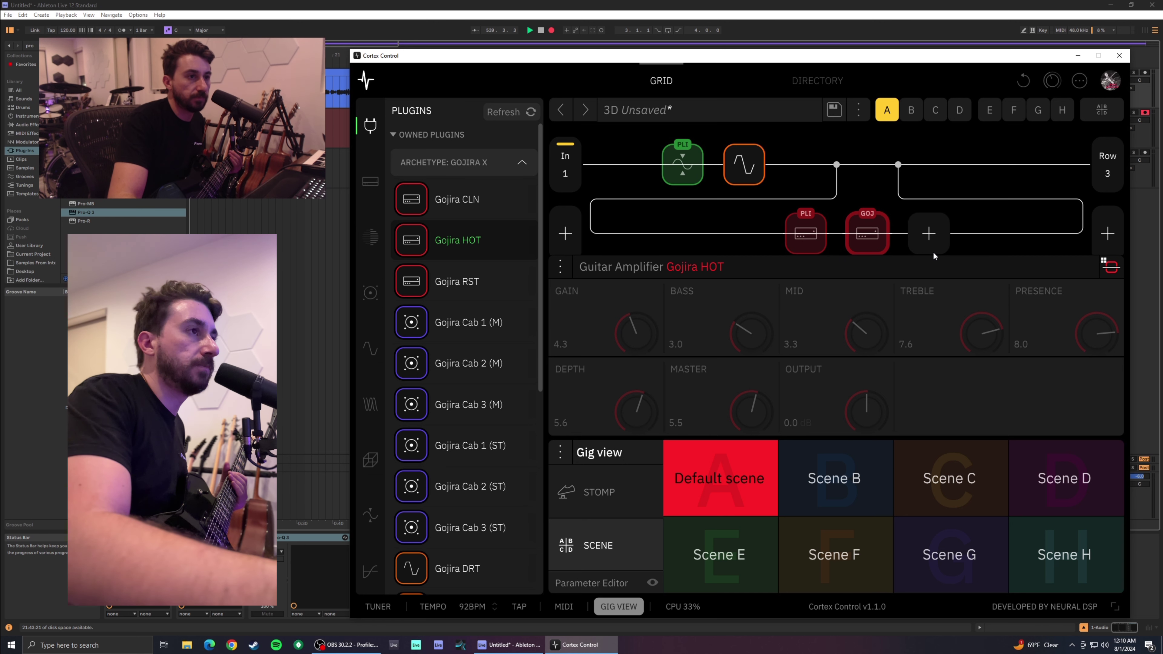
{"action": "left_click", "coordinate": [865, 244]}
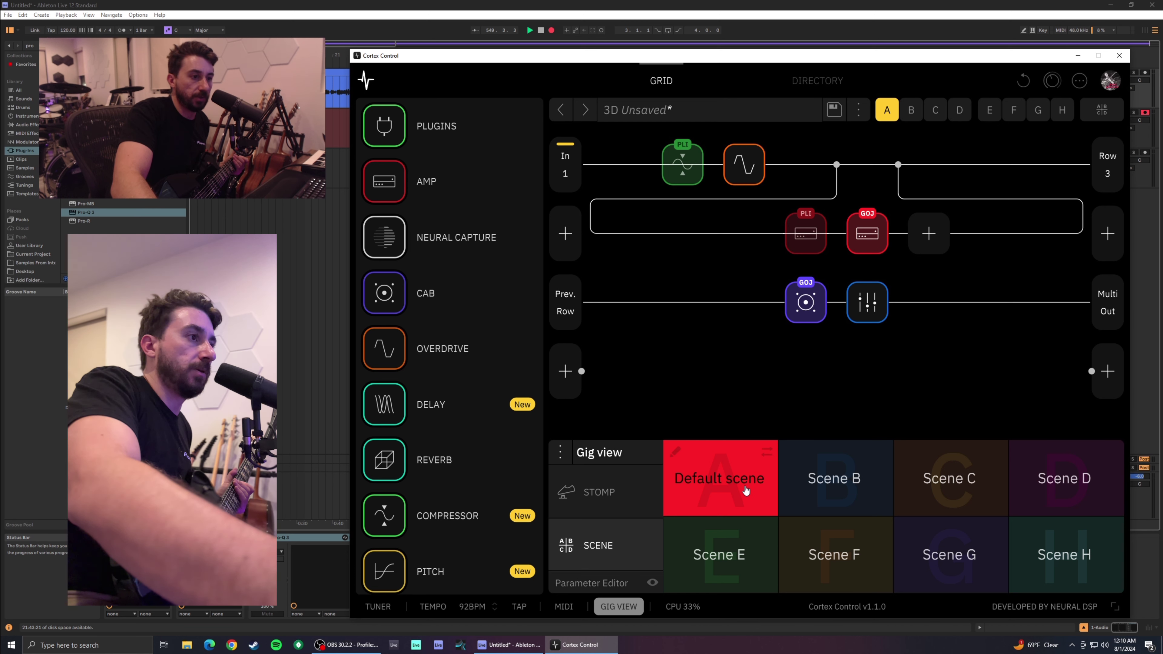
- Select scene F and rename it 'Heavy'
{"action": "left_click", "coordinate": [851, 567]}
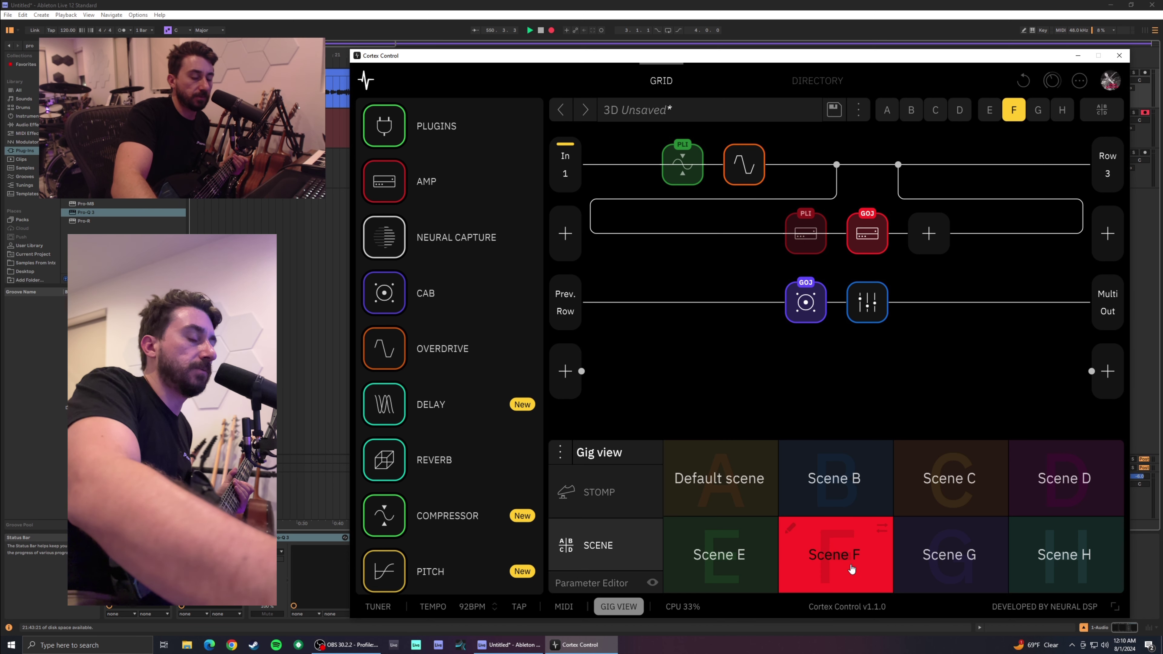
{"action": "left_click", "coordinate": [791, 529]}
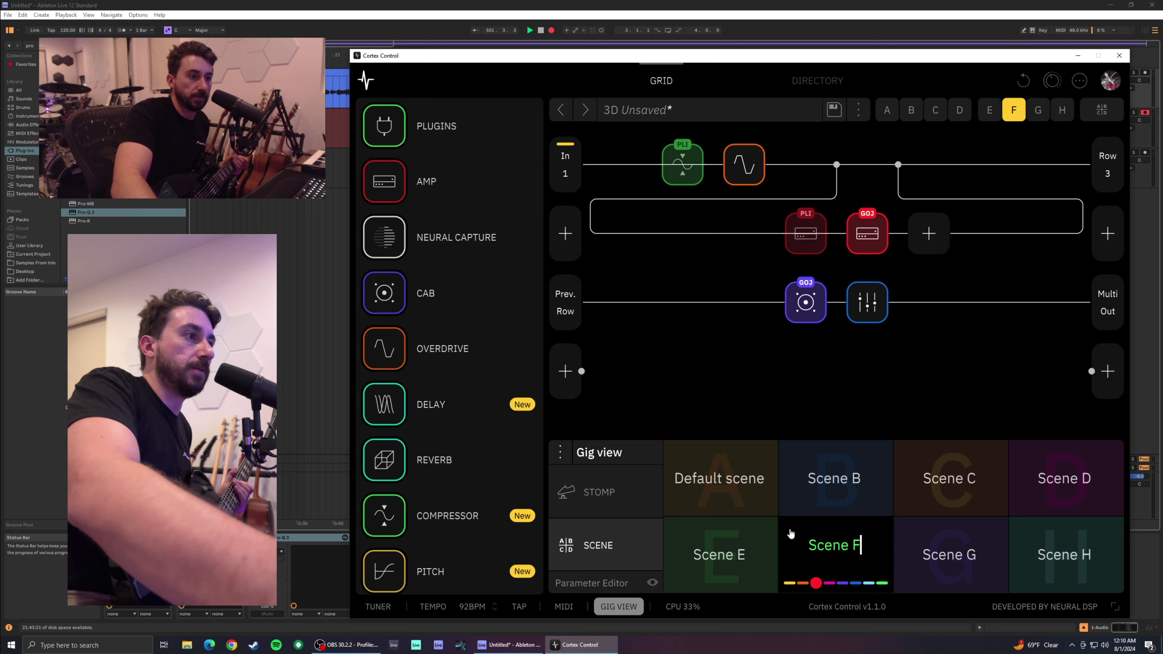
{"action": "key", "text": "BackSpace"}
{"action": "key", "text": "BackSpace"}
{"action": "key", "text": "BackSpace"}
{"action": "key", "text": "BackSpace"}
{"action": "key", "text": "BackSpace"}
{"action": "key", "text": "BackSpace"}
{"action": "key", "text": "BackSpace"}
{"action": "type", "text": "Heavy"}
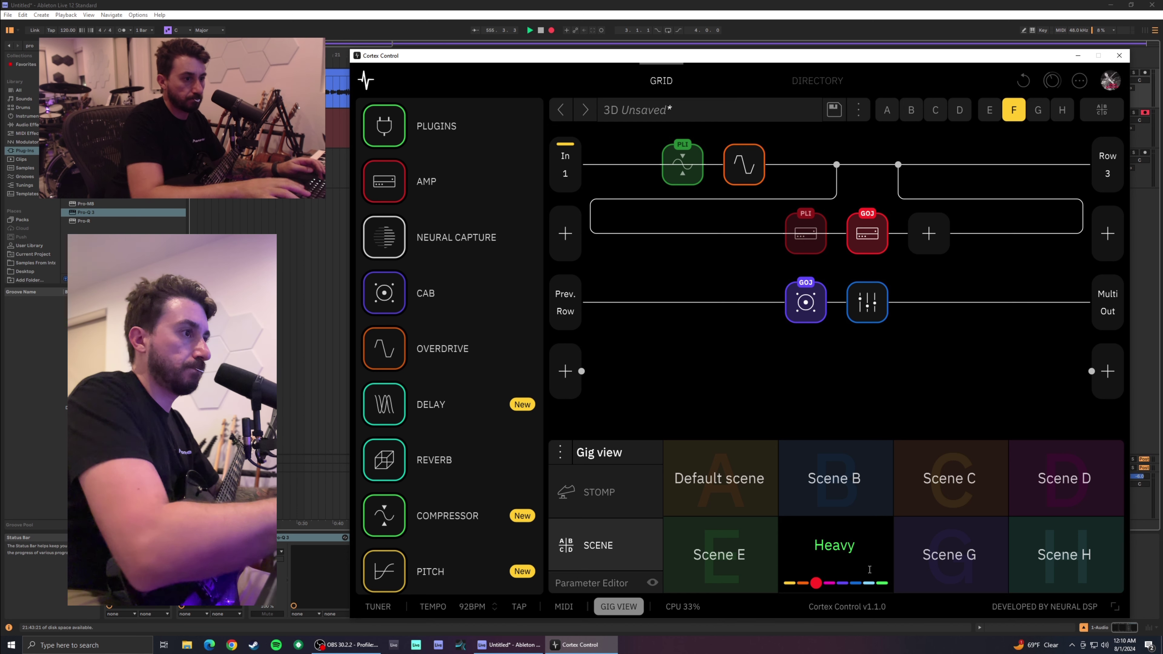
{"action": "left_click", "coordinate": [819, 583]}
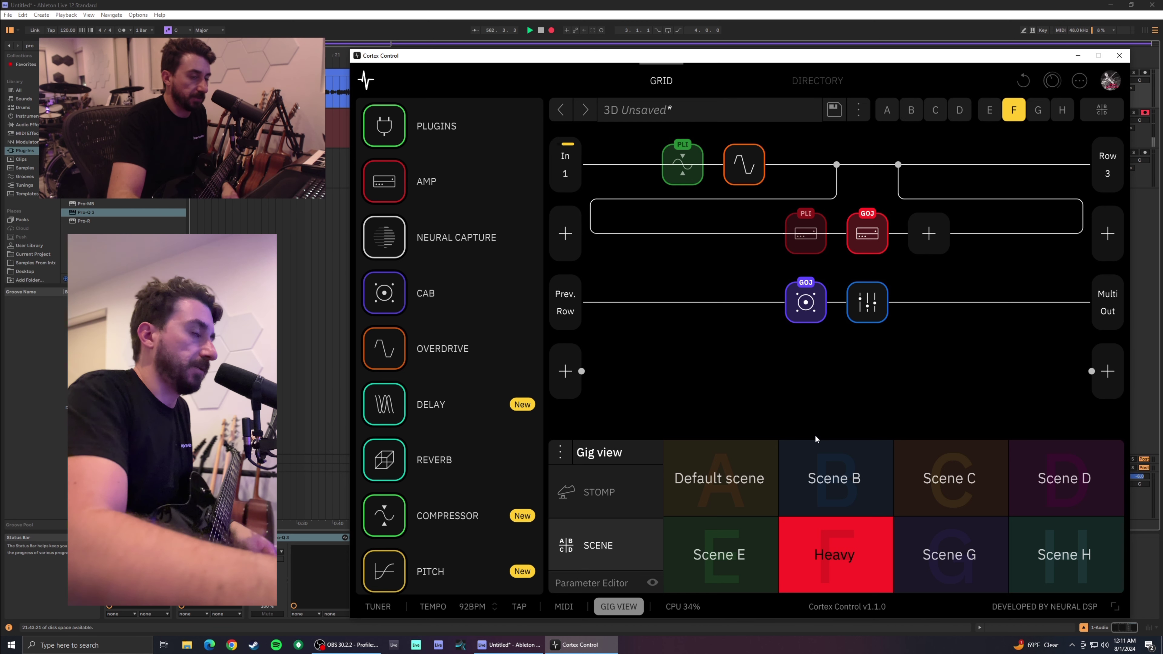
- Place a Circular Delay from the Delay category in row 3's last slot
{"action": "mouse_move", "coordinate": [807, 375]}
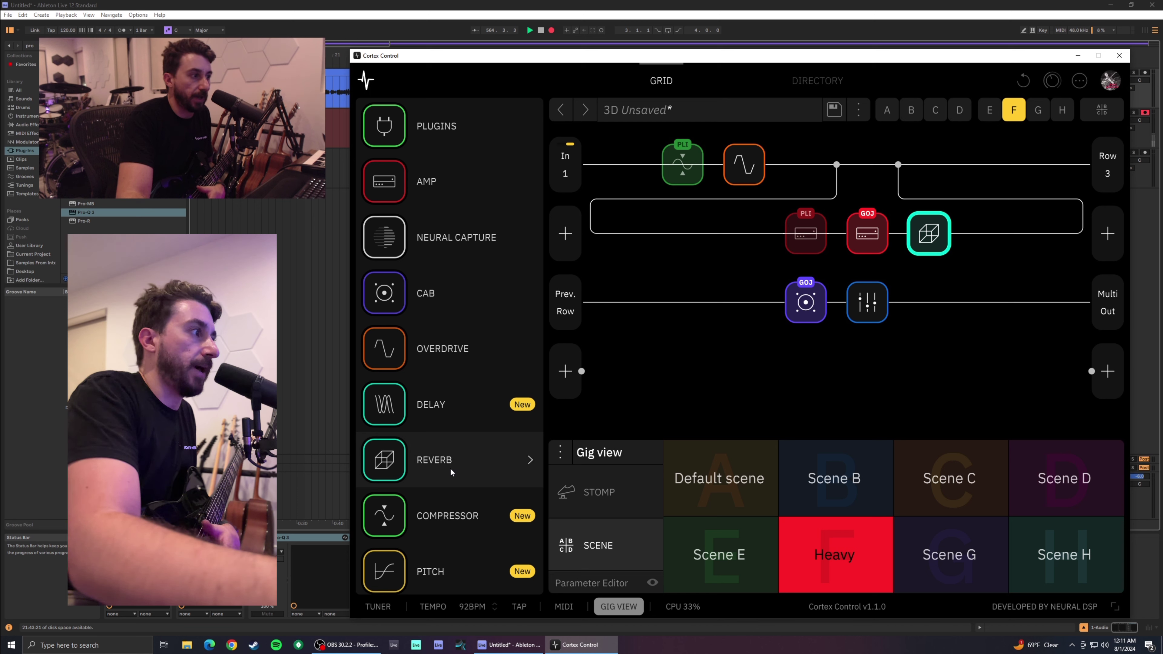
{"action": "scroll", "coordinate": [449, 412], "scroll_direction": "down", "scroll_amount": 2}
{"action": "scroll", "coordinate": [449, 412], "scroll_direction": "up", "scroll_amount": 2}
{"action": "left_click", "coordinate": [481, 411]}
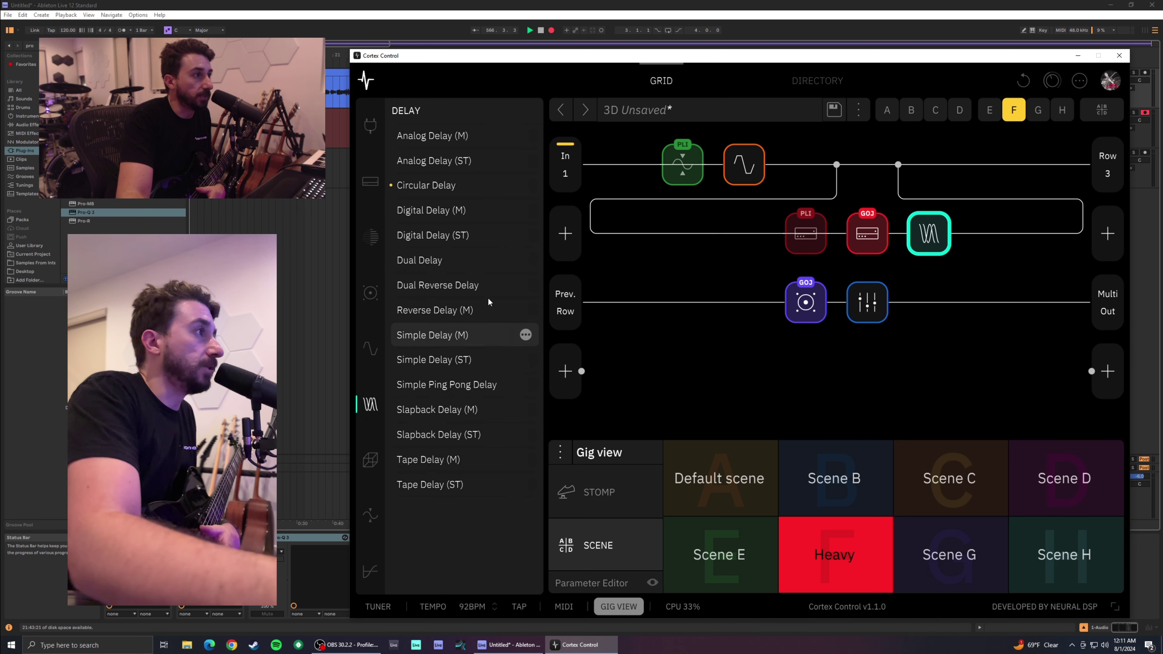
{"action": "left_click_drag", "start_coordinate": [448, 184], "coordinate": [984, 321]}
{"action": "left_click", "coordinate": [981, 325]}
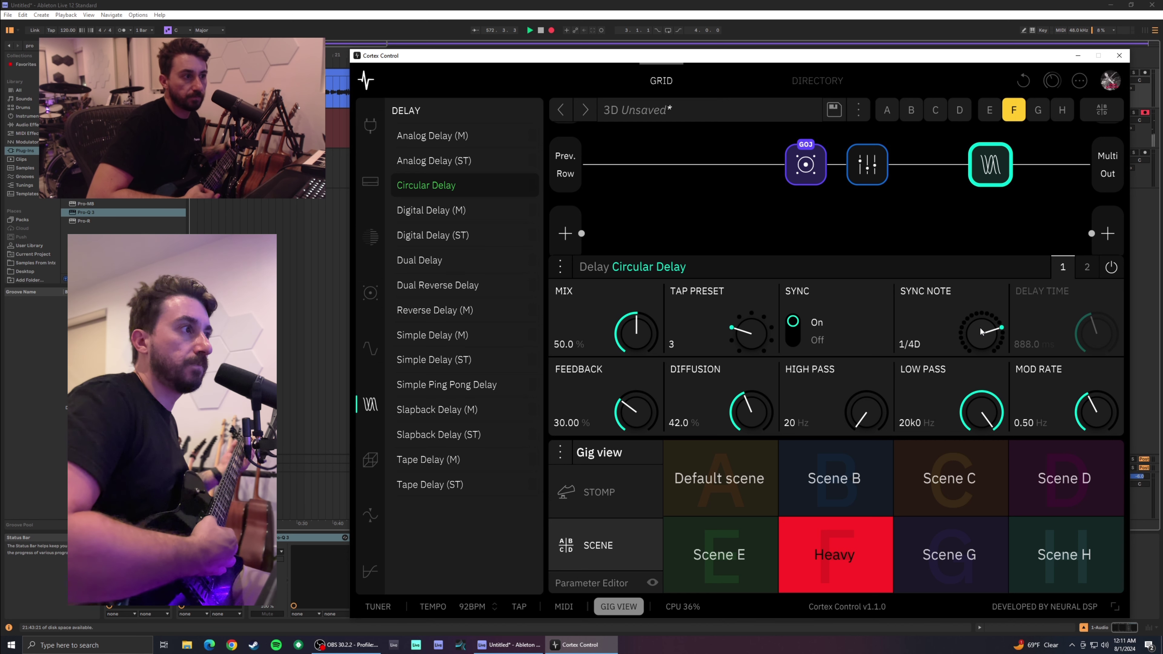
- Hide the scene grid and try the Tap Preset knob at 4, then return it to 3
{"action": "left_click", "coordinate": [641, 610]}
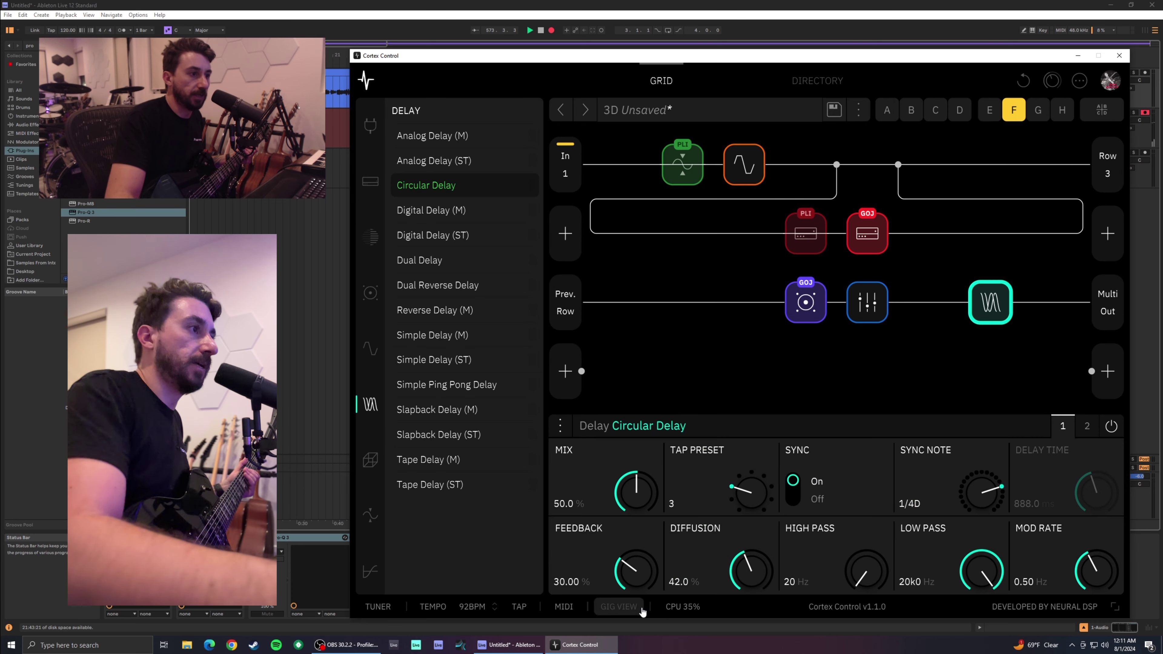
{"action": "left_click_drag", "start_coordinate": [762, 500], "coordinate": [765, 468]}
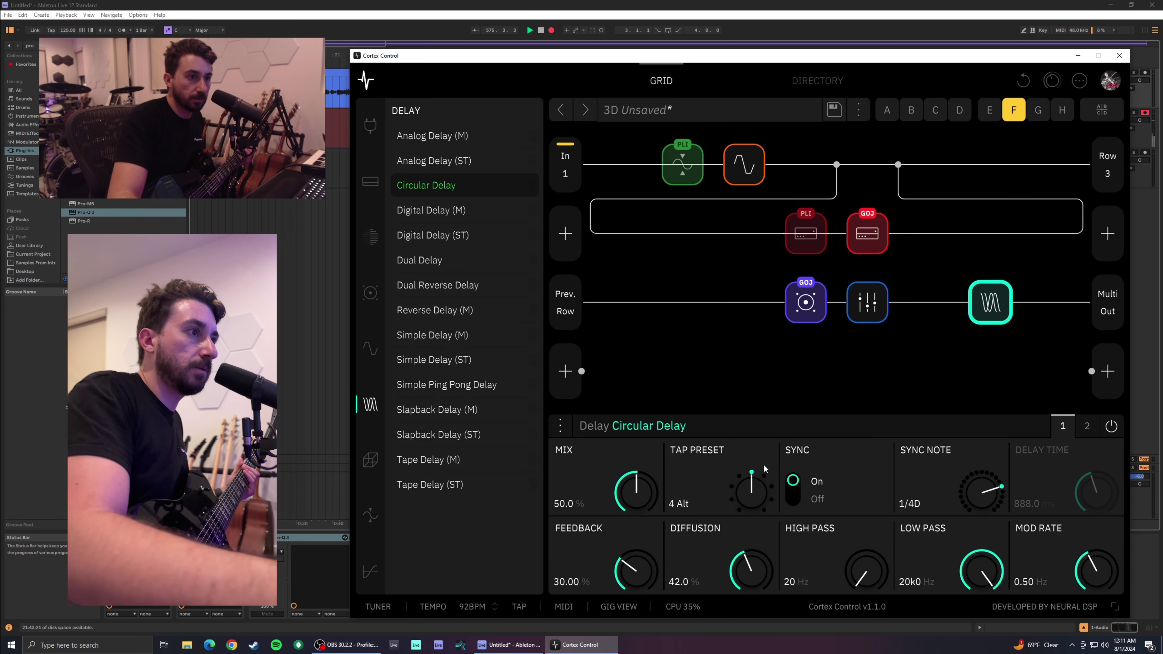
{"action": "left_click_drag", "start_coordinate": [765, 468], "coordinate": [757, 515]}
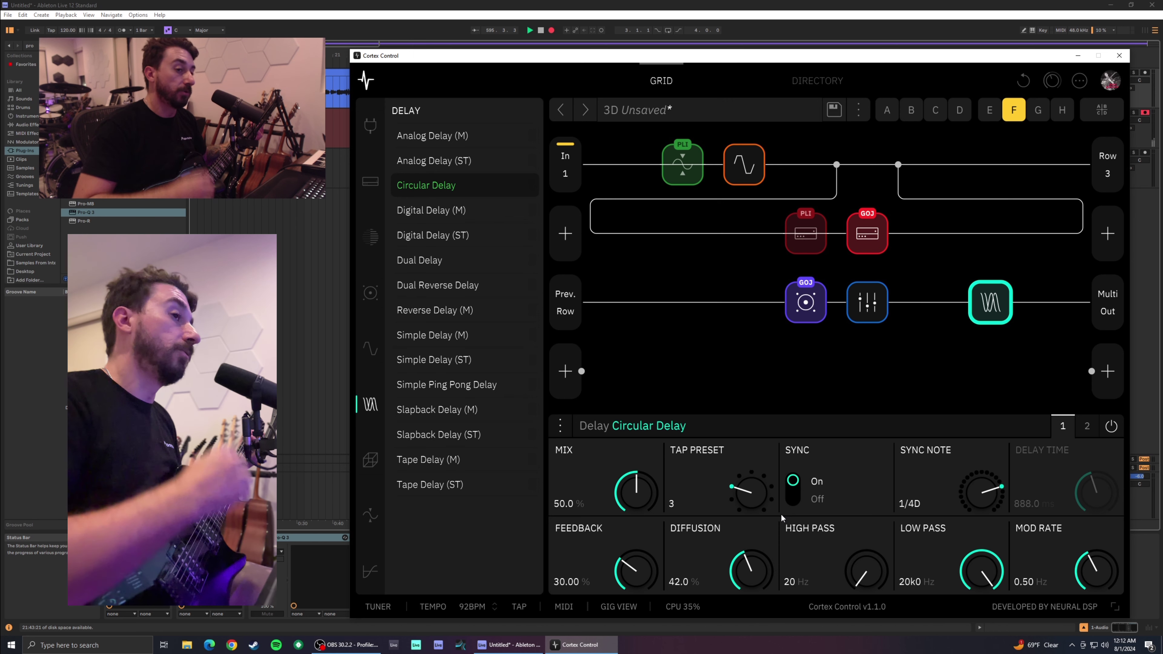
- Replace the Circular Delay with Plini Delay from the Archetype: Plini X plugins
{"action": "mouse_move", "coordinate": [988, 318]}
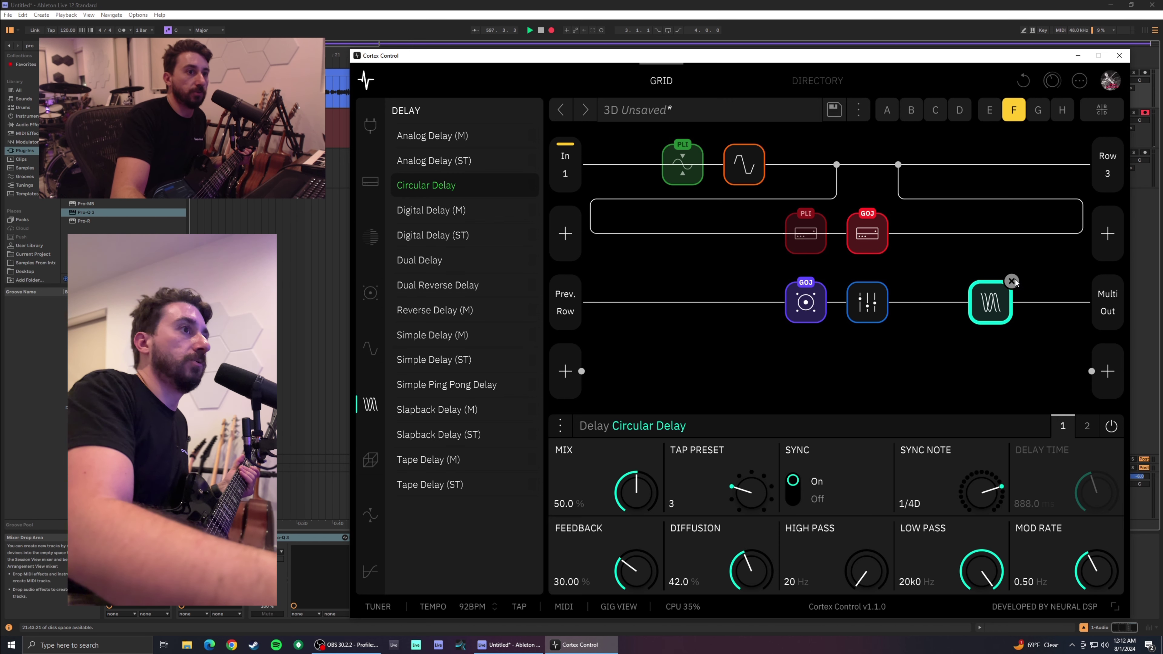
{"action": "left_click", "coordinate": [1012, 281]}
{"action": "left_click", "coordinate": [991, 302]}
{"action": "left_click", "coordinate": [460, 137]}
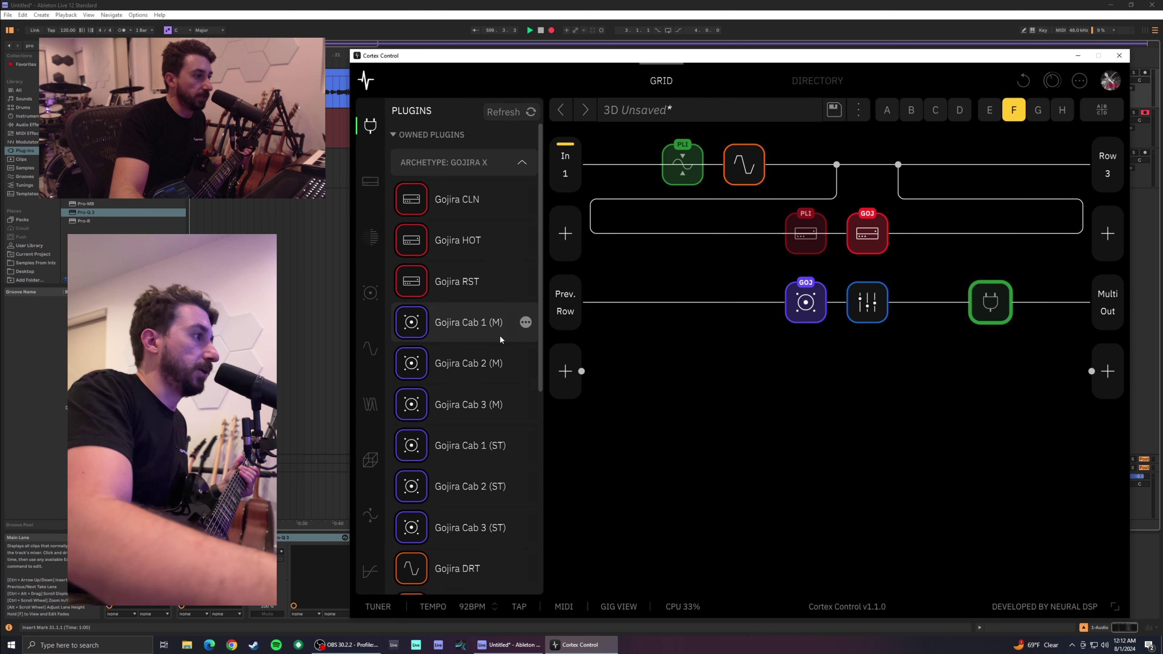
{"action": "scroll", "coordinate": [499, 334], "scroll_direction": "down", "scroll_amount": 5}
{"action": "scroll", "coordinate": [489, 423], "scroll_direction": "up", "scroll_amount": 5}
{"action": "left_click", "coordinate": [474, 172]}
{"action": "left_click", "coordinate": [494, 196]}
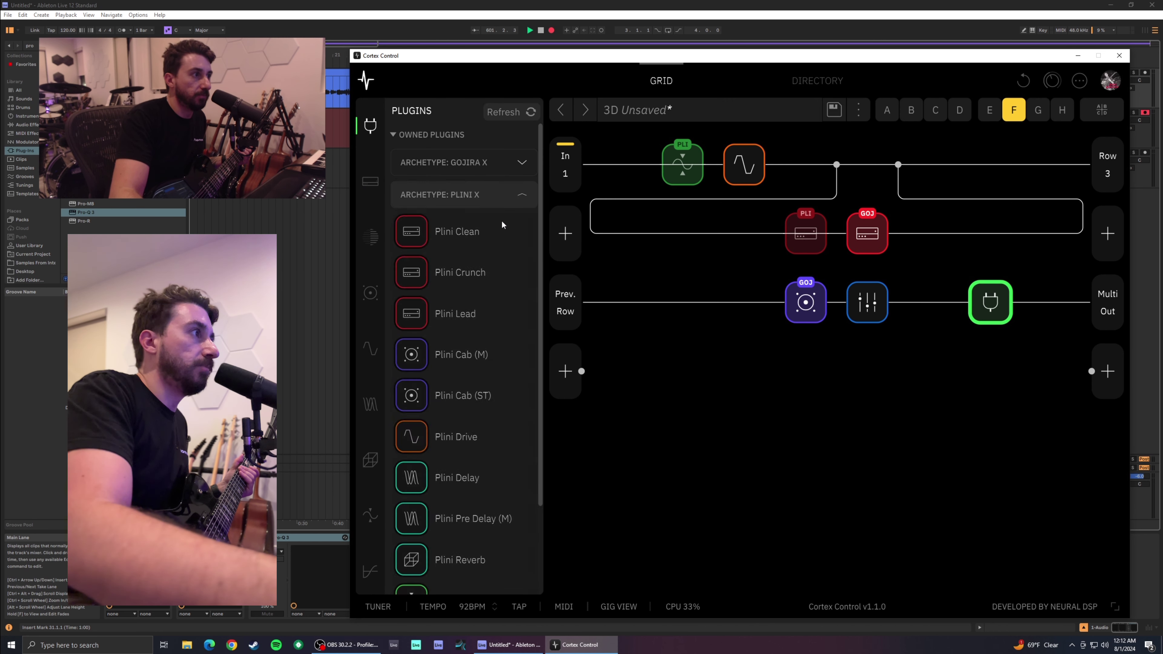
{"action": "left_click", "coordinate": [457, 477]}
- Add a Plini Reverb block right after the Plini Delay
{"action": "scroll", "coordinate": [481, 548], "scroll_direction": "down", "scroll_amount": 1}
{"action": "scroll", "coordinate": [481, 549], "scroll_direction": "down", "scroll_amount": 1}
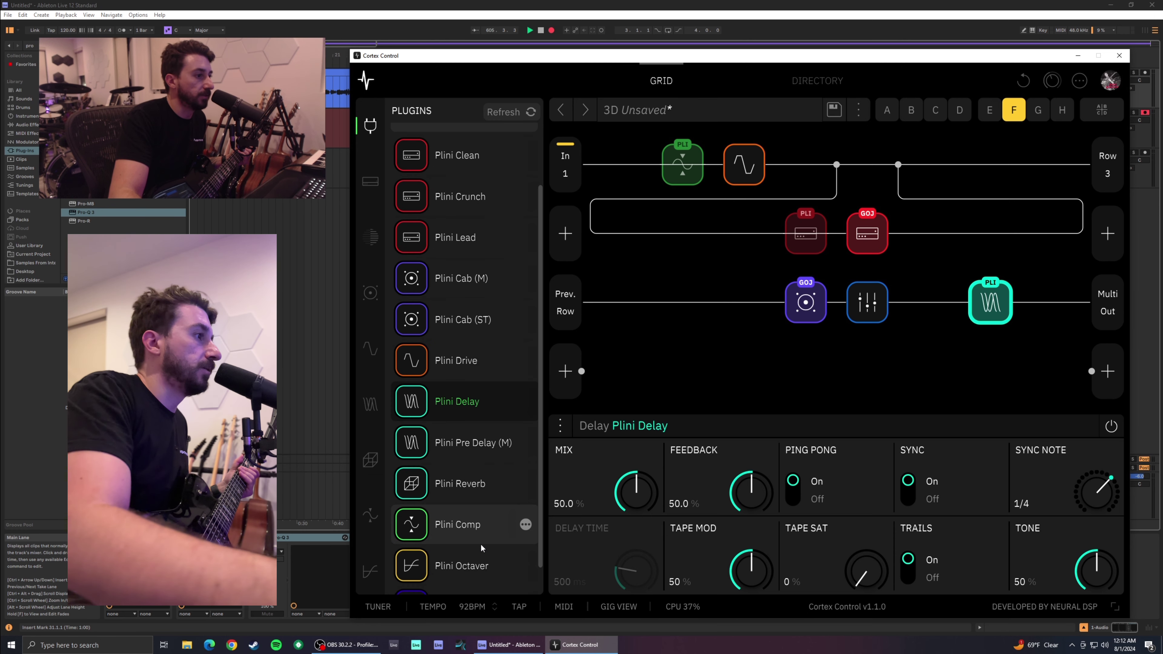
{"action": "left_click_drag", "start_coordinate": [476, 483], "coordinate": [1068, 313]}
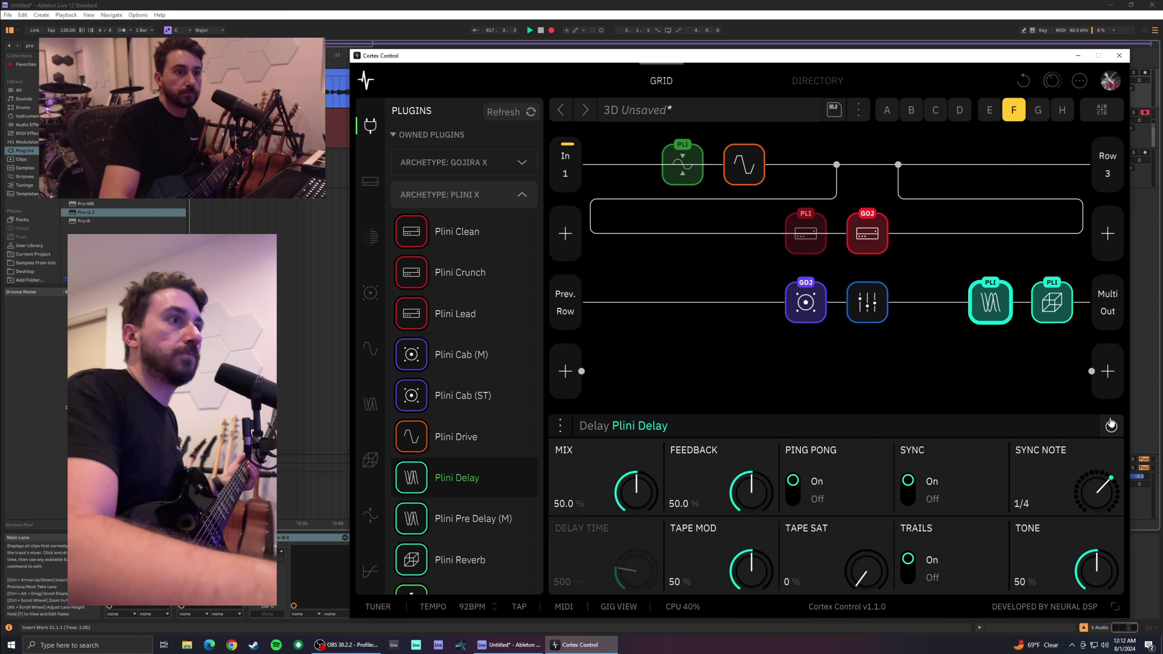
- Check the Plini Reverb block's options and settings, then deselect it
{"action": "right_click", "coordinate": [1059, 310]}
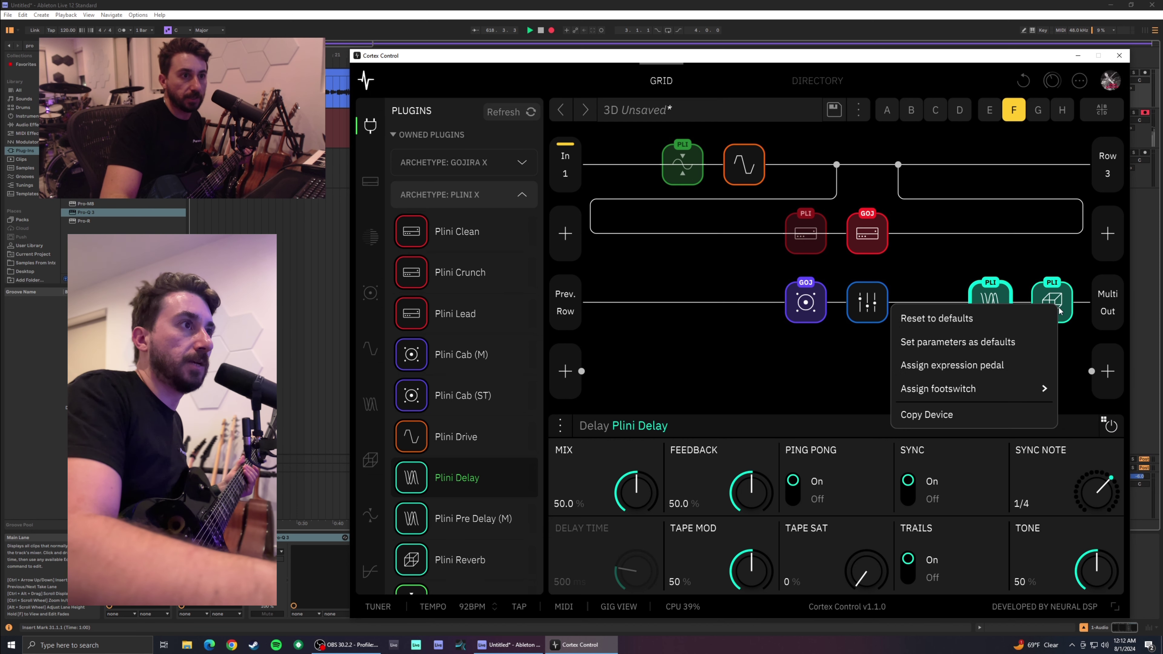
{"action": "left_click", "coordinate": [1074, 394]}
{"action": "left_click", "coordinate": [1055, 298]}
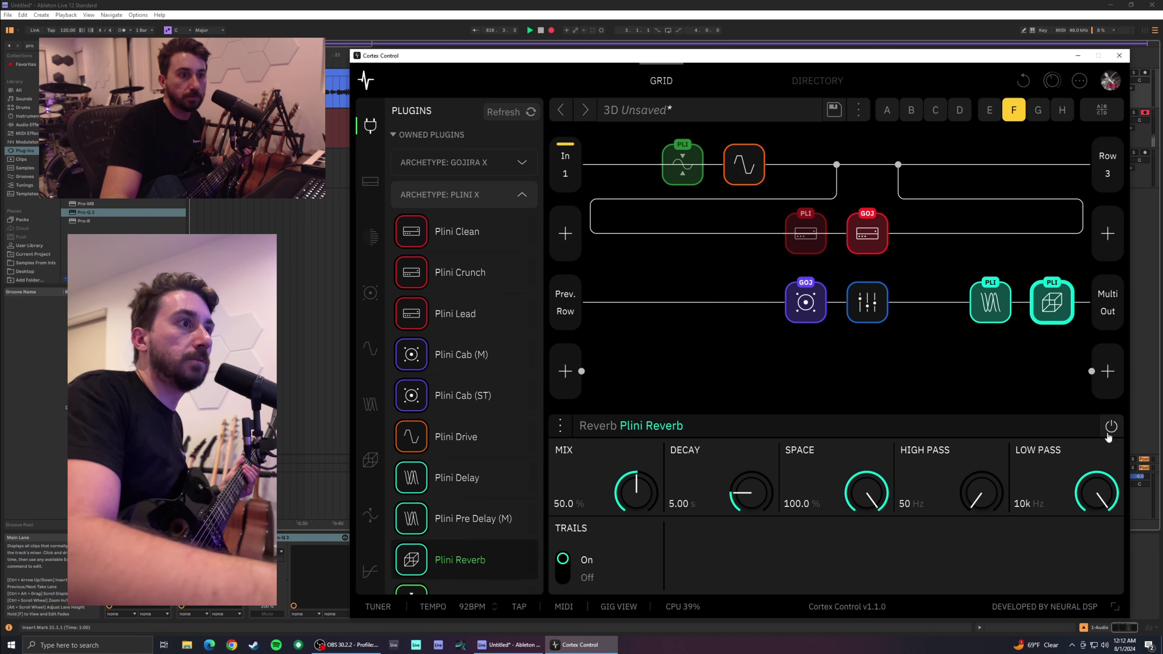
{"action": "left_click", "coordinate": [962, 403]}
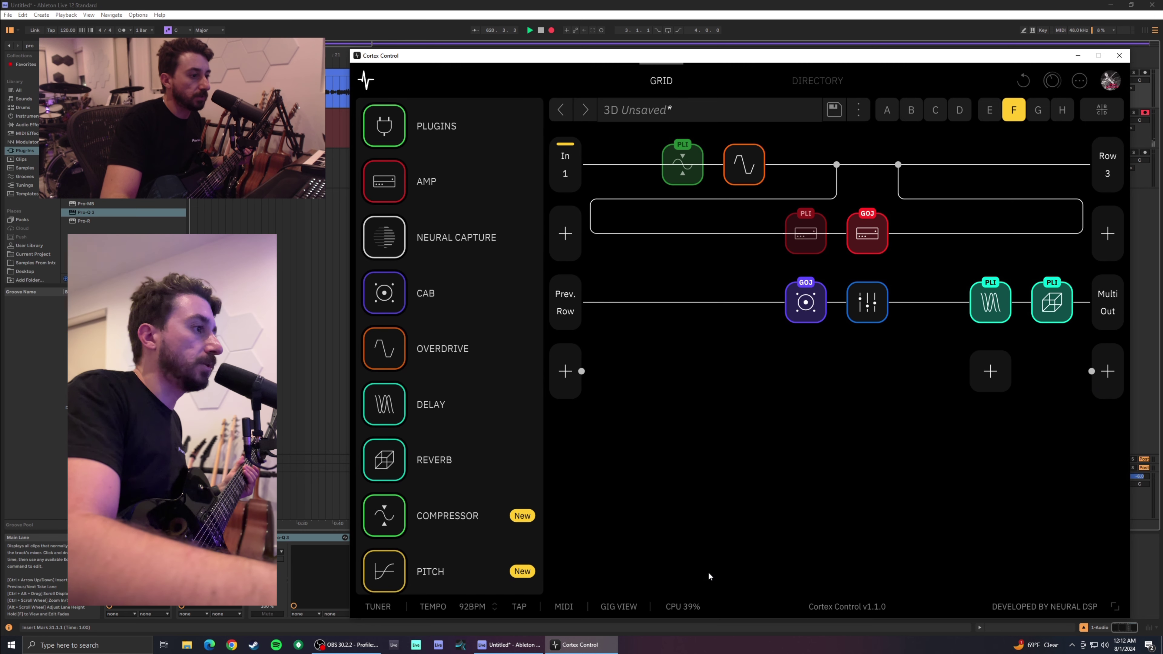
- Show the gig view scenes and switch to Default, then back to Heavy
{"action": "left_click", "coordinate": [617, 607]}
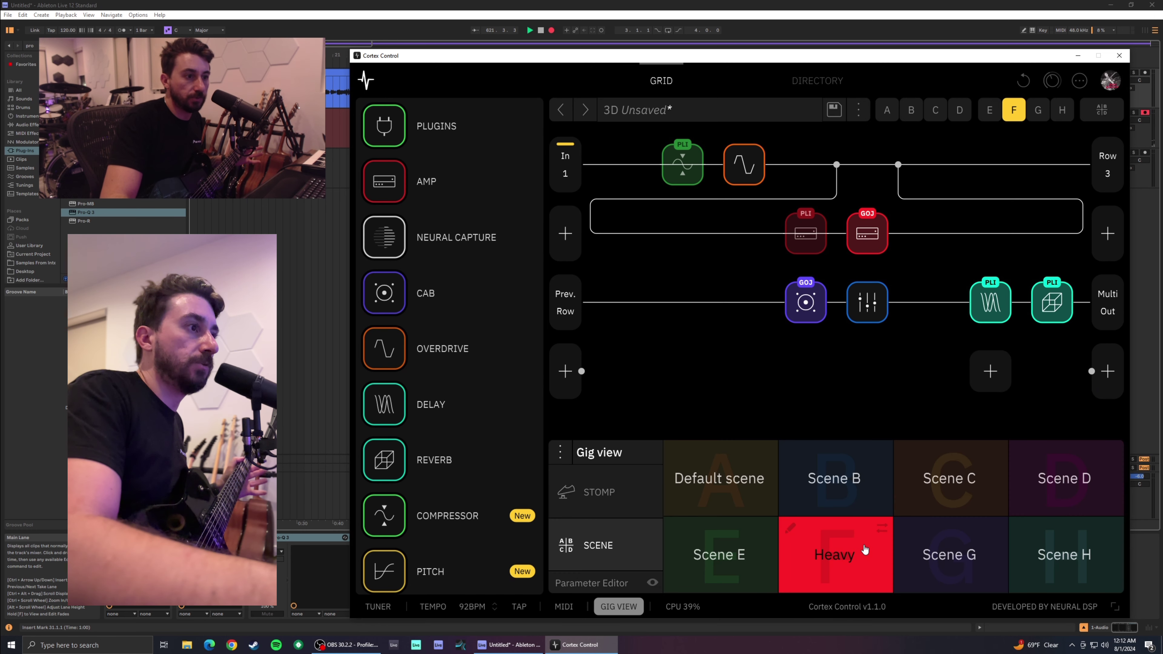
{"action": "mouse_move", "coordinate": [987, 308]}
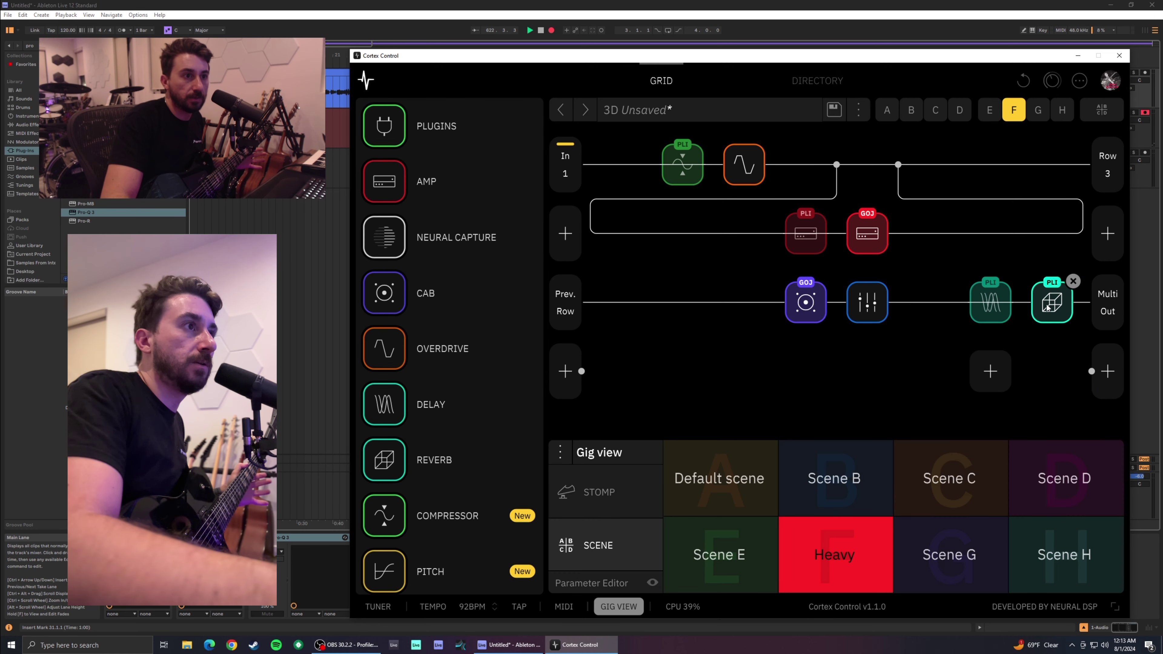
{"action": "mouse_move", "coordinate": [791, 506]}
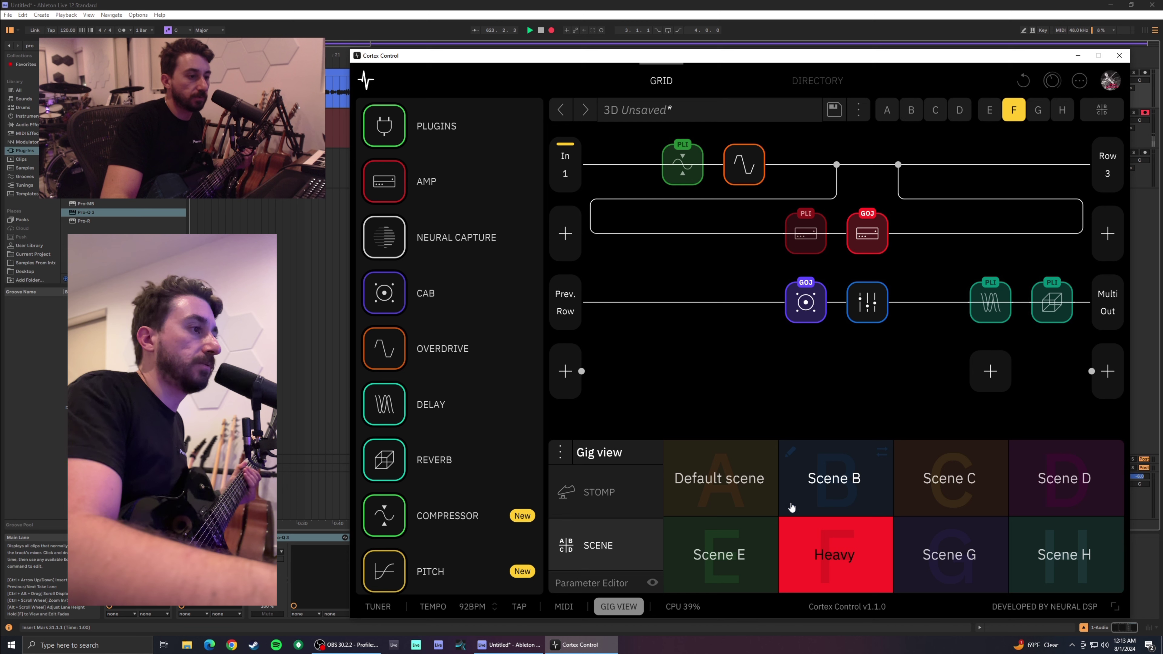
{"action": "left_click", "coordinate": [723, 488]}
{"action": "left_click", "coordinate": [832, 549]}
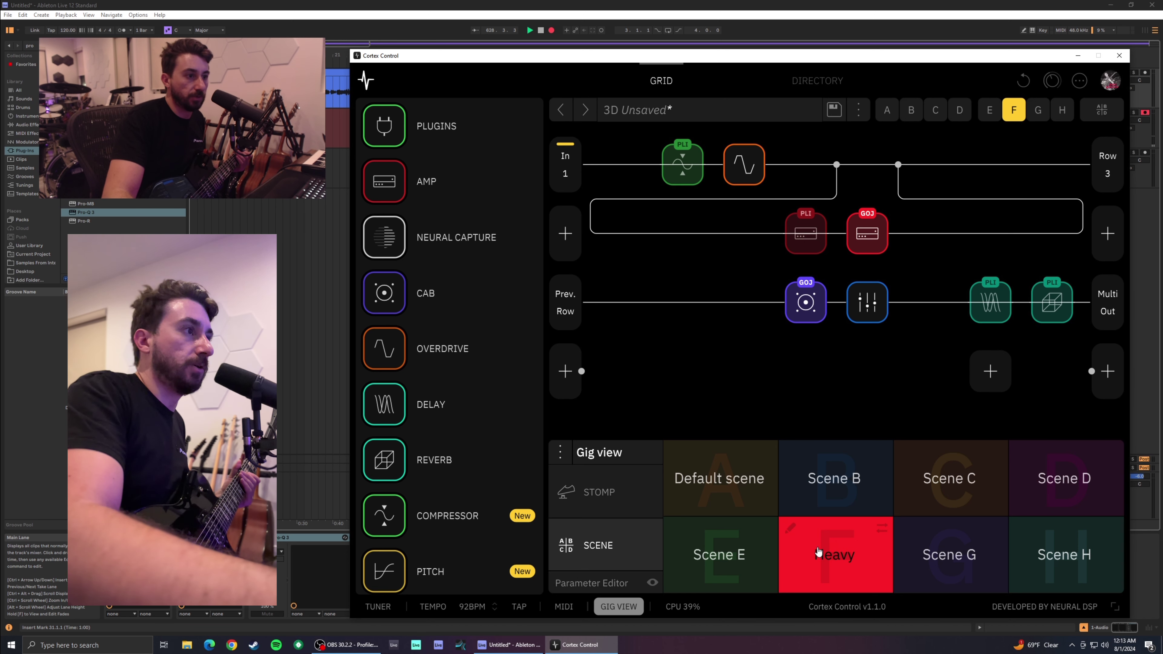
- Assign the Plini Clean amp block to scenes
{"action": "mouse_move", "coordinate": [845, 238]}
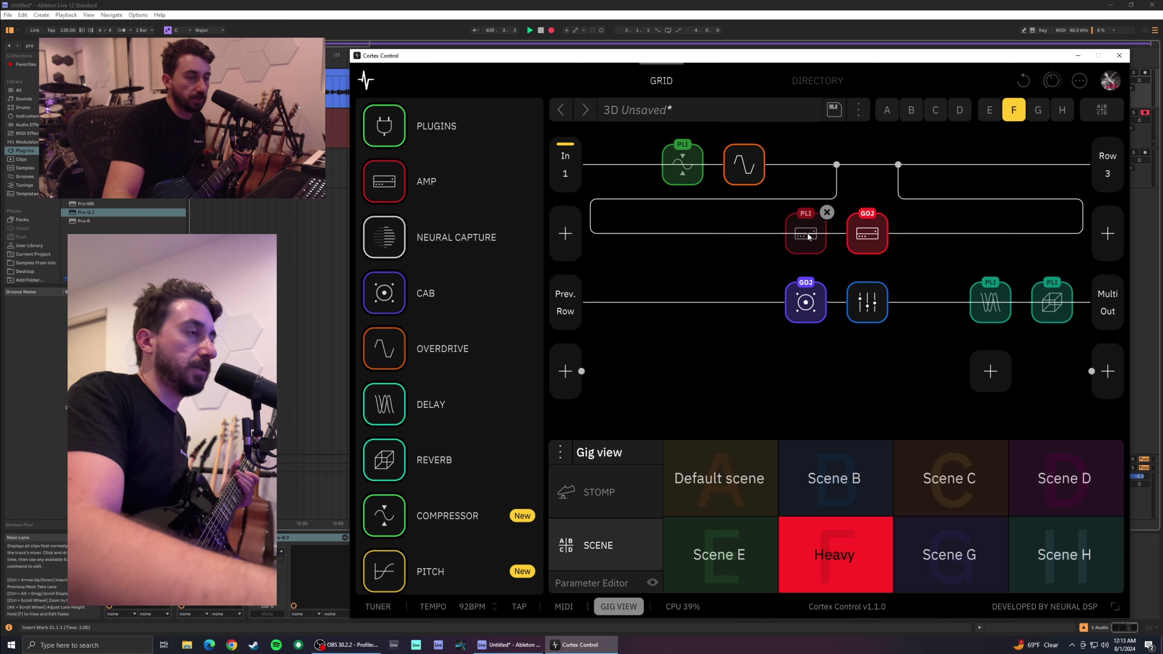
{"action": "left_click", "coordinate": [822, 242]}
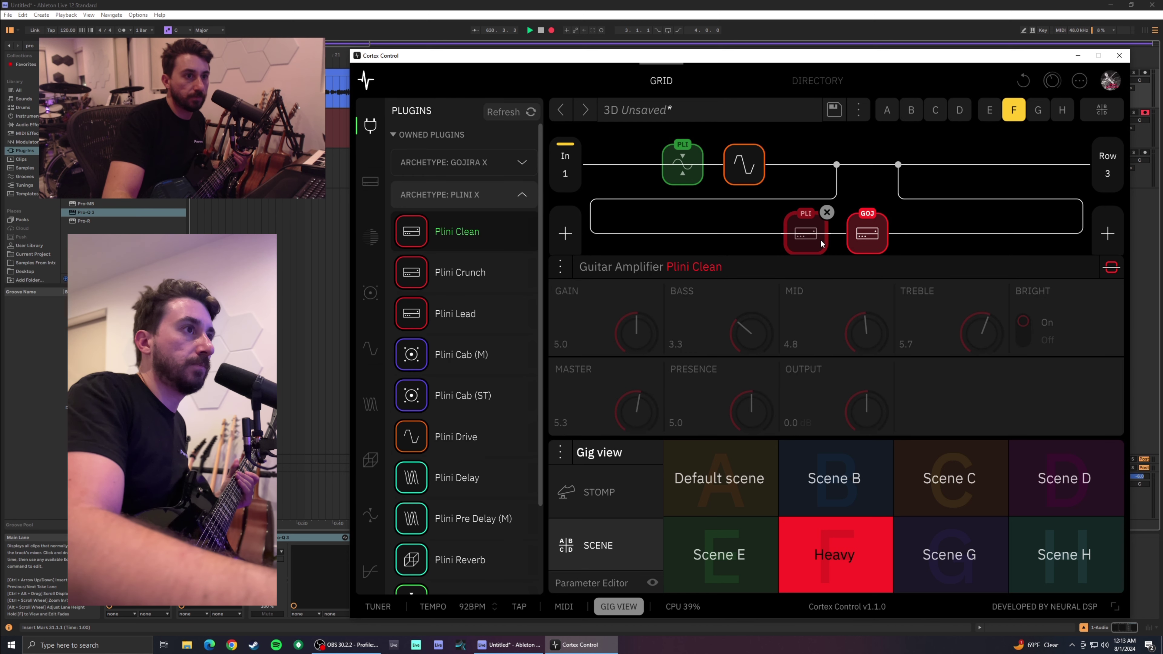
{"action": "left_click", "coordinate": [1110, 271]}
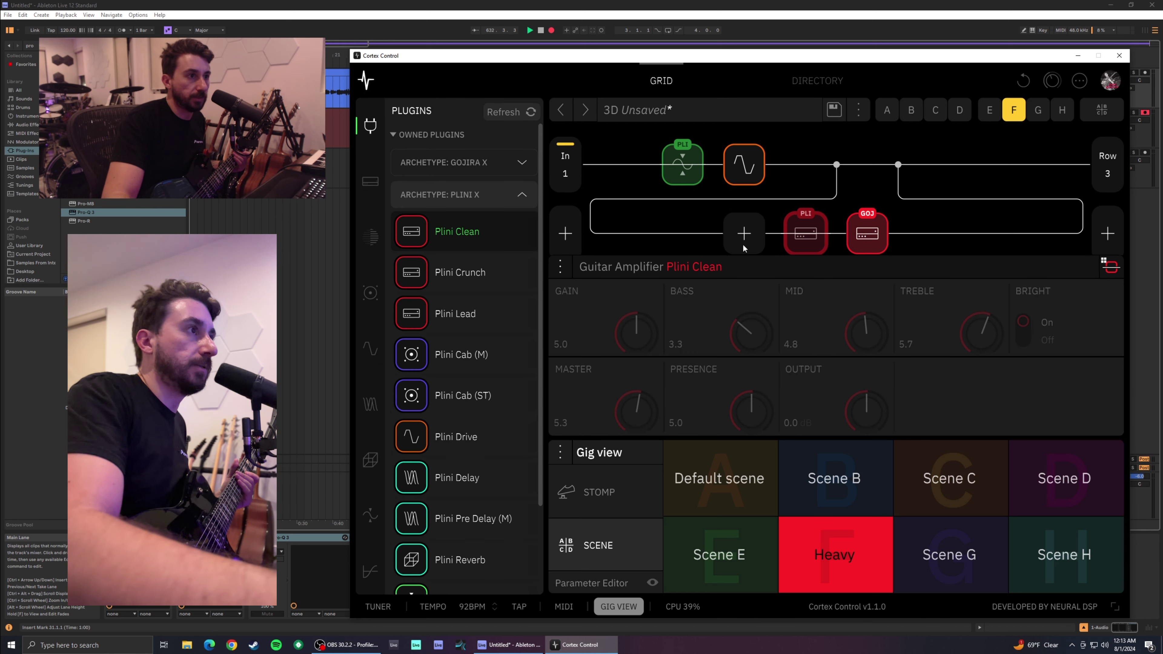
- Rename scene E to 'Pure Clean'
{"action": "mouse_move", "coordinate": [739, 559]}
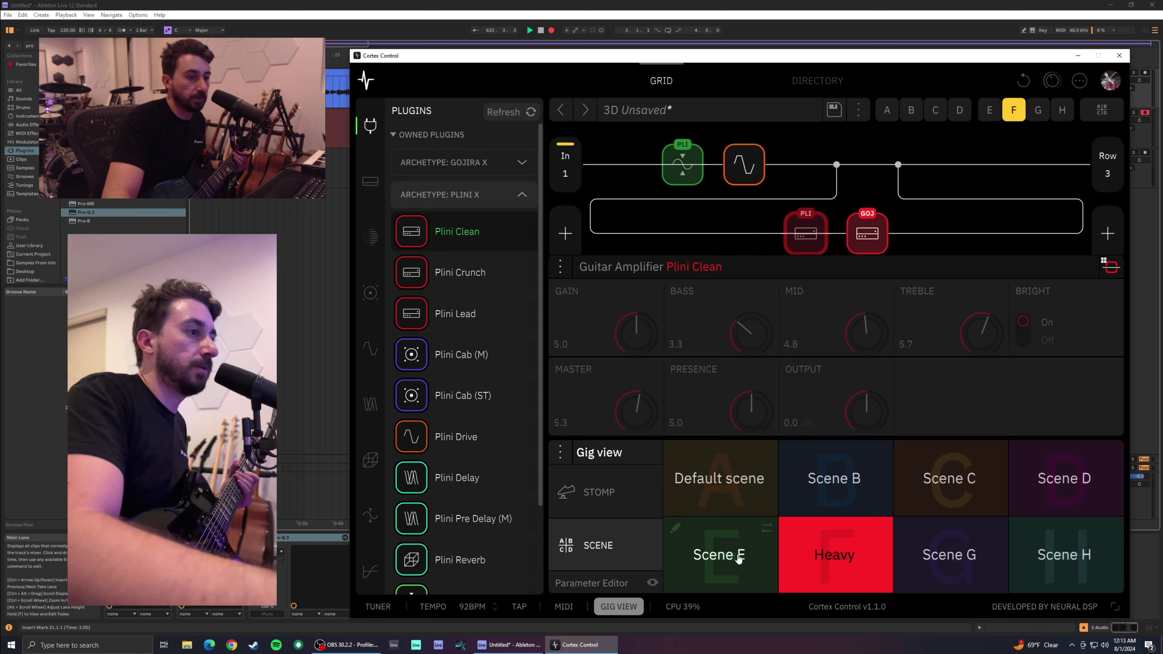
{"action": "left_click", "coordinate": [751, 558]}
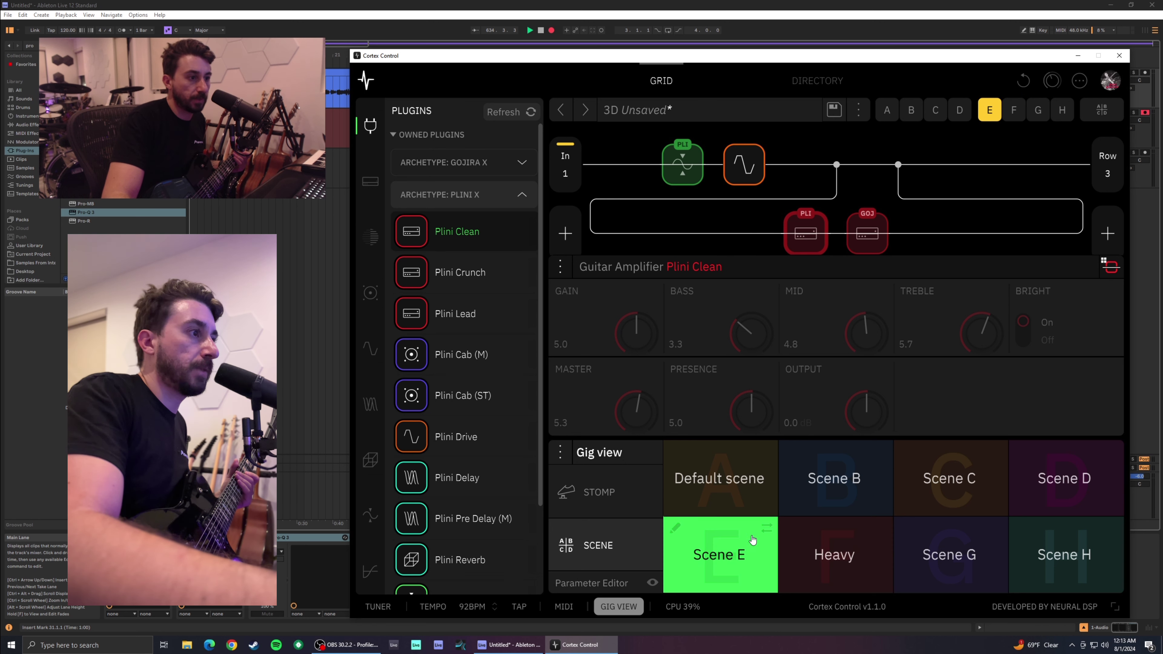
{"action": "left_click", "coordinate": [676, 528]}
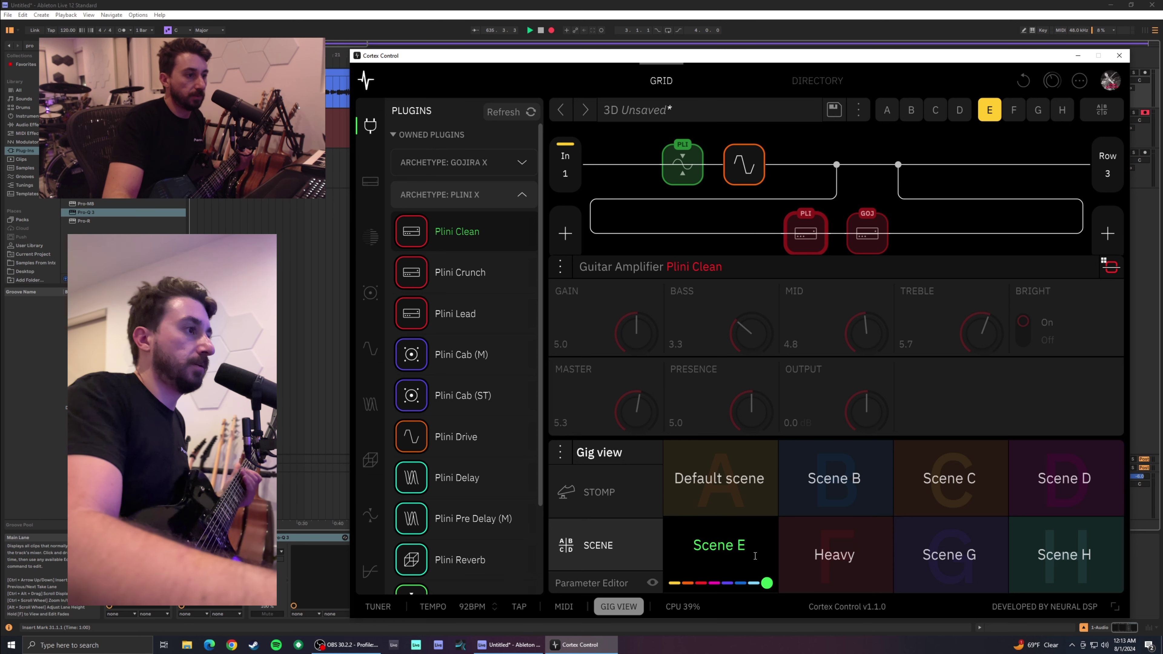
{"action": "key", "text": "BackSpace"}
{"action": "key", "text": "BackSpace"}
{"action": "key", "text": "BackSpace"}
{"action": "key", "text": "BackSpace"}
{"action": "key", "text": "BackSpace"}
{"action": "key", "text": "BackSpace"}
{"action": "key", "text": "BackSpace"}
{"action": "type", "text": "Clean"}
{"action": "key", "text": "BackSpace"}
{"action": "key", "text": "BackSpace"}
{"action": "key", "text": "BackSpace"}
{"action": "key", "text": "BackSpace"}
{"action": "key", "text": "BackSpace"}
{"action": "type", "text": "Pure H"}
{"action": "key", "text": "BackSpace"}
{"action": "type", "text": "Clean"}
{"action": "left_click", "coordinate": [808, 531]}
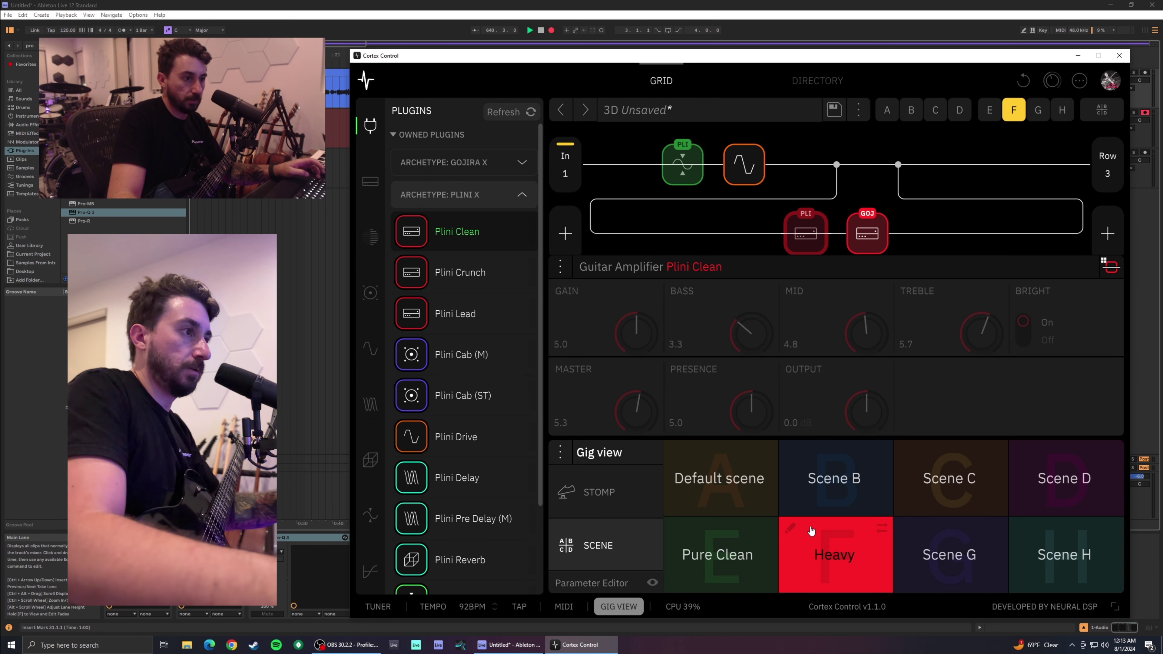
- Rename the Heavy scene F to 'Pure Heavy', then make Pure Clean active
{"action": "left_click", "coordinate": [792, 524]}
{"action": "left_click", "coordinate": [818, 545]}
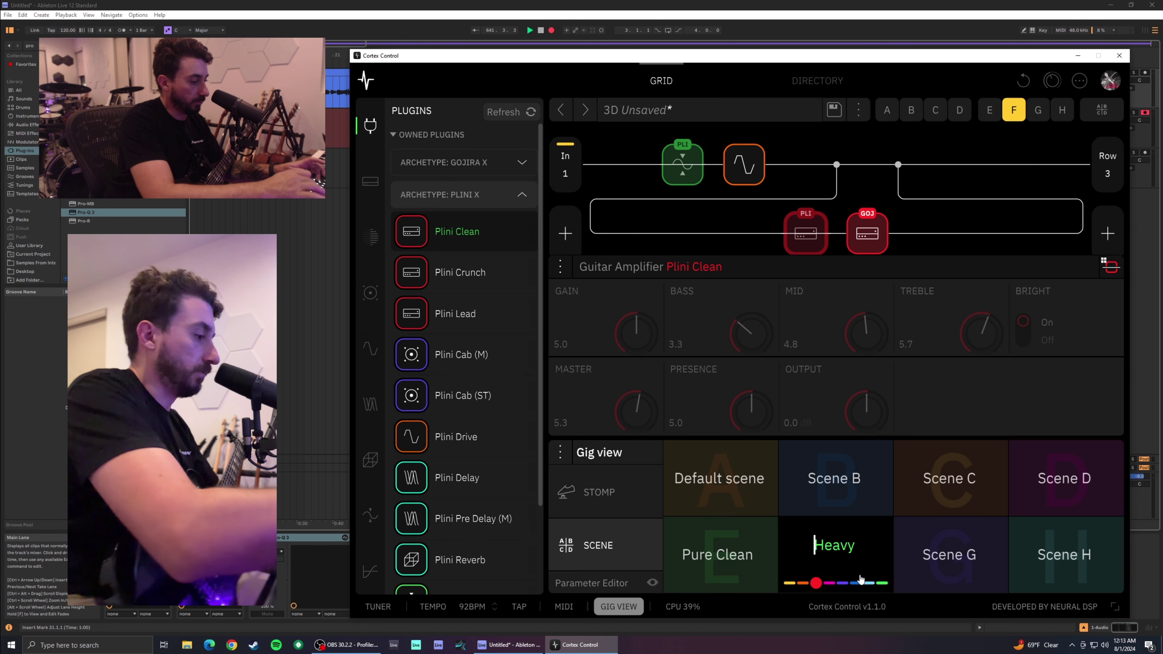
{"action": "type", "text": "Pure"}
{"action": "key", "text": "Return"}
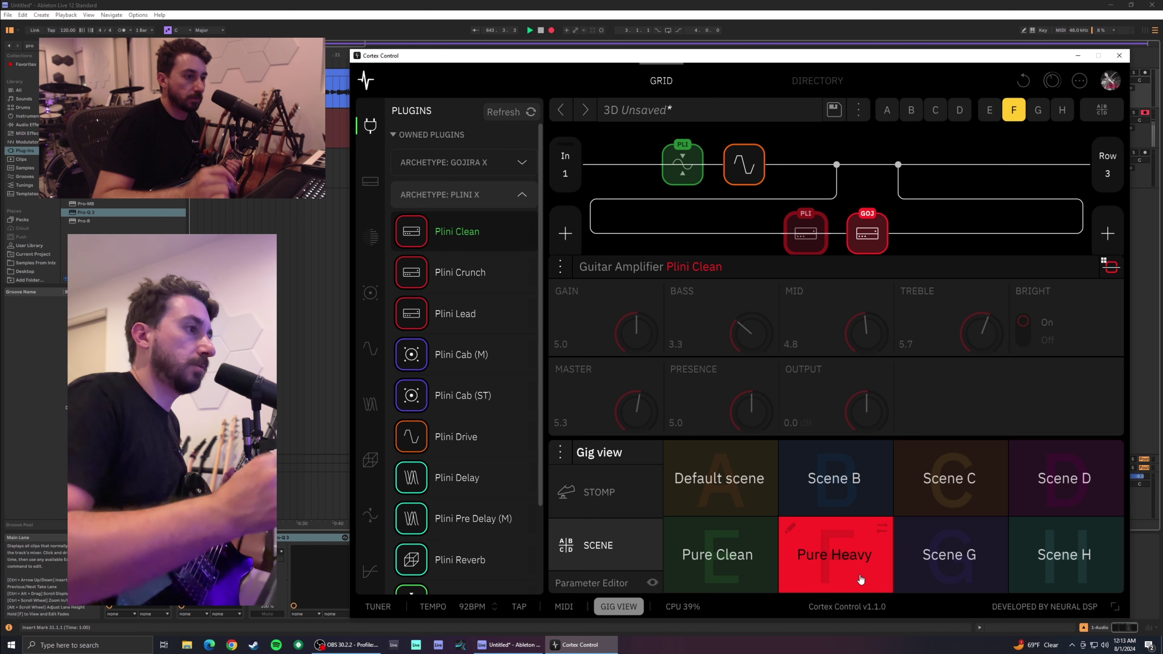
{"action": "left_click", "coordinate": [739, 568]}
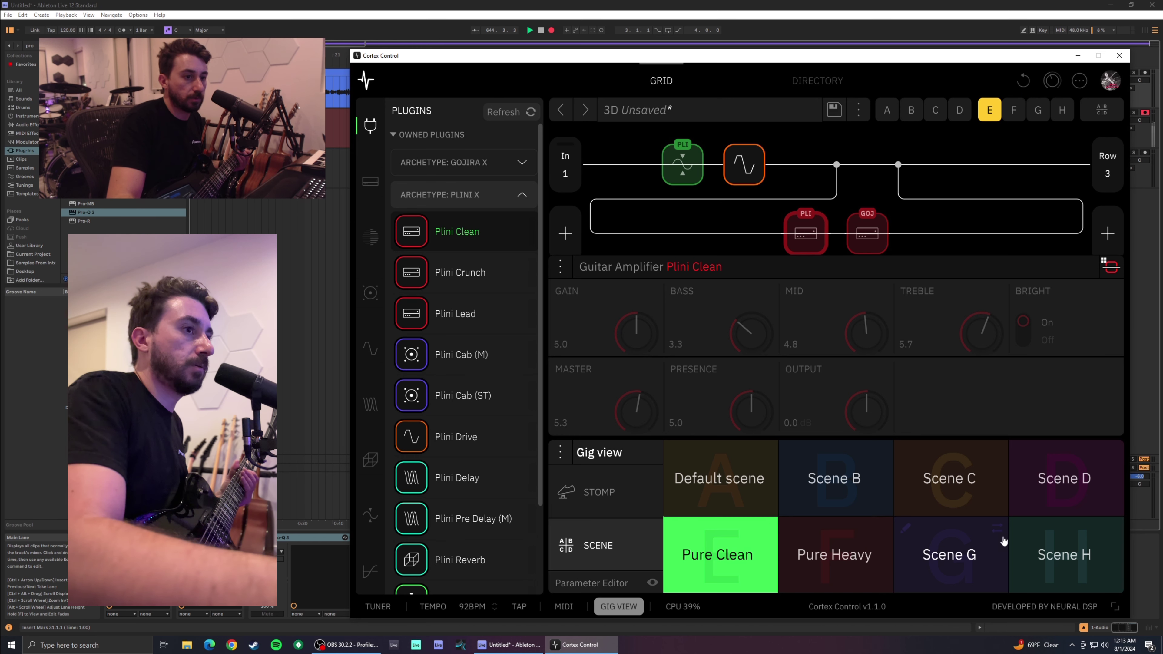
- Bypass the Green 808 drive in the Pure Clean scene and close gig view
{"action": "mouse_move", "coordinate": [1024, 247]}
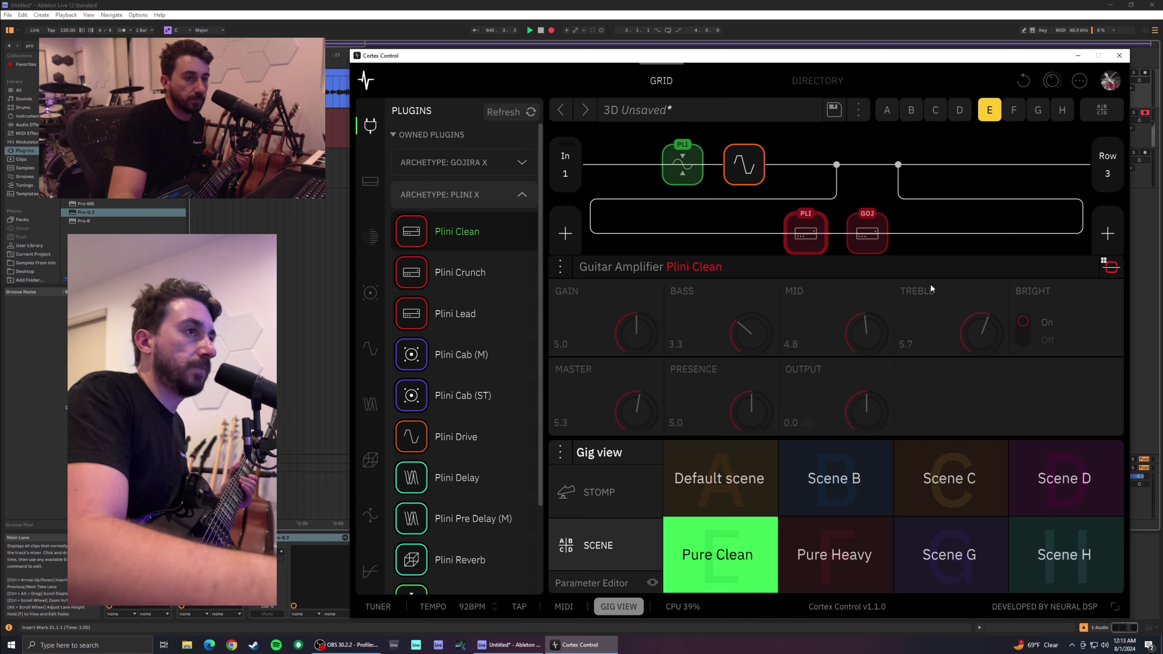
{"action": "left_click", "coordinate": [685, 171]}
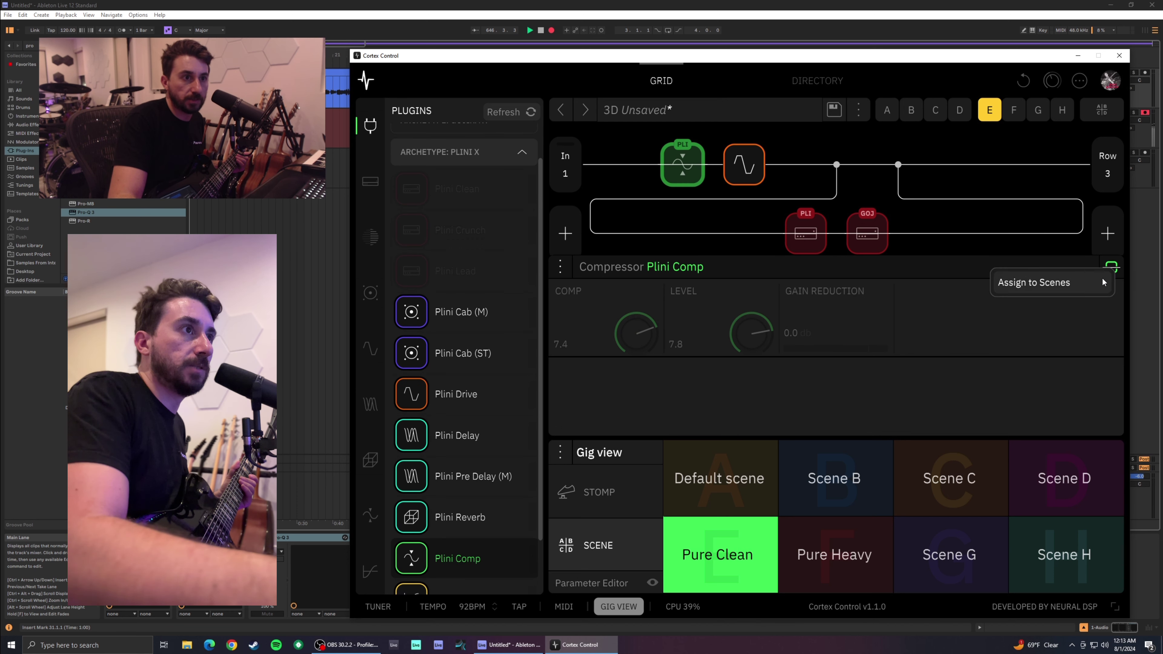
{"action": "right_click", "coordinate": [757, 170]}
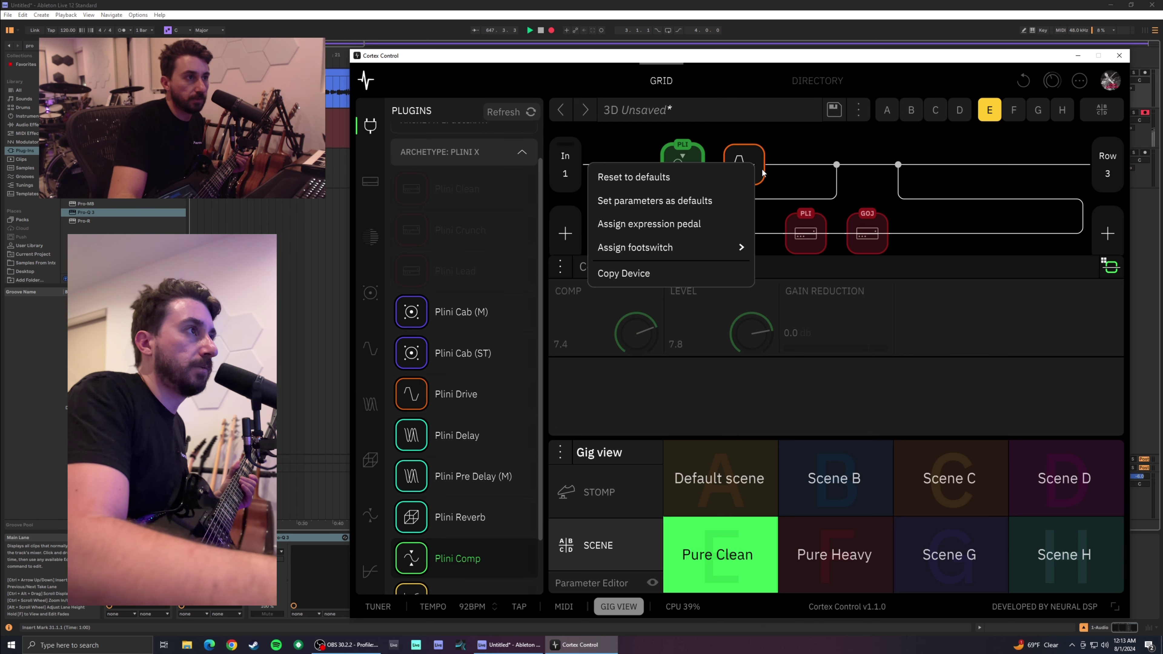
{"action": "left_click", "coordinate": [763, 173]}
{"action": "left_click", "coordinate": [758, 171]}
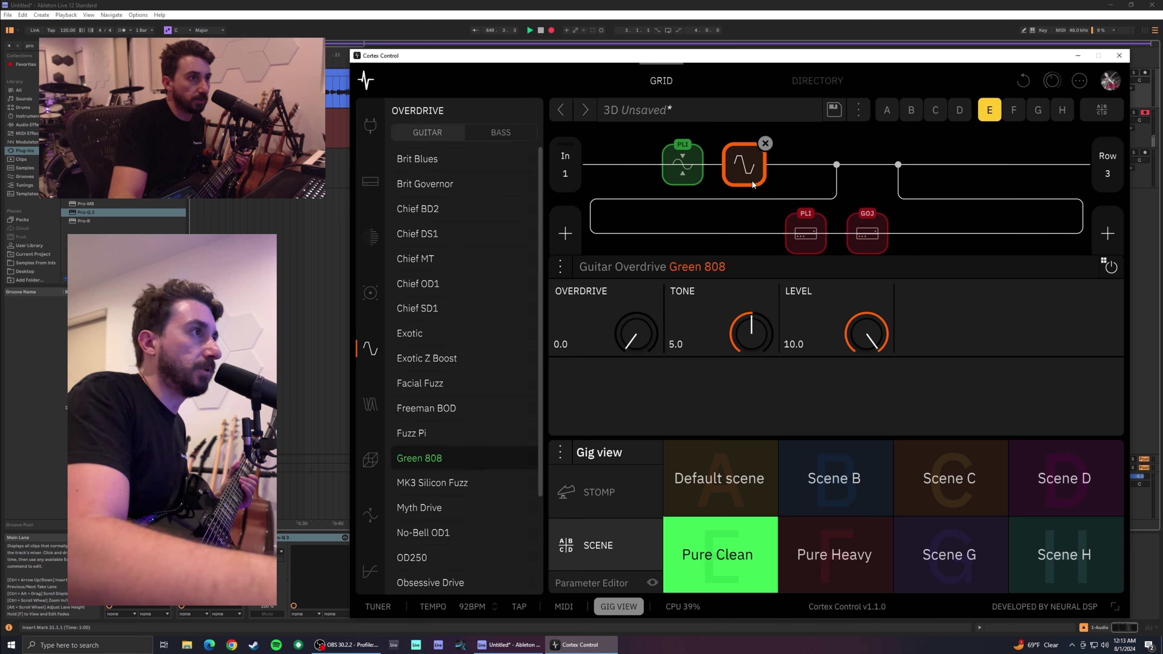
{"action": "left_click", "coordinate": [753, 179]}
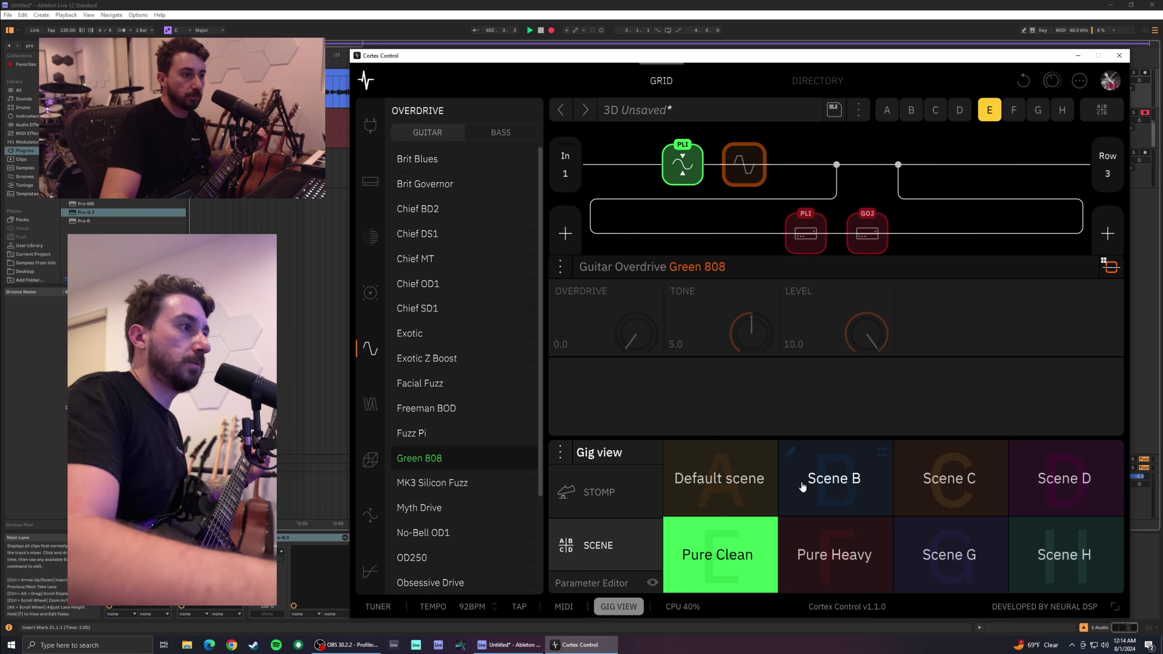
{"action": "left_click", "coordinate": [618, 606]}
{"action": "mouse_move", "coordinate": [1057, 303]}
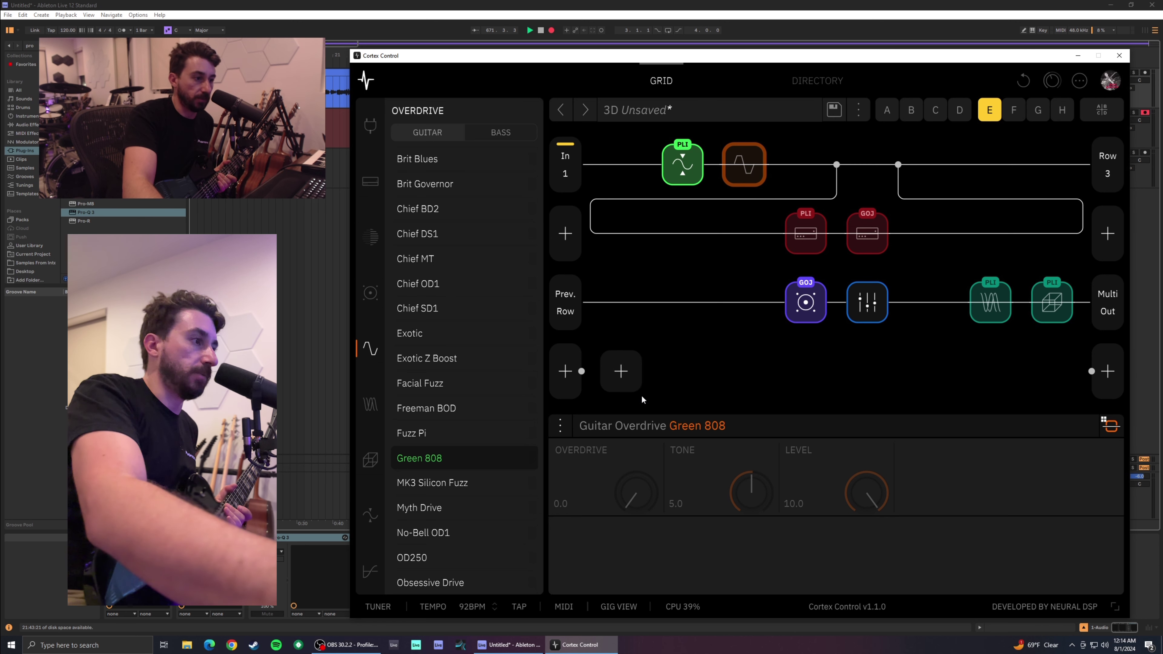
- Copy the Pure Clean scene into slot G and Pure Heavy into slot H
{"action": "left_click", "coordinate": [619, 611]}
{"action": "mouse_move", "coordinate": [761, 559]}
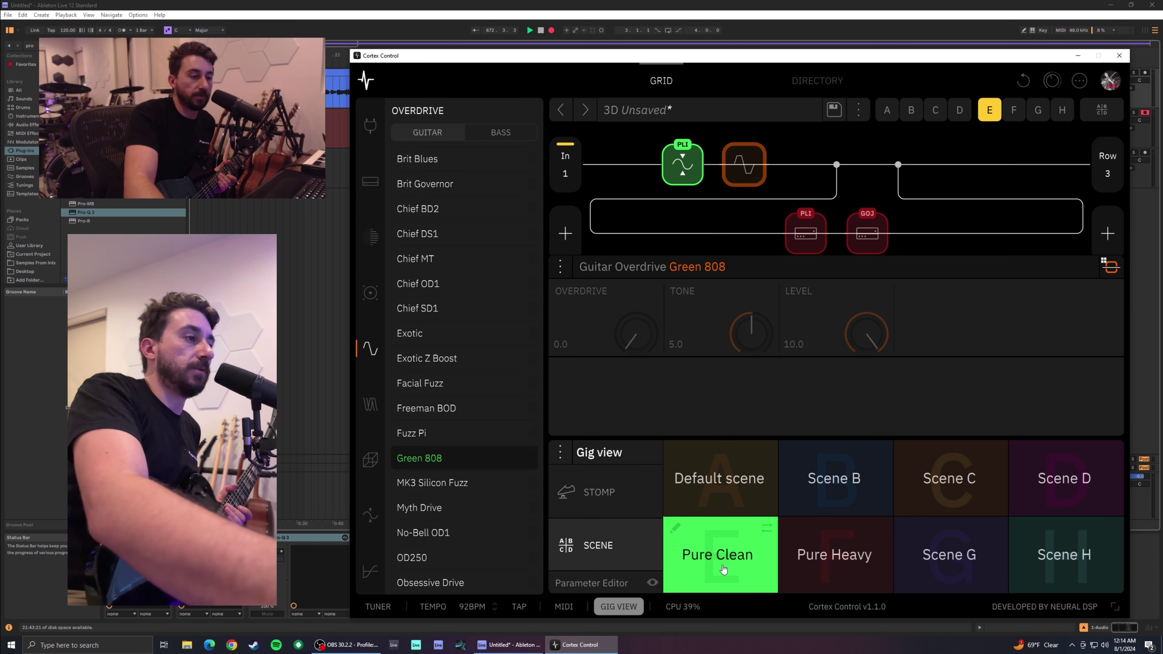
{"action": "left_click_drag", "start_coordinate": [724, 569], "coordinate": [957, 558]}
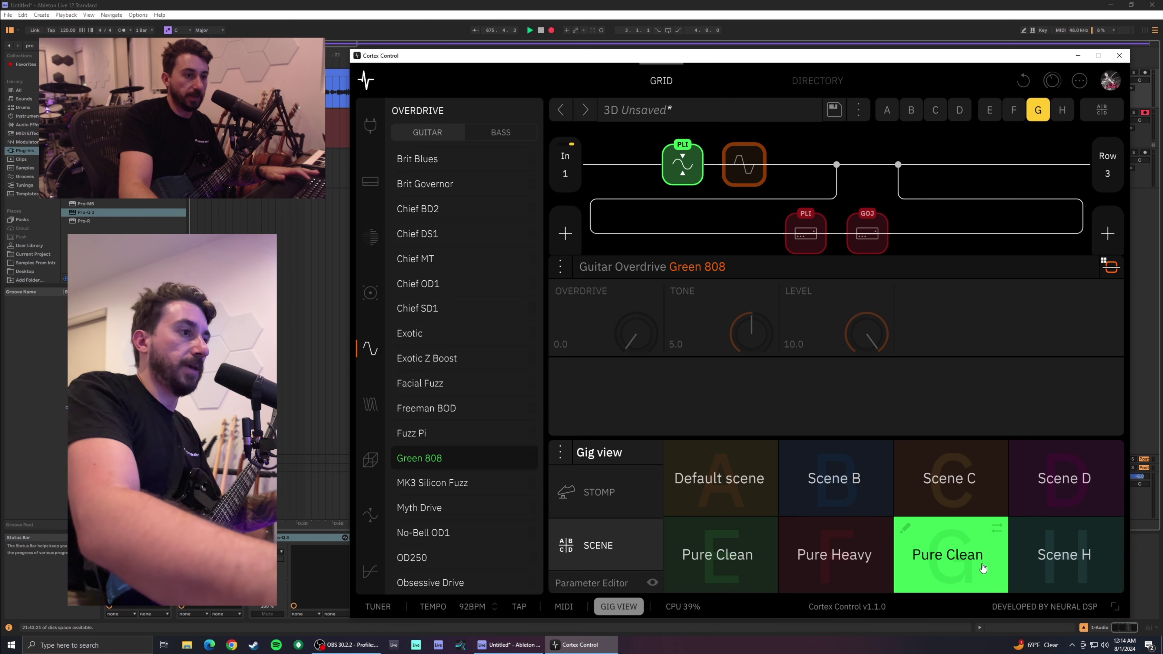
{"action": "left_click", "coordinate": [825, 557]}
{"action": "left_click_drag", "start_coordinate": [842, 559], "coordinate": [1062, 557]}
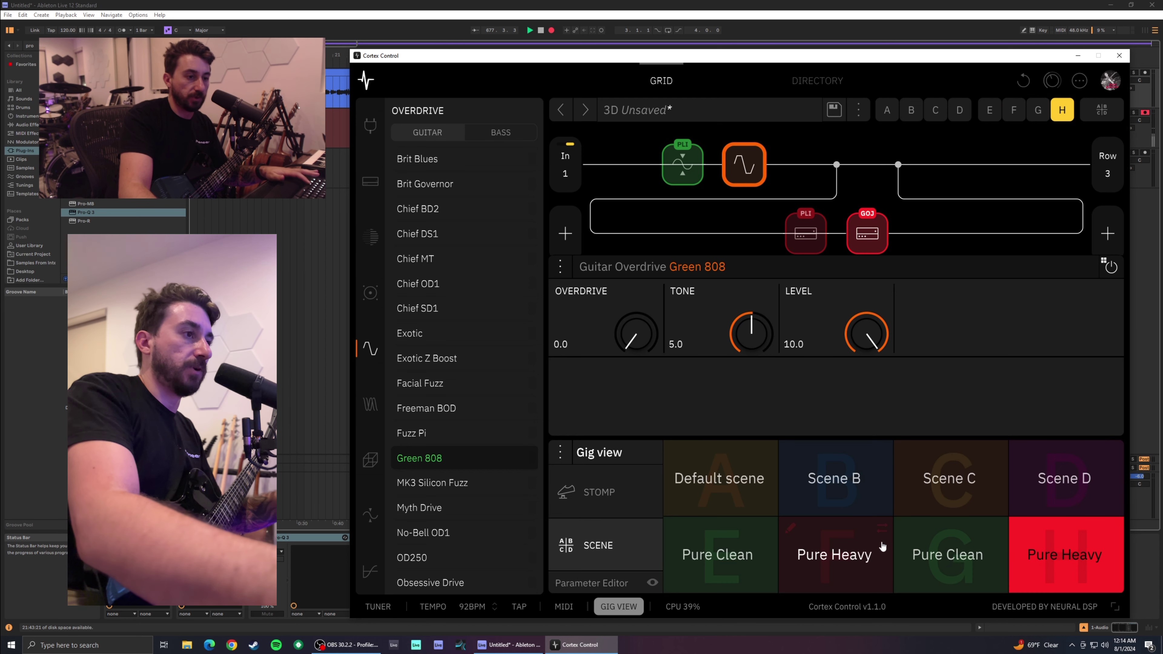
- Rename scene G to 'Clean DlyVerb'
{"action": "left_click", "coordinate": [993, 543]}
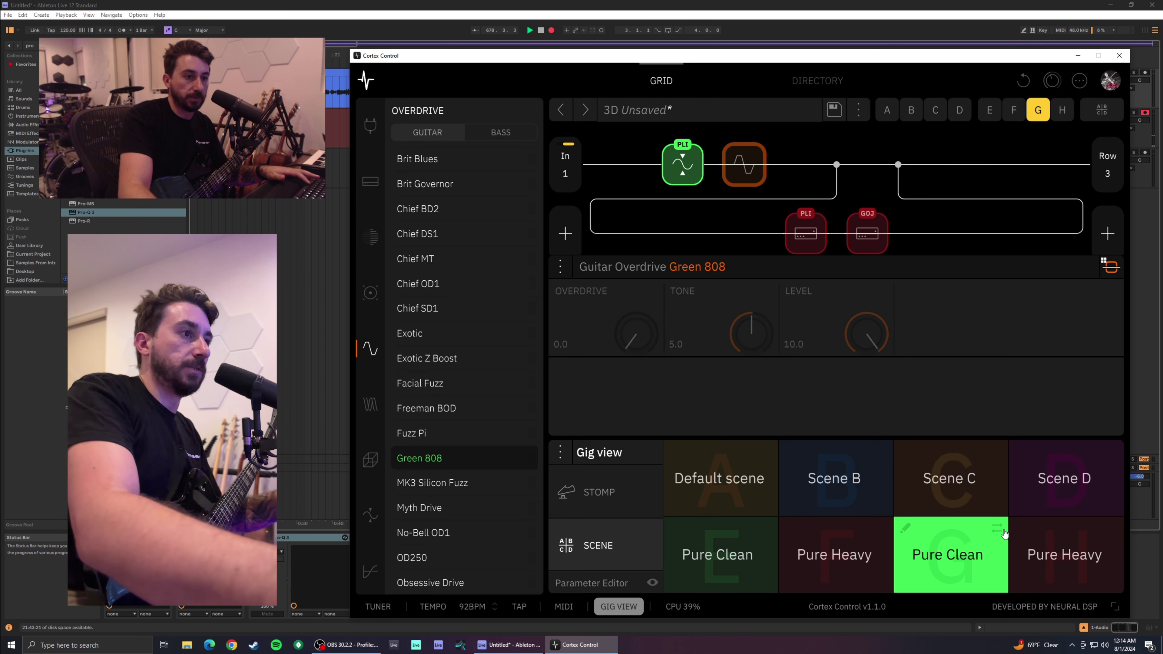
{"action": "left_click", "coordinate": [905, 529]}
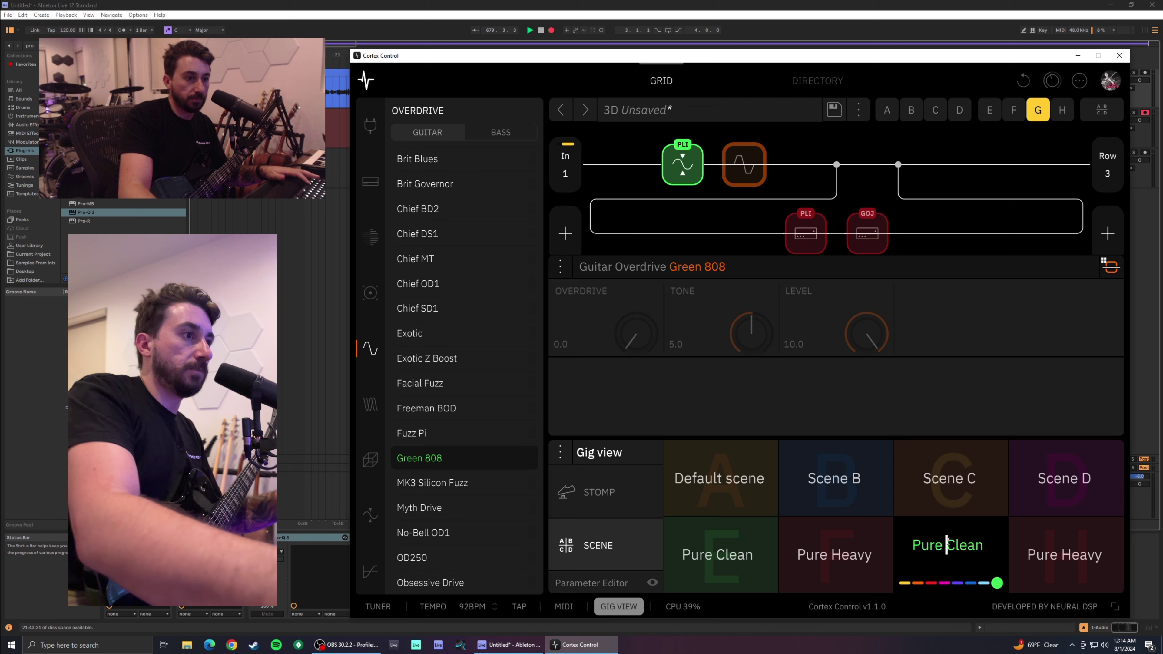
{"action": "key", "text": "shift+Home"}
{"action": "key", "text": "BackSpace"}
{"action": "left_click", "coordinate": [971, 546]}
{"action": "type", "text": "DI"}
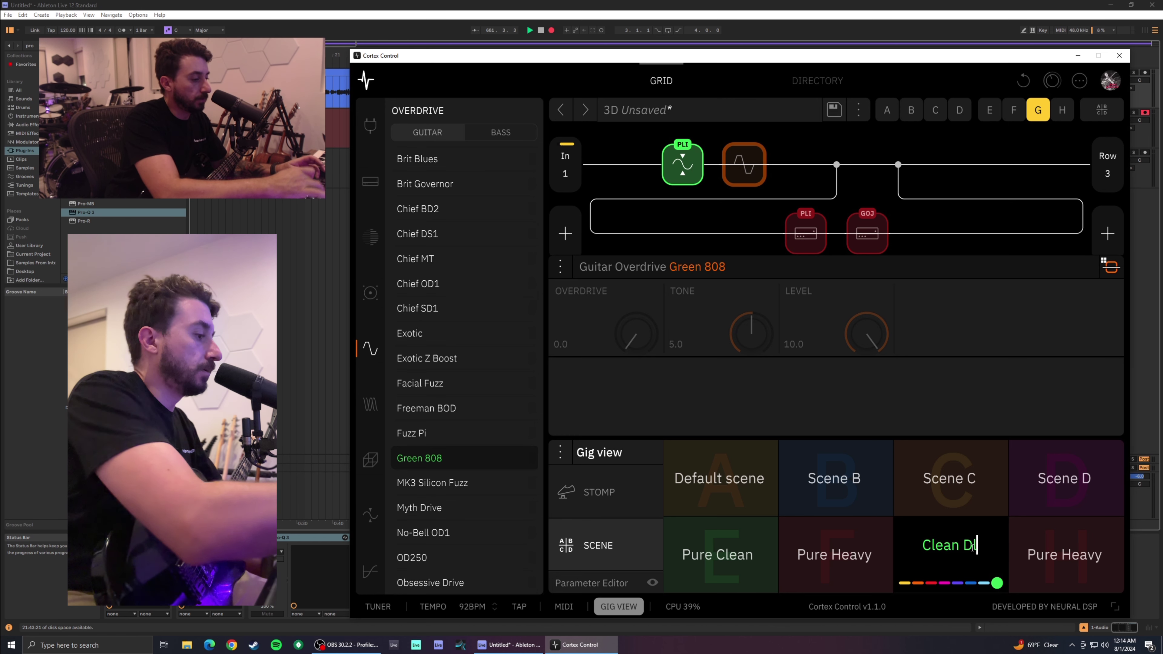
{"action": "type", "text": "yVrb"}
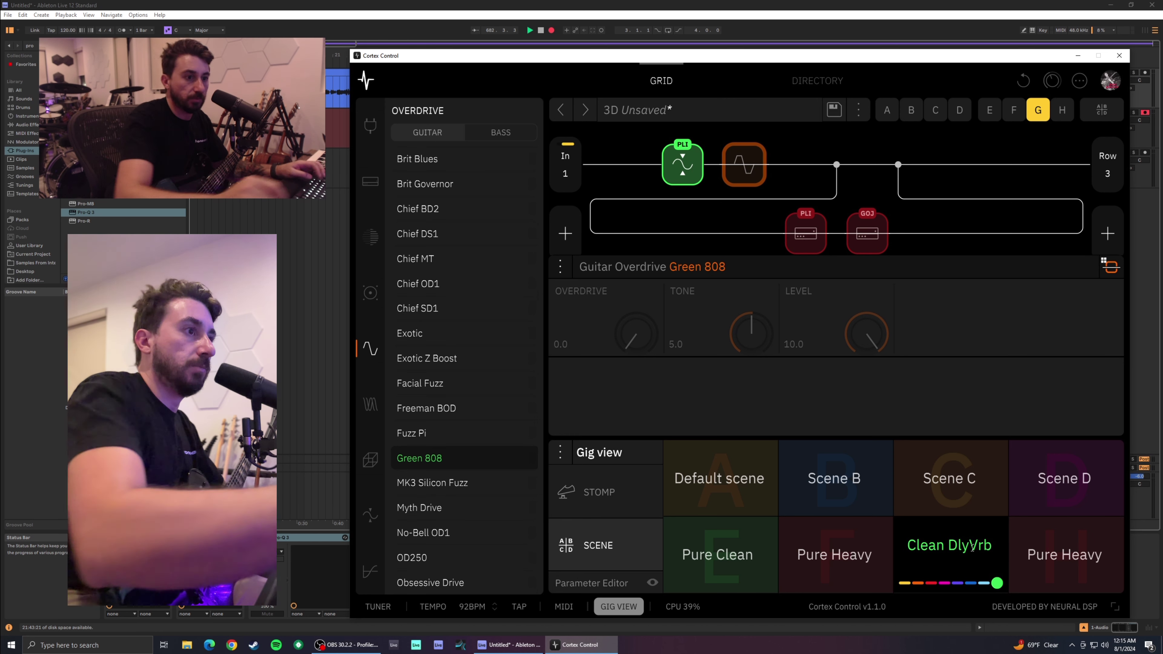
{"action": "key", "text": "BackSpace"}
{"action": "key", "text": "BackSpace"}
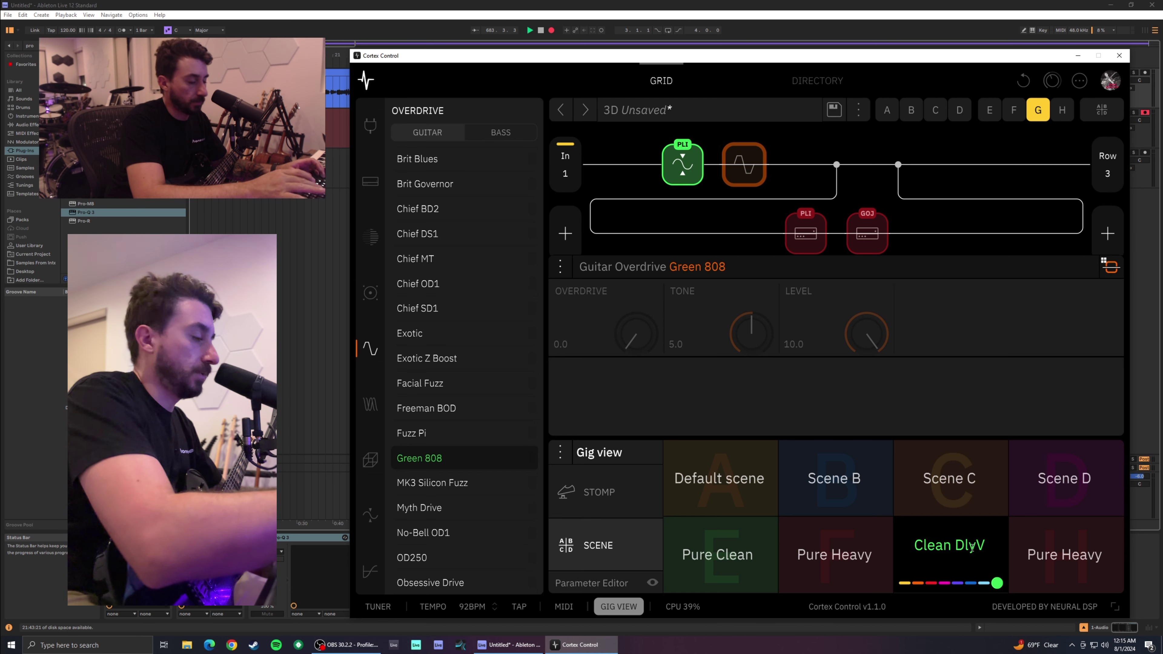
{"action": "type", "text": "erb"}
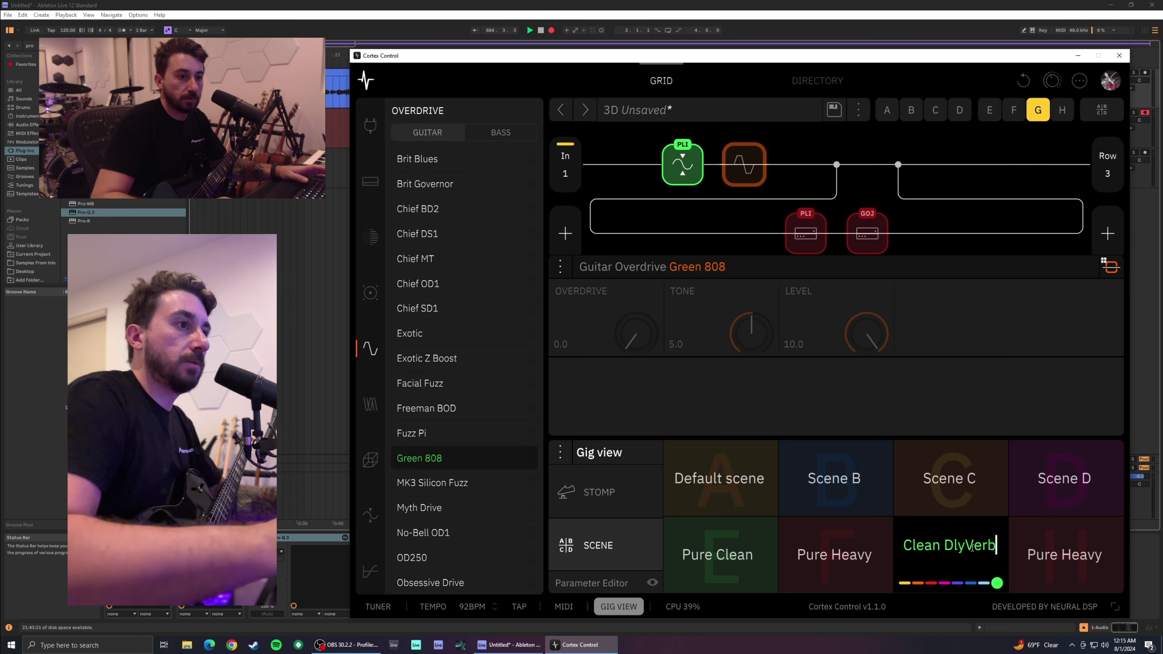
{"action": "key", "text": "Return"}
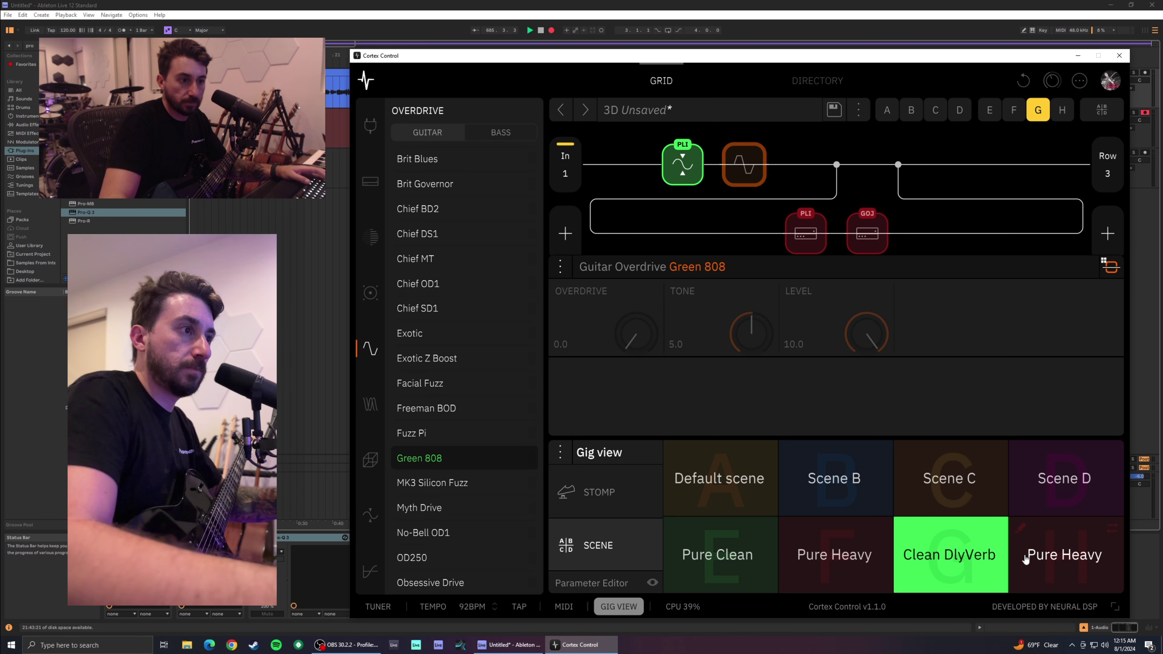
- Rename scene H to 'Lead DlyVerb', then activate Clean DlyVerb and close gig view
{"action": "left_click", "coordinate": [1088, 560]}
{"action": "left_click", "coordinate": [1022, 529]}
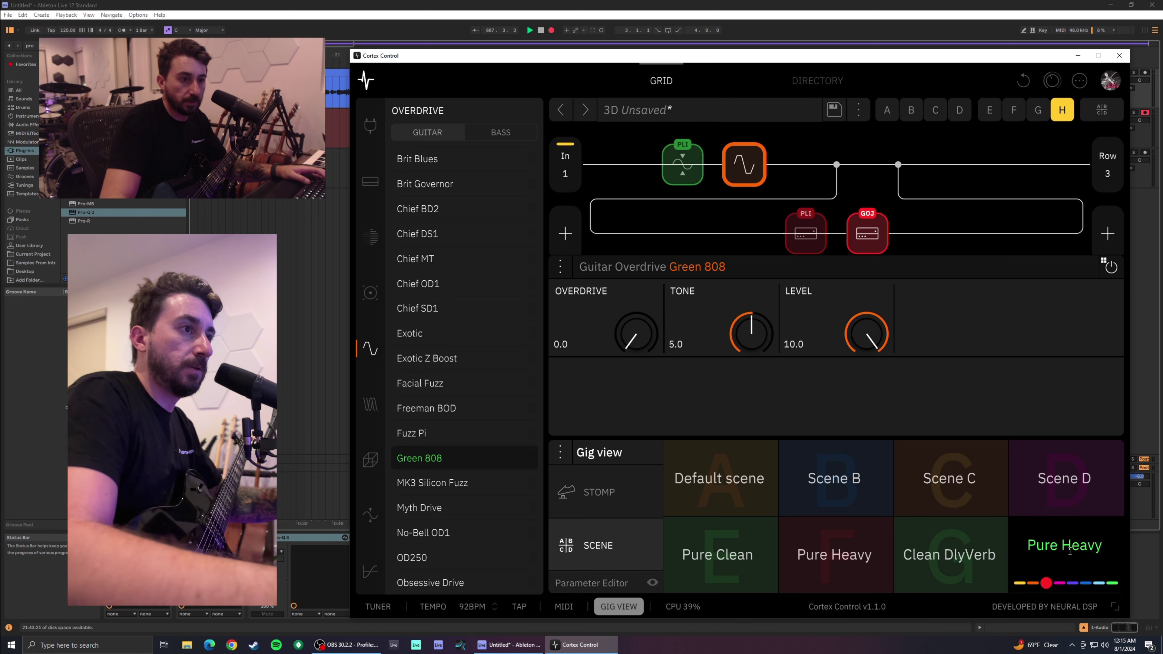
{"action": "left_click_drag", "start_coordinate": [1101, 546], "coordinate": [1024, 545]}
{"action": "left_click", "coordinate": [1045, 546]}
{"action": "type", "text": "Le"}
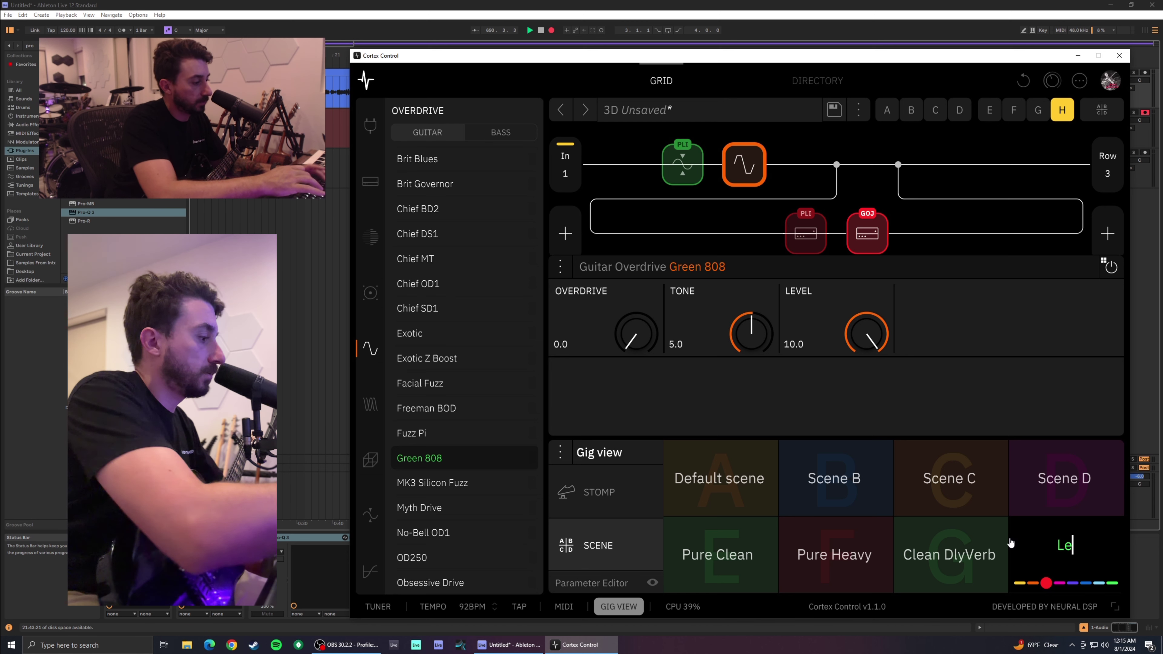
{"action": "type", "text": "ad DlyVerb"}
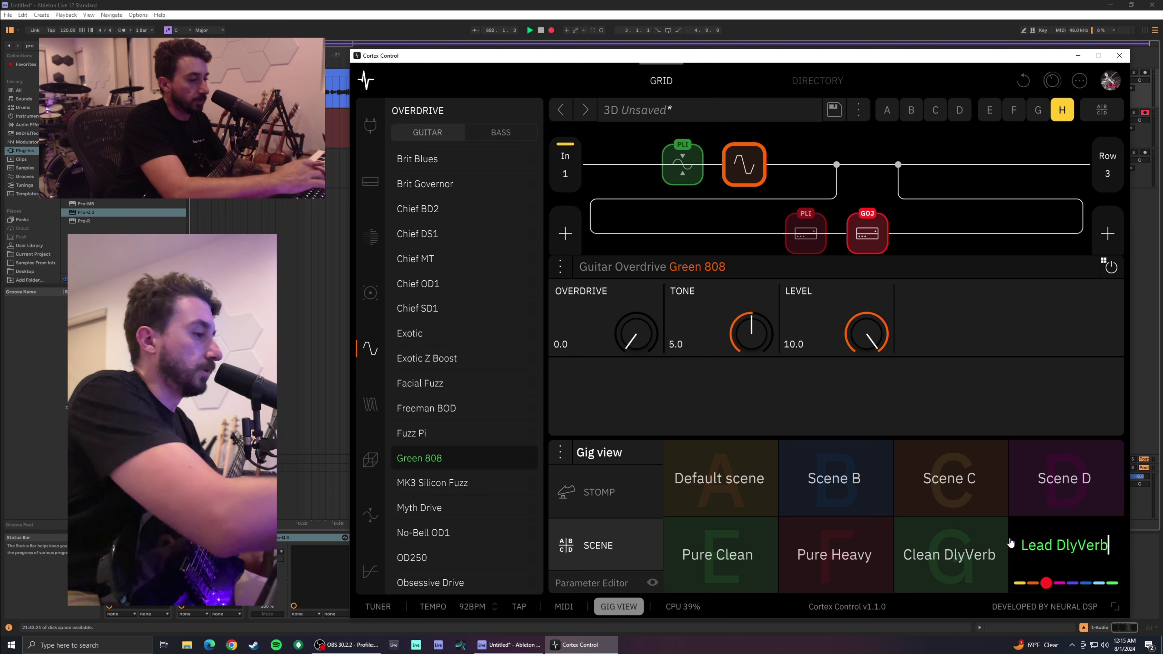
{"action": "key", "text": "Return"}
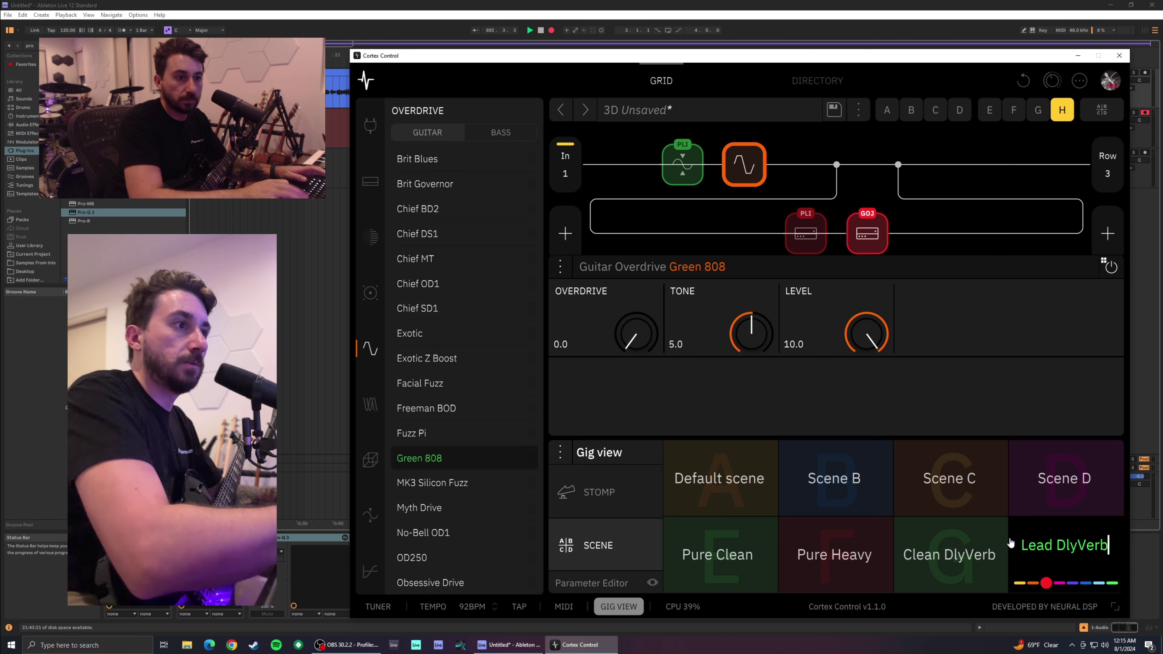
{"action": "left_click", "coordinate": [1001, 537]}
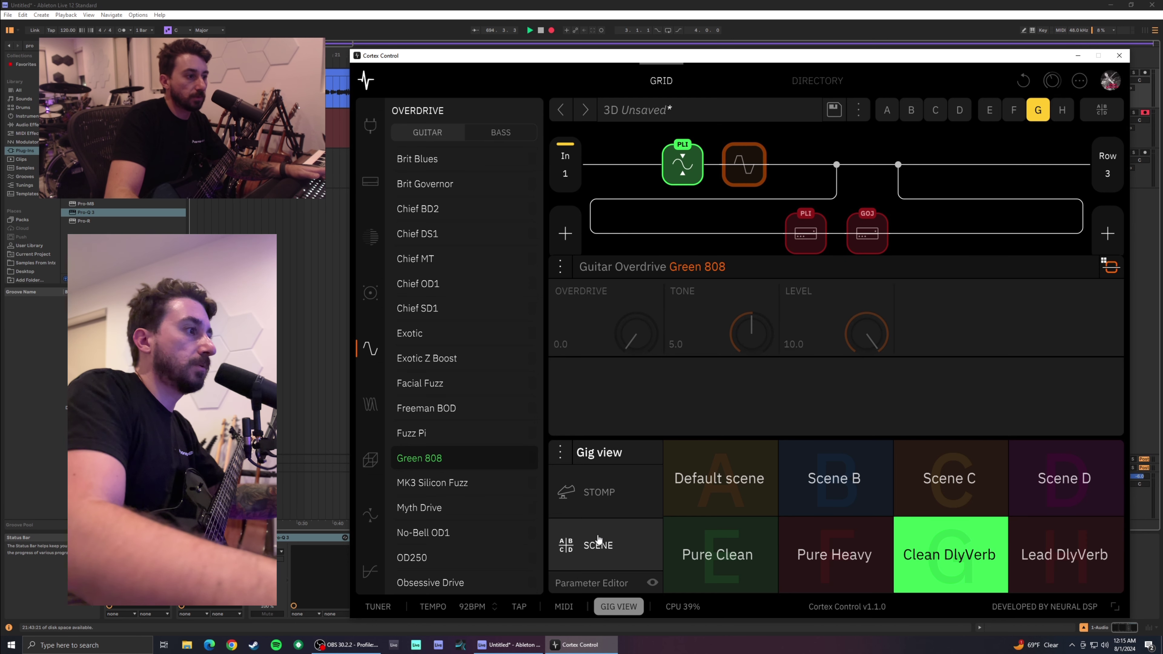
{"action": "left_click", "coordinate": [619, 607]}
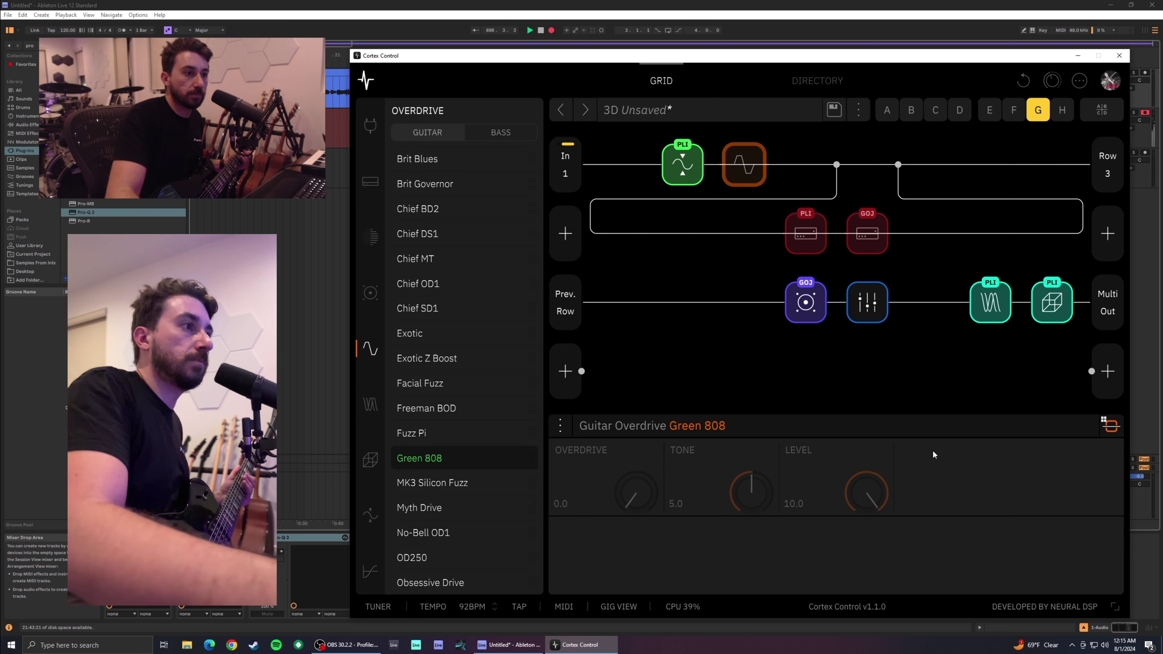
- Set Plini Delay Mix and Feedback to 38.3%, Tape Mod 63%, Tape Sat 36%
{"action": "left_click", "coordinate": [988, 317]}
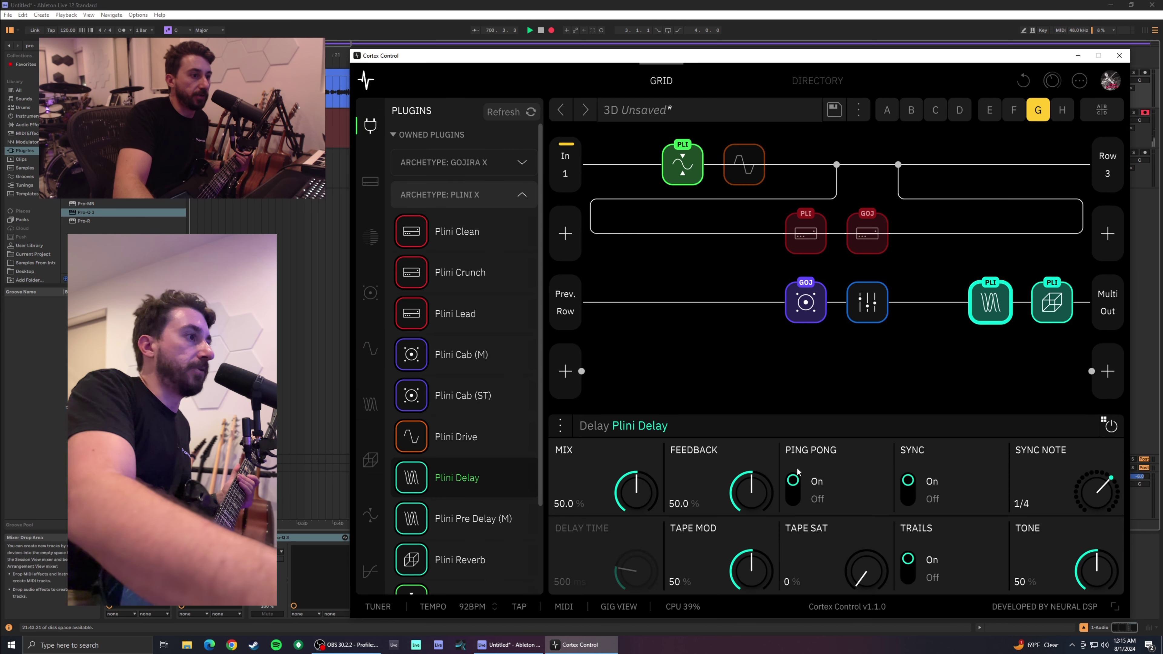
{"action": "left_click_drag", "start_coordinate": [753, 497], "coordinate": [735, 518]}
{"action": "left_click_drag", "start_coordinate": [642, 506], "coordinate": [649, 533]}
{"action": "left_click_drag", "start_coordinate": [755, 586], "coordinate": [760, 567]}
{"action": "mouse_move", "coordinate": [853, 586]}
{"action": "left_mouse_down"}
{"action": "mouse_move", "coordinate": [863, 544]}
{"action": "mouse_move", "coordinate": [863, 585]}
{"action": "left_mouse_up"}
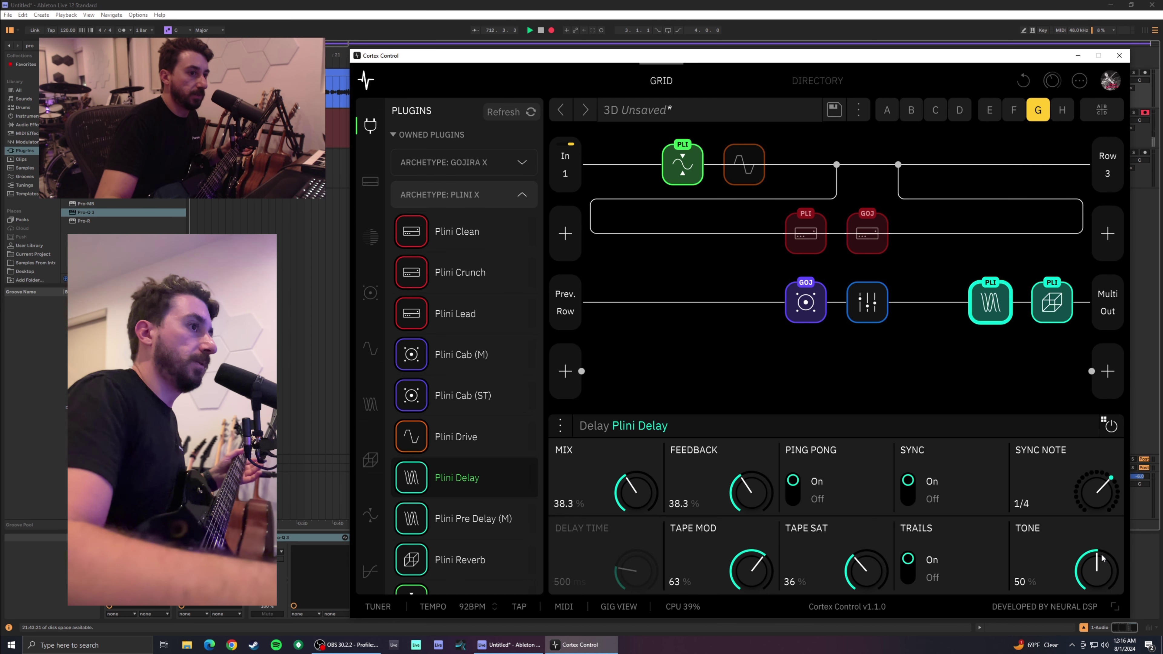
- Set Plini Reverb High Pass 213 Hz, Low Pass 9197 Hz, Decay 12.02 s, Mix 32.4%
{"action": "left_click", "coordinate": [1056, 296]}
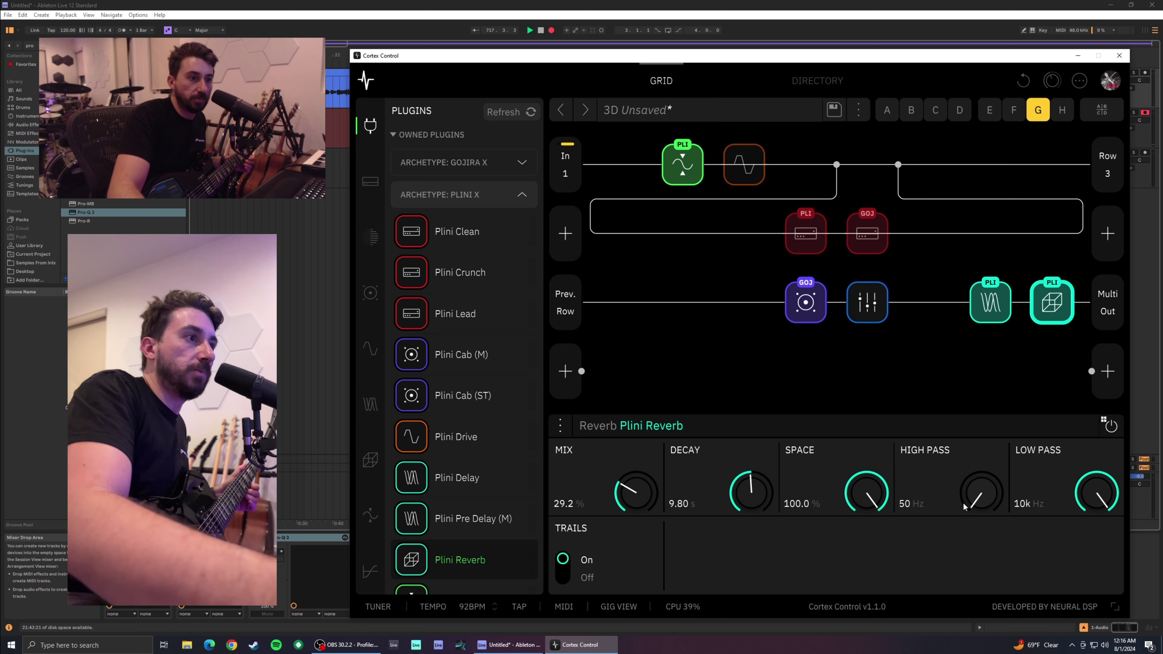
{"action": "left_click_drag", "start_coordinate": [963, 501], "coordinate": [986, 448]}
{"action": "left_click_drag", "start_coordinate": [1073, 484], "coordinate": [1096, 512]}
{"action": "mouse_move", "coordinate": [856, 397]}
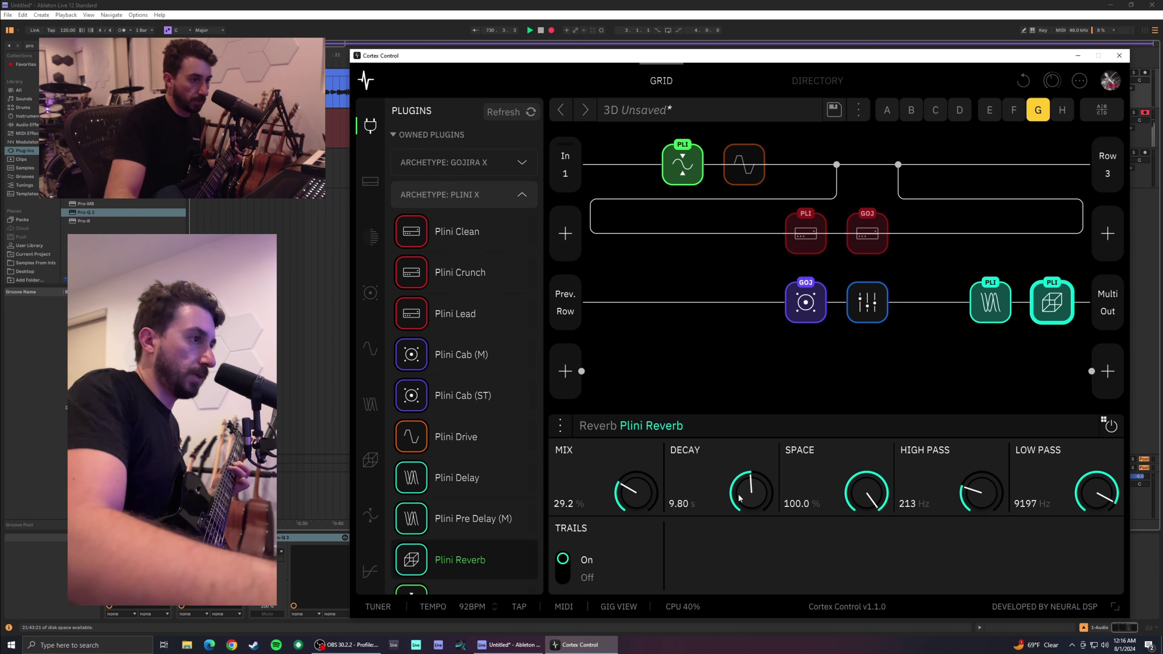
{"action": "left_click_drag", "start_coordinate": [730, 492], "coordinate": [655, 495]}
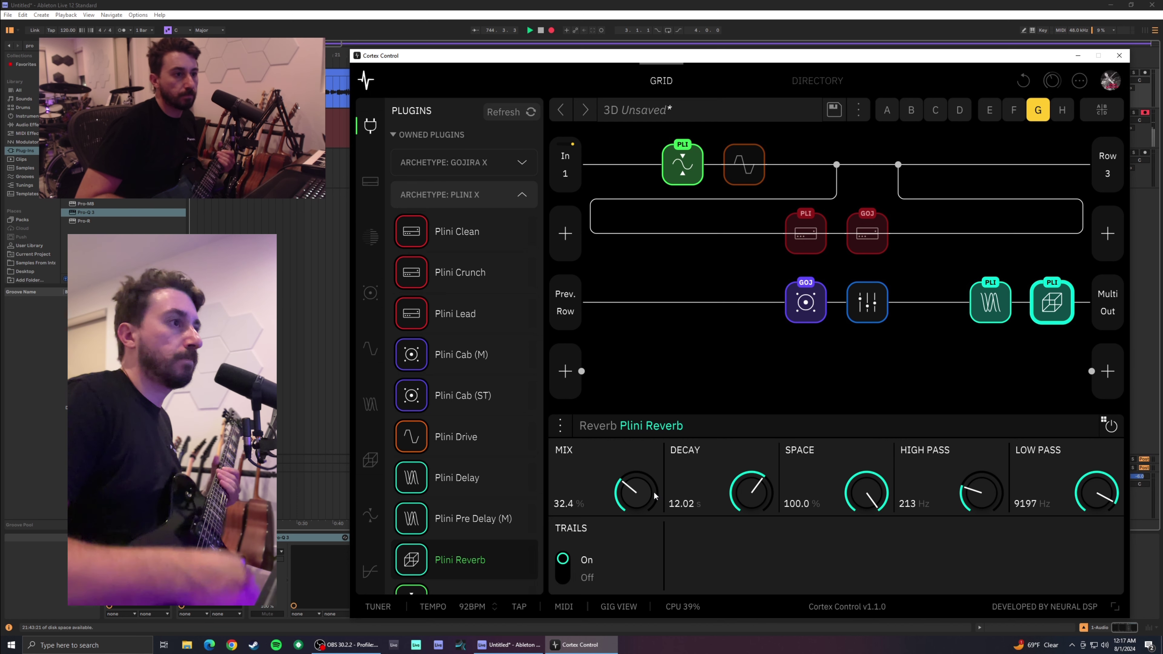
- Add a Gojira RST amp after Gojira HOT on row 2 and show the scene grid
{"action": "left_click", "coordinate": [971, 381]}
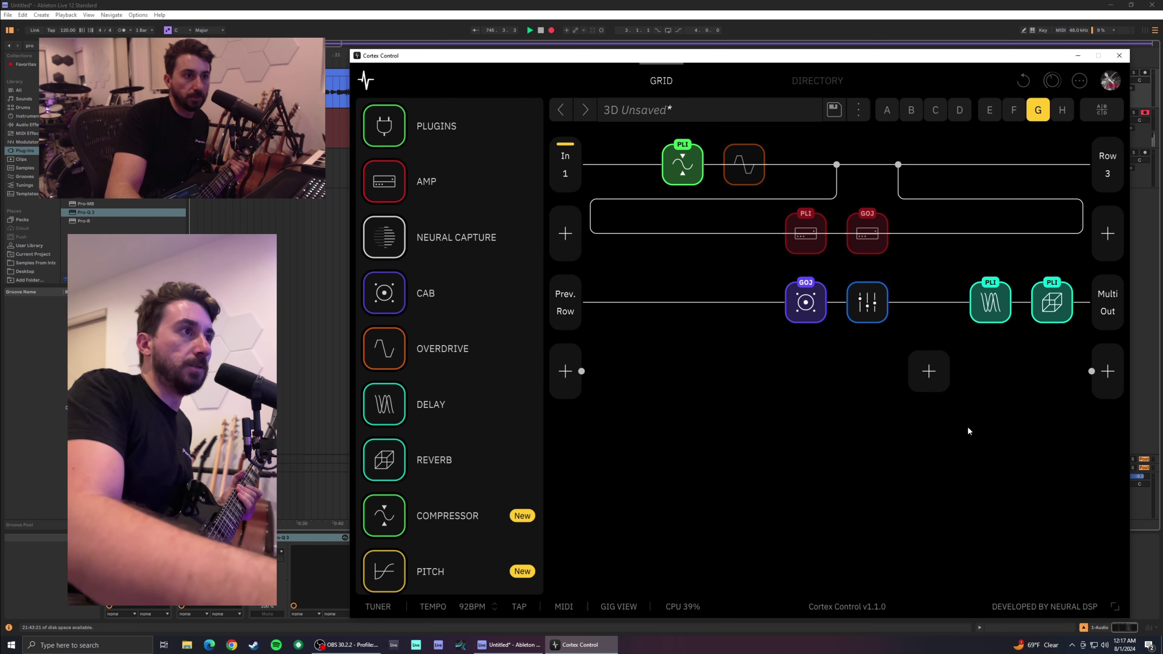
{"action": "mouse_move", "coordinate": [887, 240]}
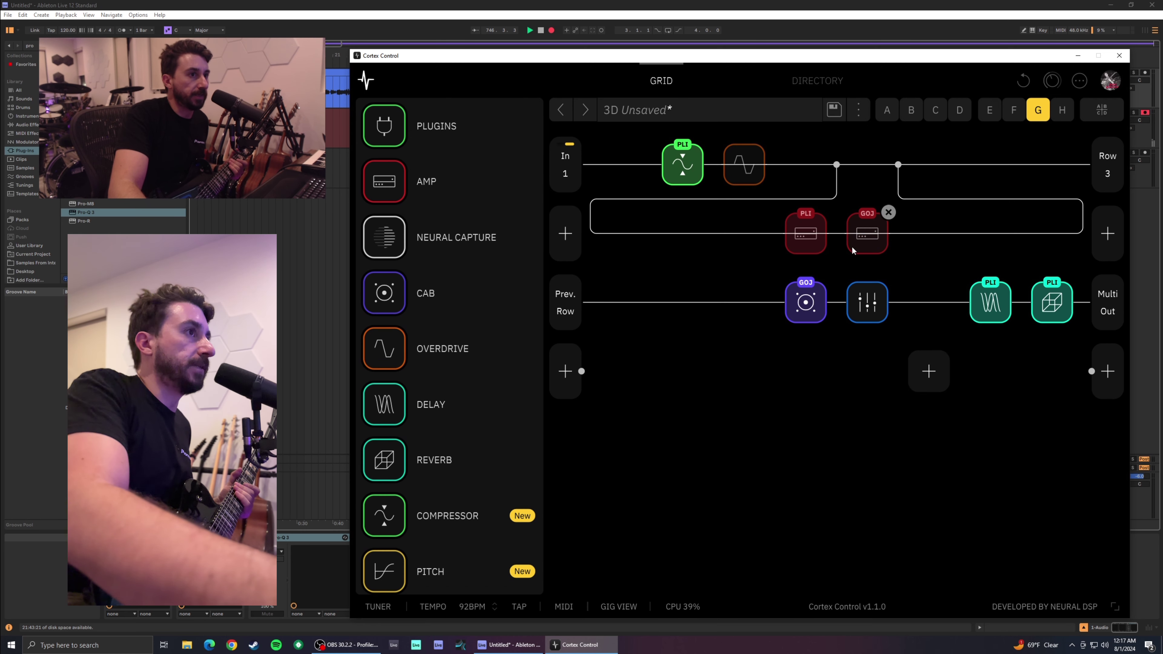
{"action": "left_click", "coordinate": [870, 236]}
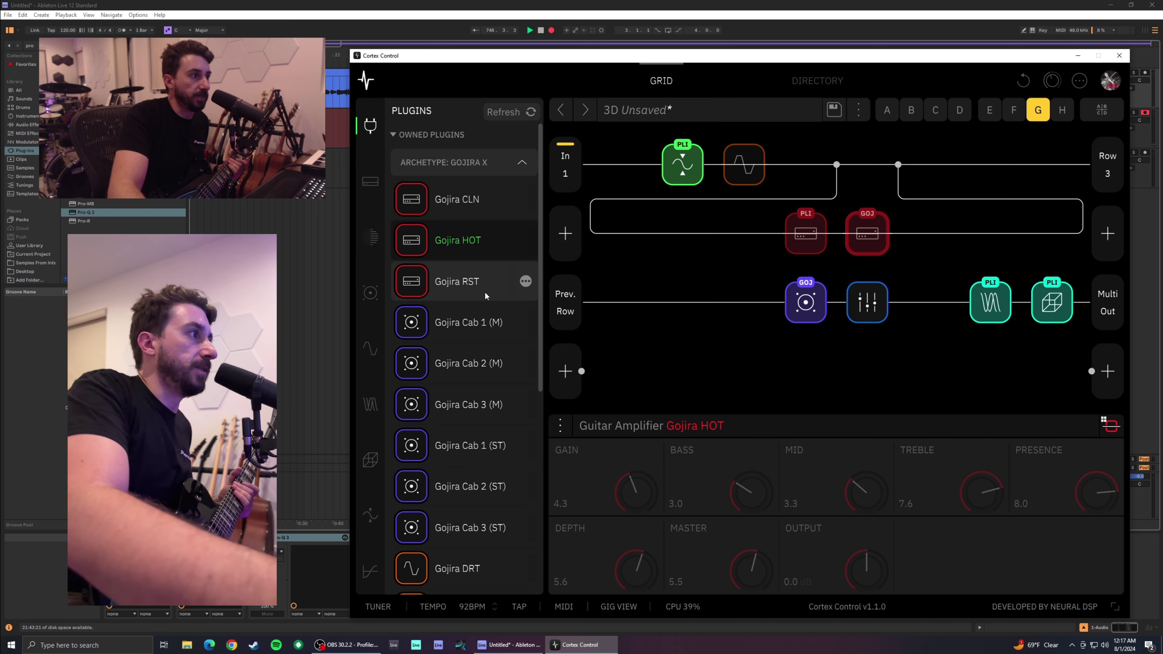
{"action": "left_click_drag", "start_coordinate": [476, 286], "coordinate": [946, 244]}
{"action": "left_click", "coordinate": [938, 245]}
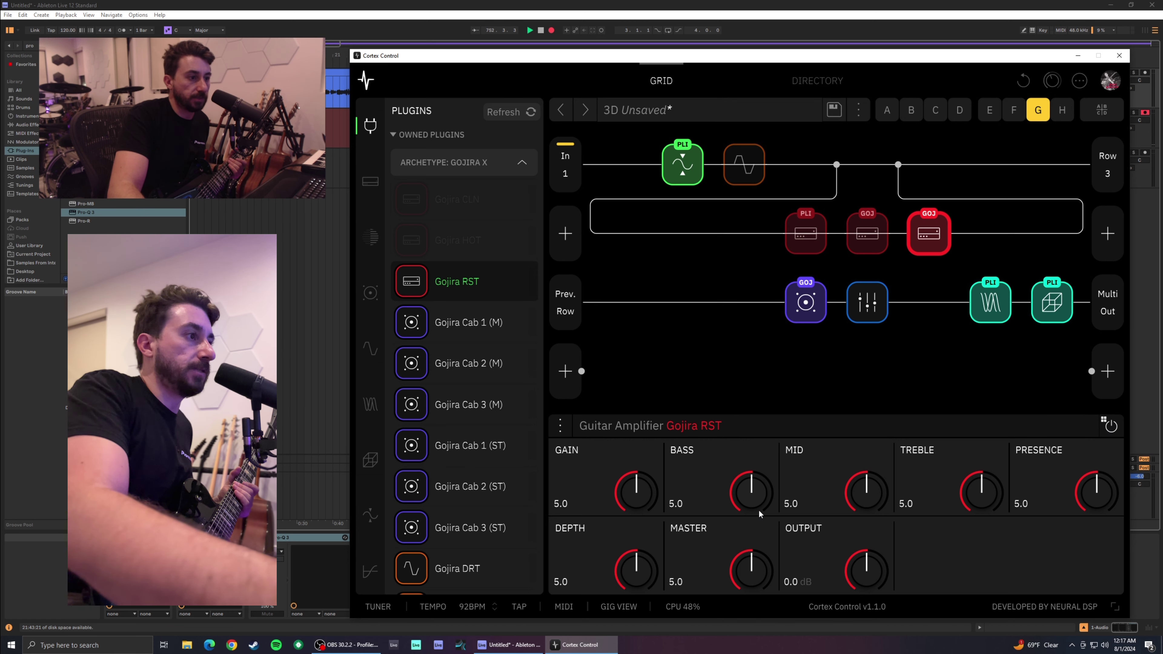
{"action": "left_click", "coordinate": [683, 380]}
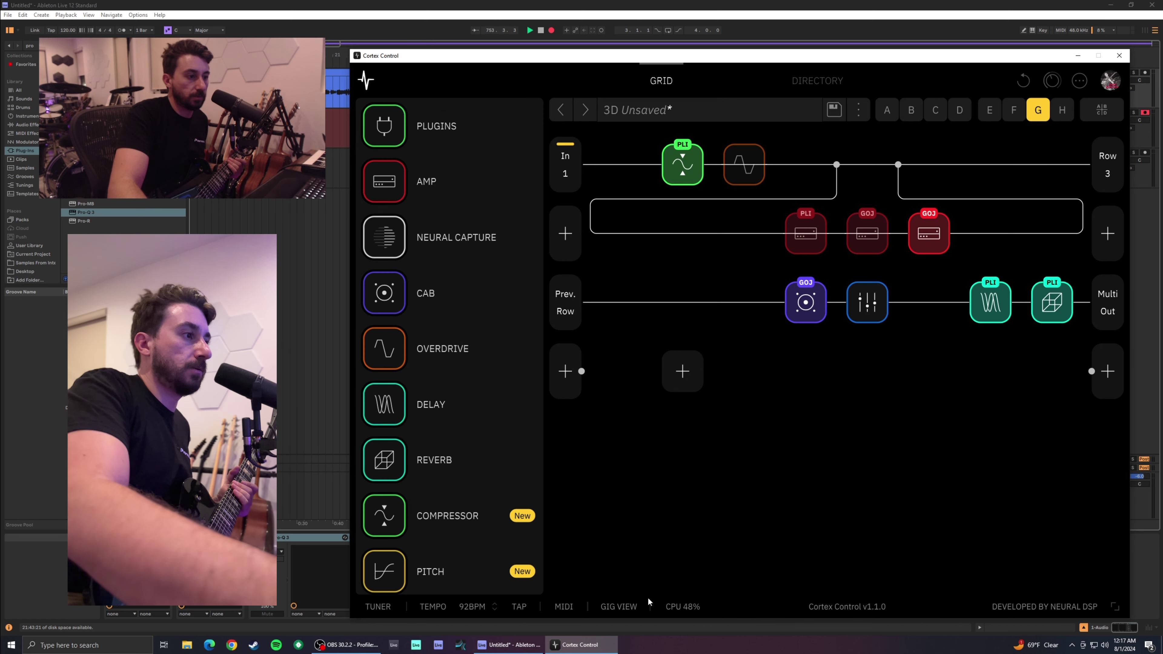
{"action": "left_click", "coordinate": [625, 607]}
- In the Lead DlyVerb scene, bypass the middle Gojira amp and switch on the delay
{"action": "left_click", "coordinate": [1063, 559]}
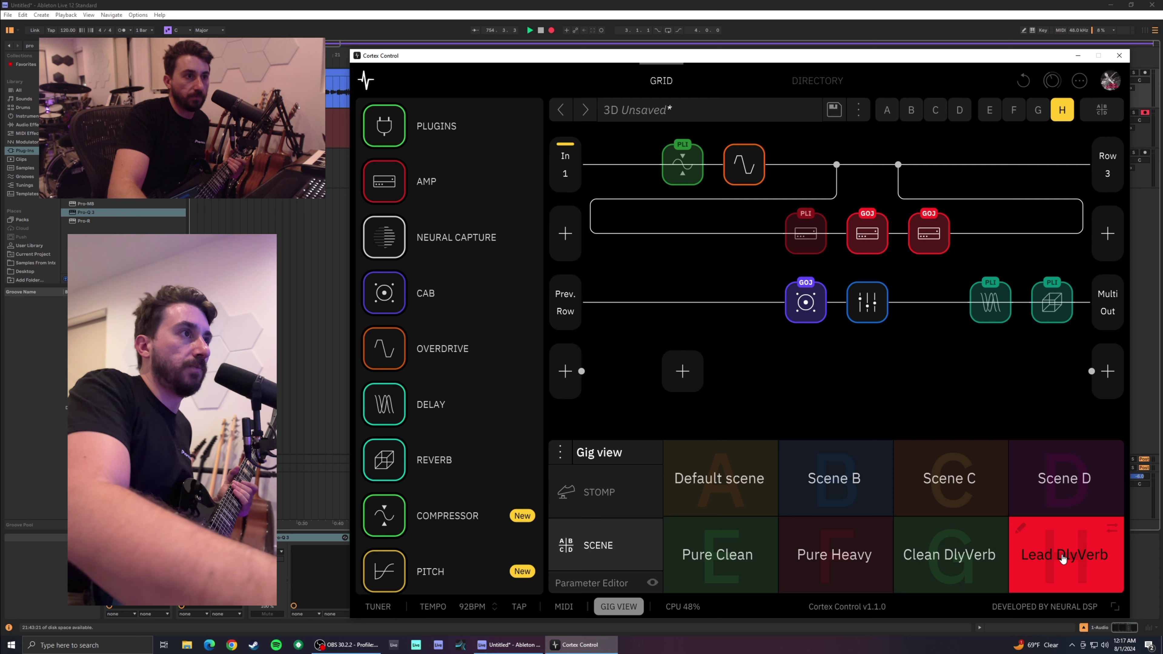
{"action": "left_click", "coordinate": [867, 232]}
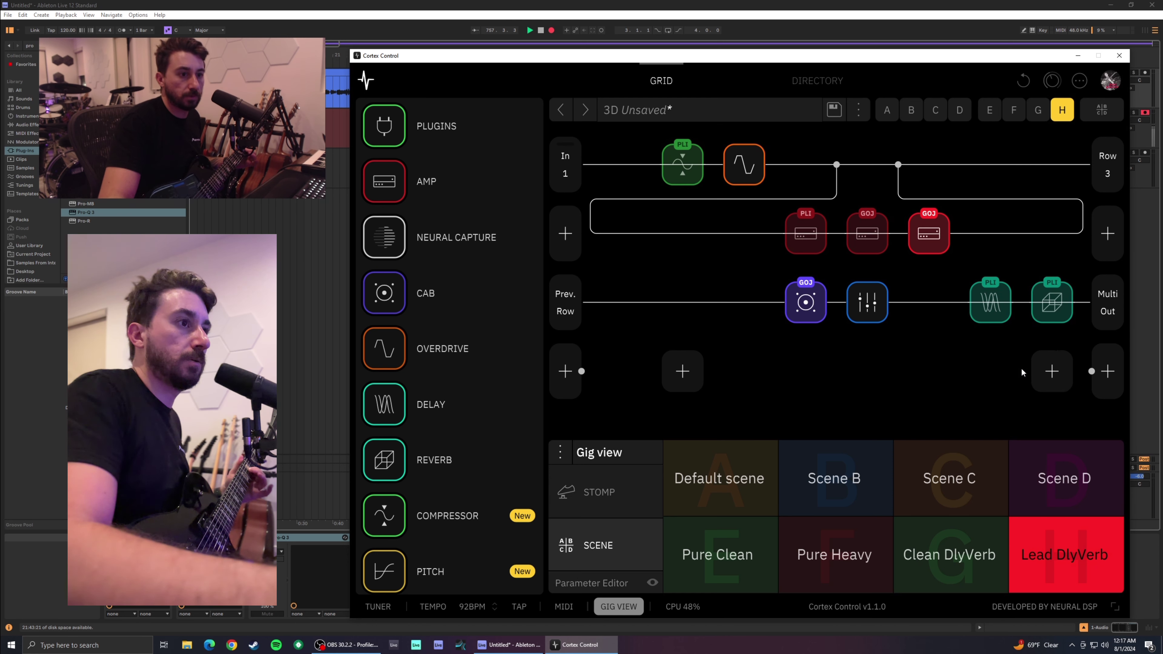
{"action": "left_click", "coordinate": [997, 314]}
{"action": "mouse_move", "coordinate": [1063, 306]}
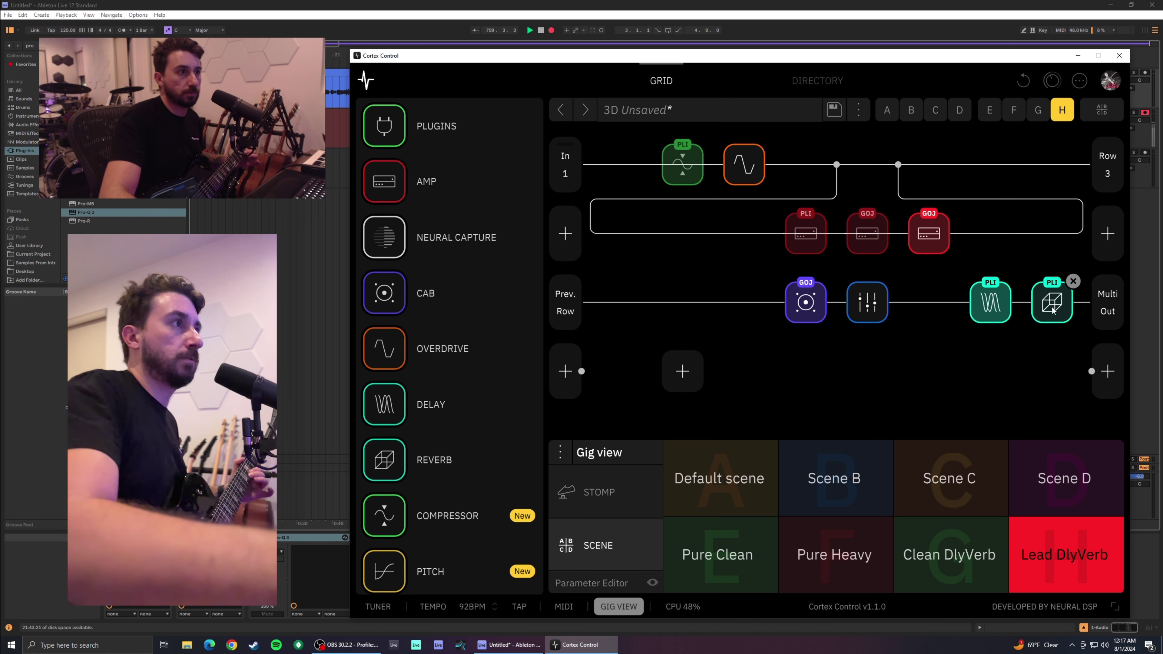
- Turn on the Green 808 overdrive, then view the Plini Comp settings (Comp 7.4, Level 7.8)
{"action": "left_click", "coordinate": [738, 181]}
{"action": "left_click", "coordinate": [738, 181]}
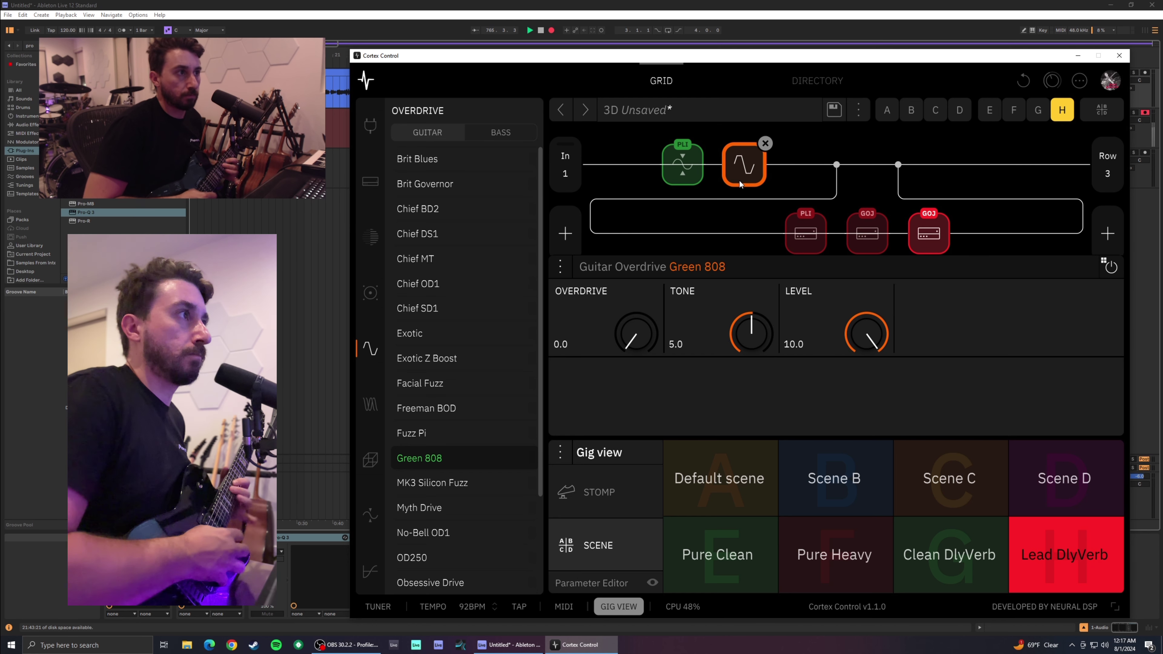
{"action": "left_click", "coordinate": [686, 178]}
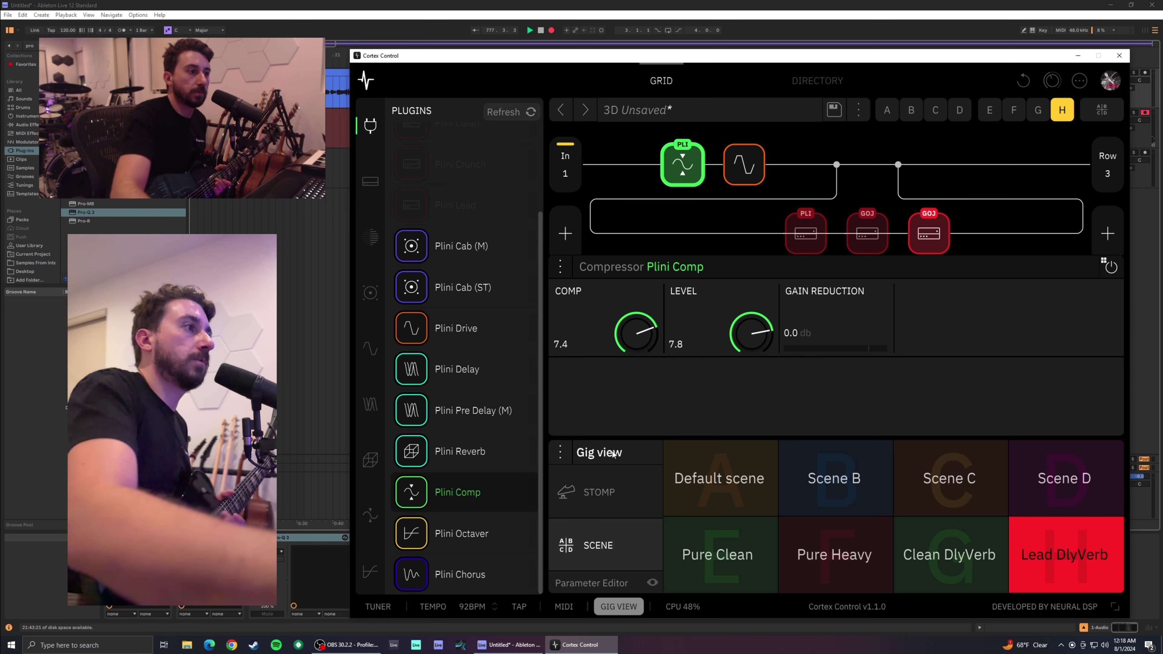
- Bypass the Gojira RST amp in Clean DlyVerb, keeping Plini Clean active, and compare with Lead DlyVerb
{"action": "left_click", "coordinate": [688, 253]}
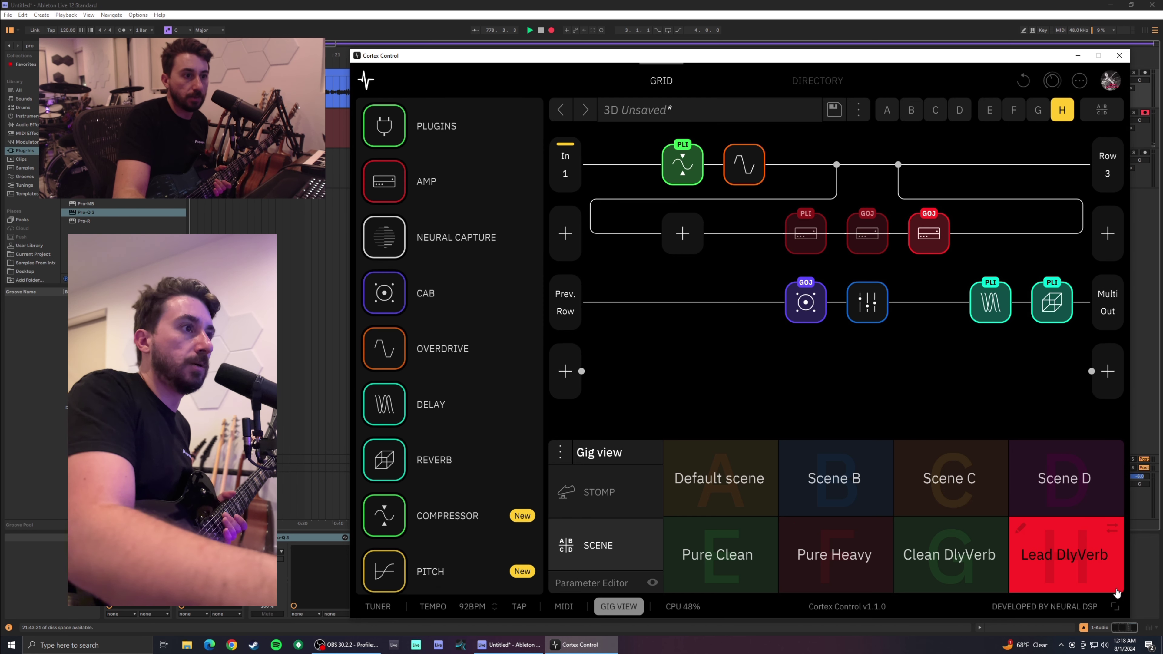
{"action": "left_click", "coordinate": [959, 577]}
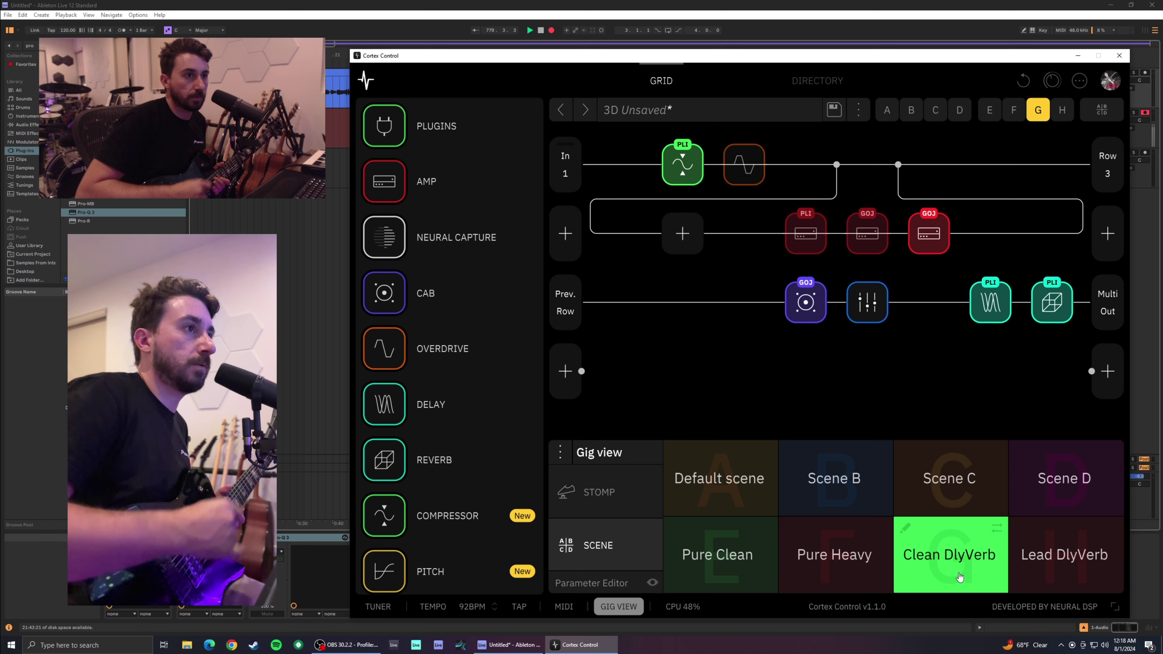
{"action": "left_click", "coordinate": [929, 234]}
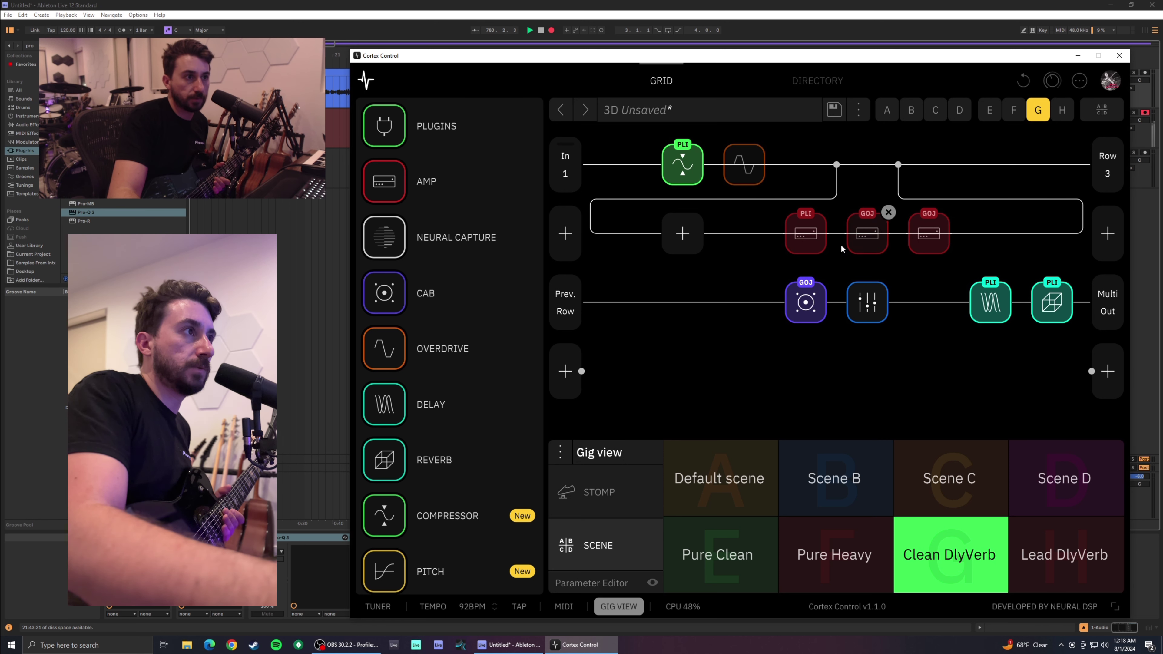
{"action": "left_click", "coordinate": [823, 243]}
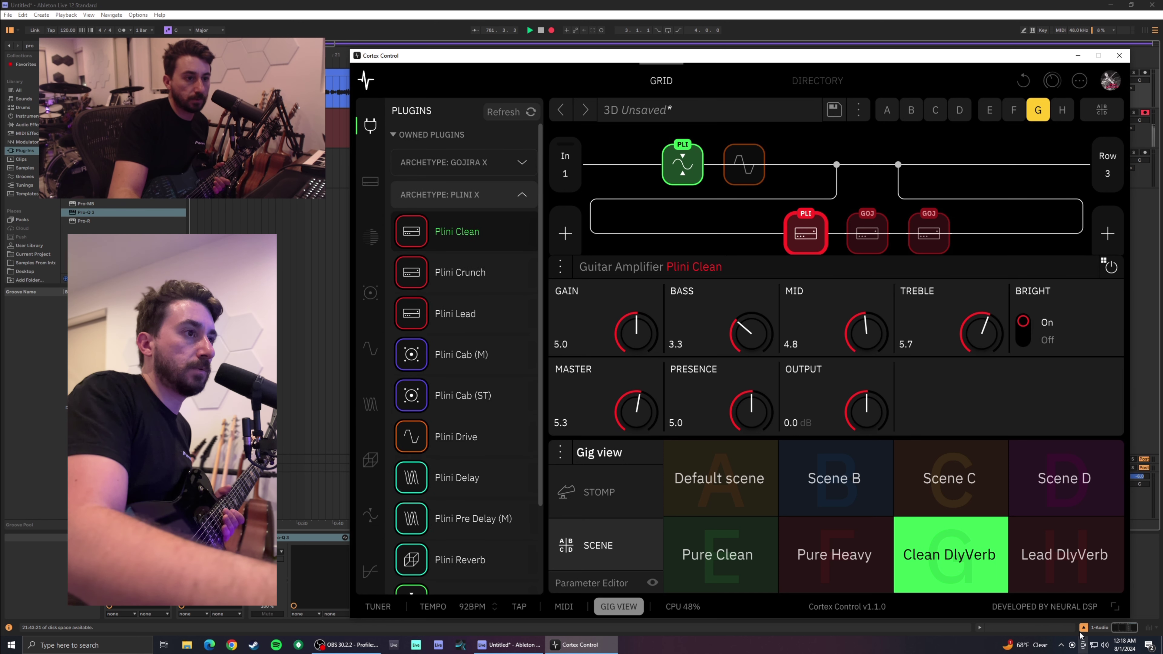
{"action": "left_click", "coordinate": [1065, 565]}
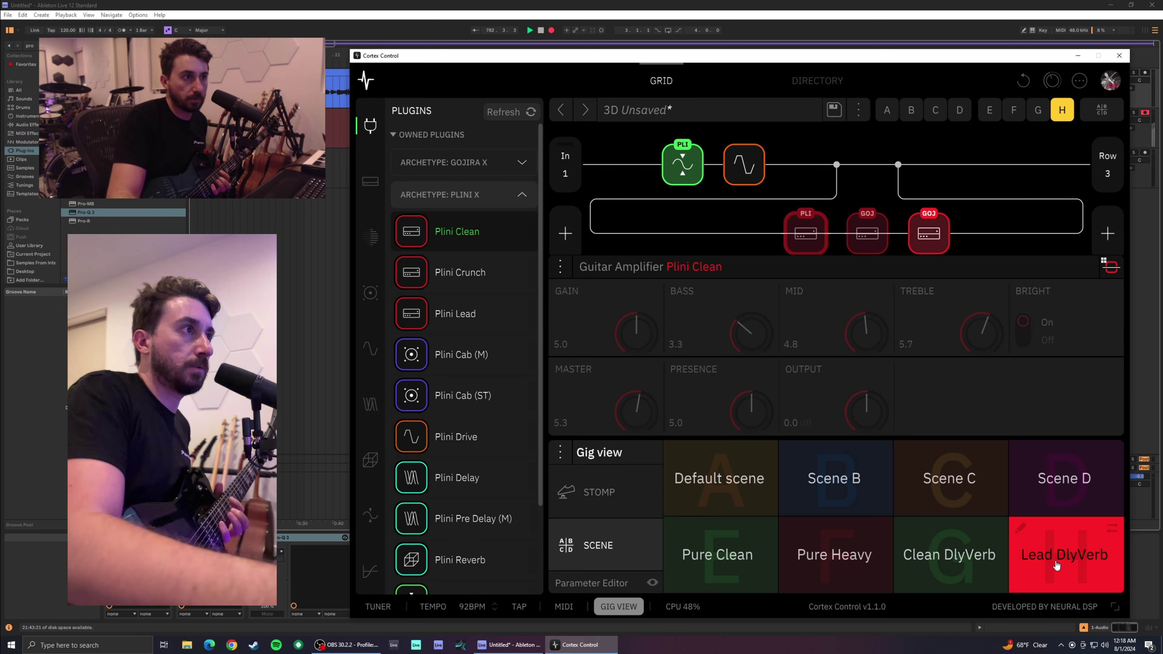
{"action": "left_click", "coordinate": [996, 560]}
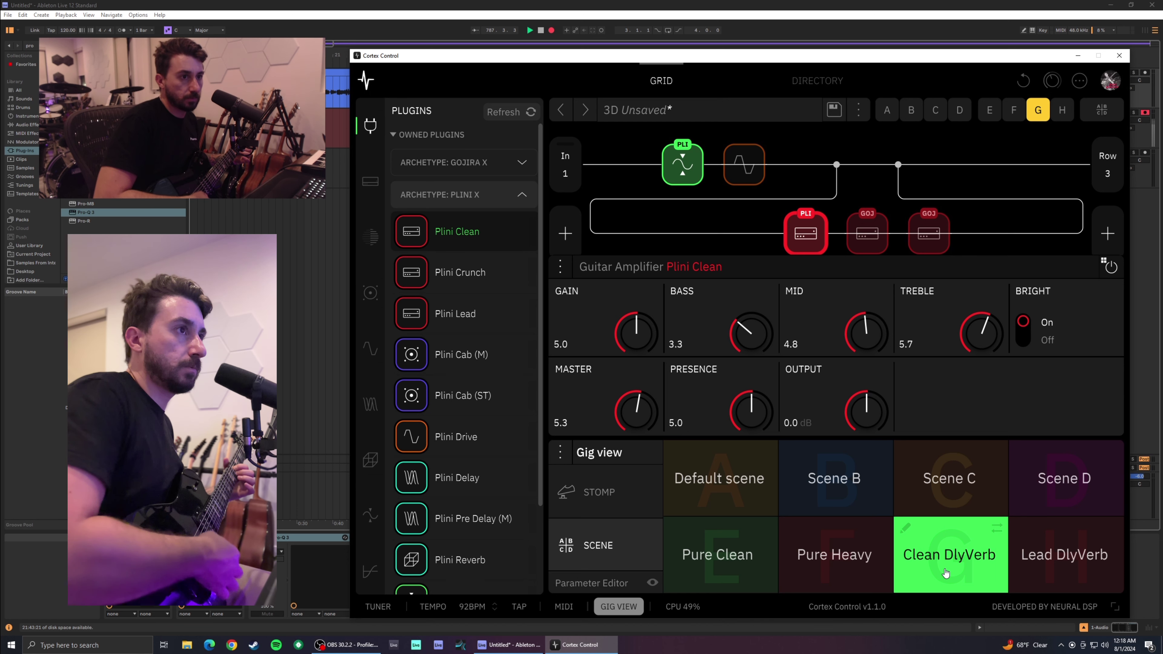
{"action": "left_click", "coordinate": [1075, 547]}
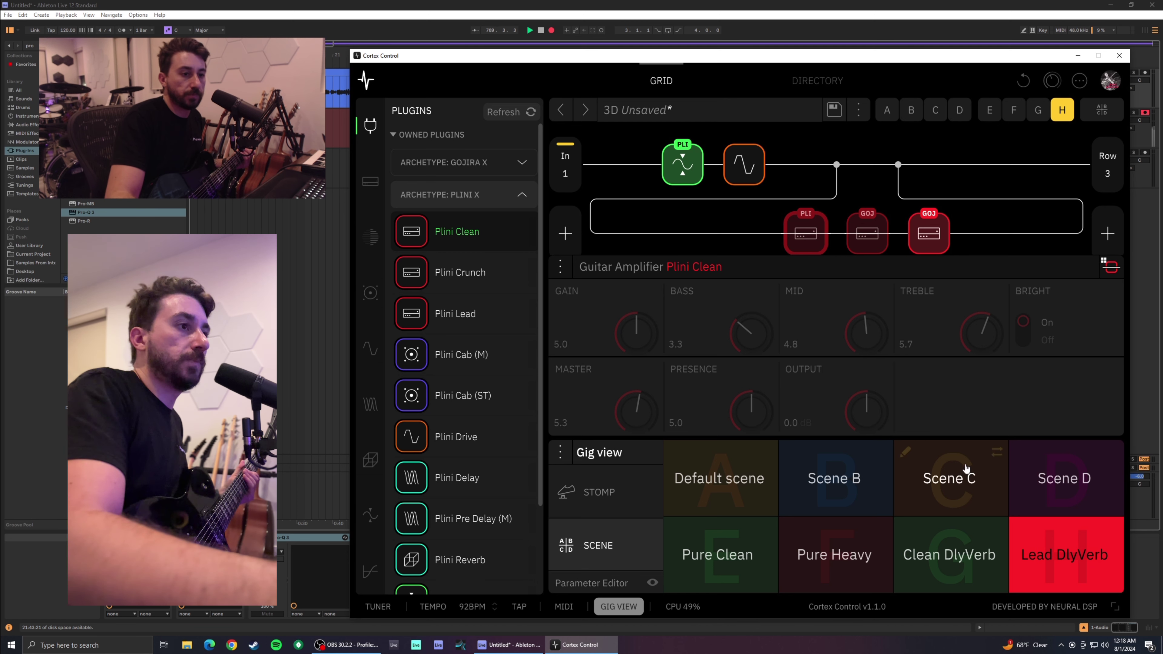
- Dial the Gojira RST amp to Depth 3.8, Master 6.3, Bass 2.7, Mid 6.1, Treble 5.5, Gain 6.0
{"action": "left_click", "coordinate": [923, 247]}
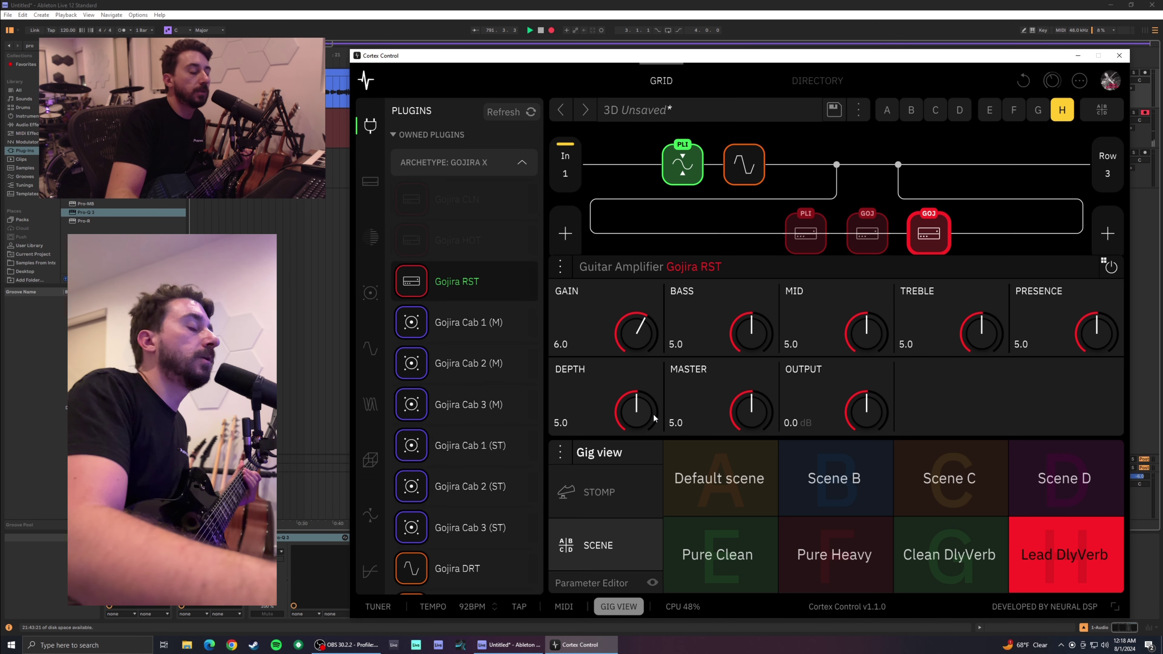
{"action": "left_click_drag", "start_coordinate": [651, 416], "coordinate": [649, 430]}
{"action": "left_click_drag", "start_coordinate": [748, 413], "coordinate": [768, 391]}
{"action": "left_click_drag", "start_coordinate": [751, 331], "coordinate": [762, 377]}
{"action": "left_click_drag", "start_coordinate": [879, 347], "coordinate": [886, 335]}
{"action": "left_click_drag", "start_coordinate": [994, 338], "coordinate": [994, 331]}
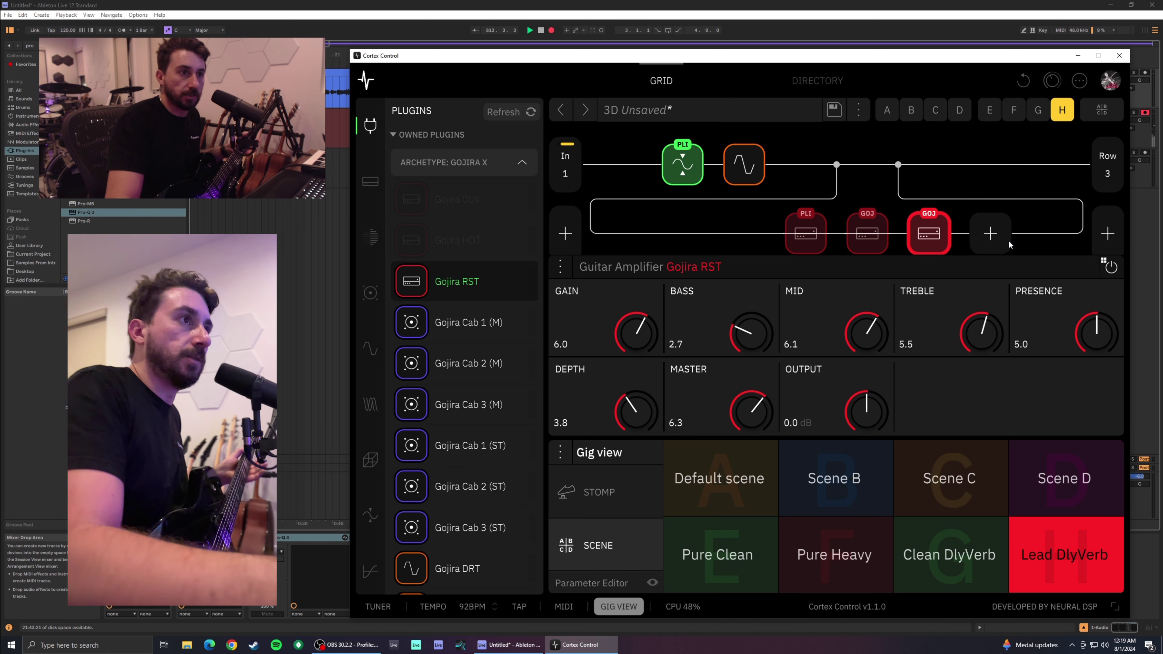
- Compare the Clean DlyVerb and Pure Heavy scenes on the full grid, ending on Pure Heavy
{"action": "left_click", "coordinate": [963, 240]}
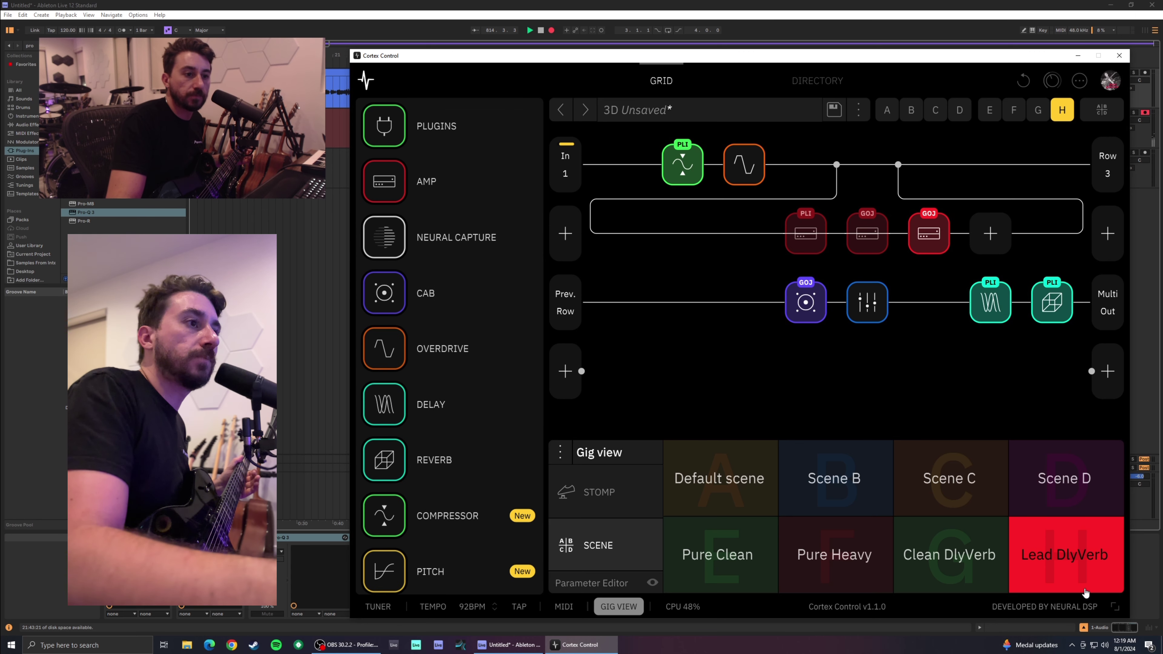
{"action": "left_click", "coordinate": [952, 573]}
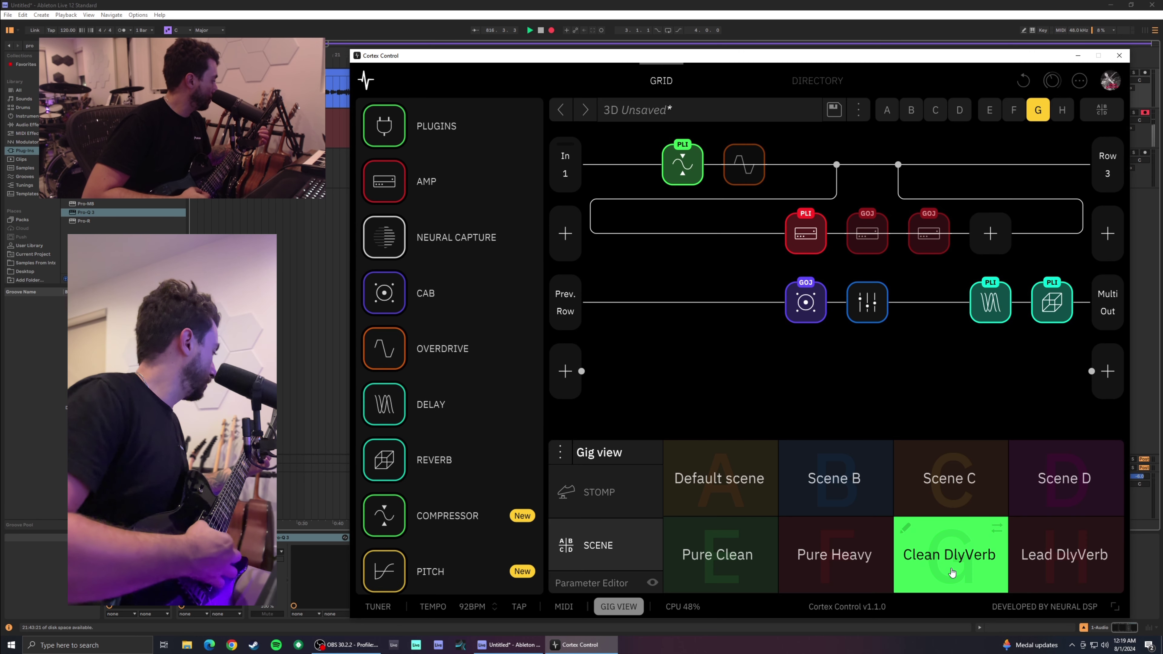
{"action": "left_click", "coordinate": [850, 560]}
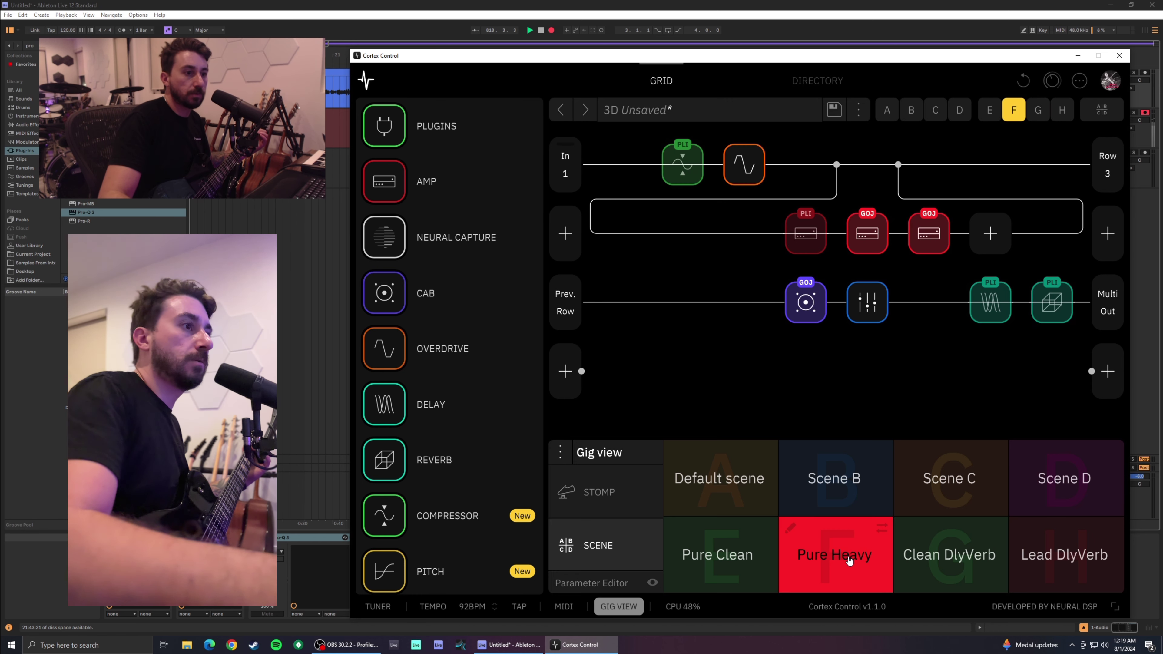
{"action": "left_click", "coordinate": [948, 560]}
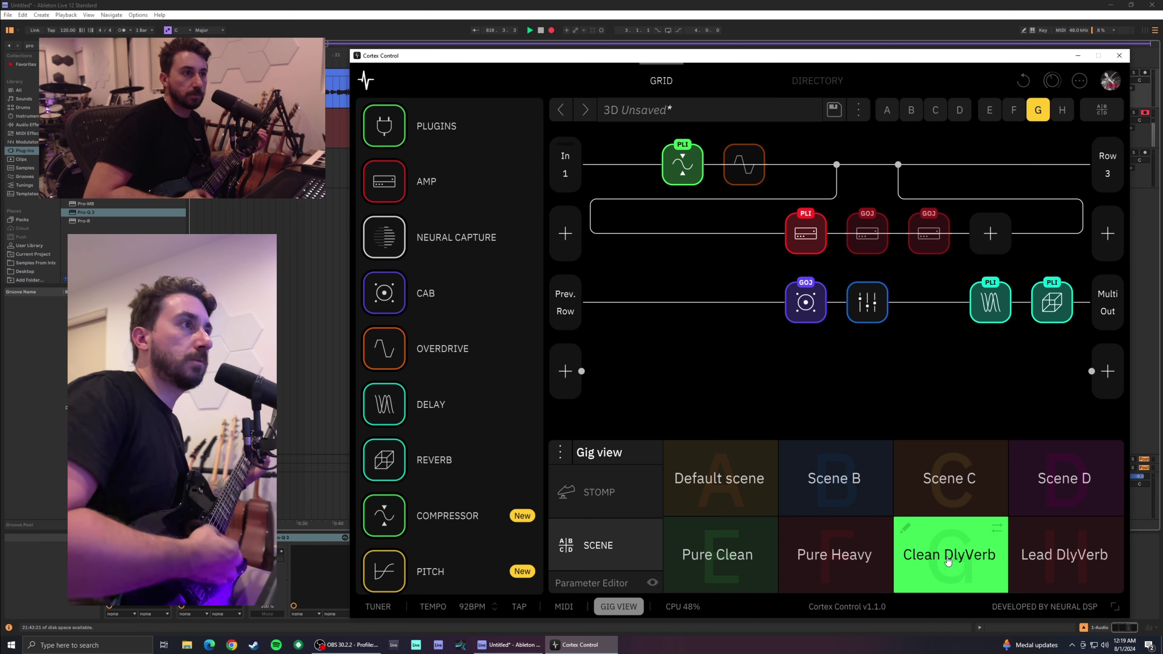
{"action": "left_click", "coordinate": [837, 571]}
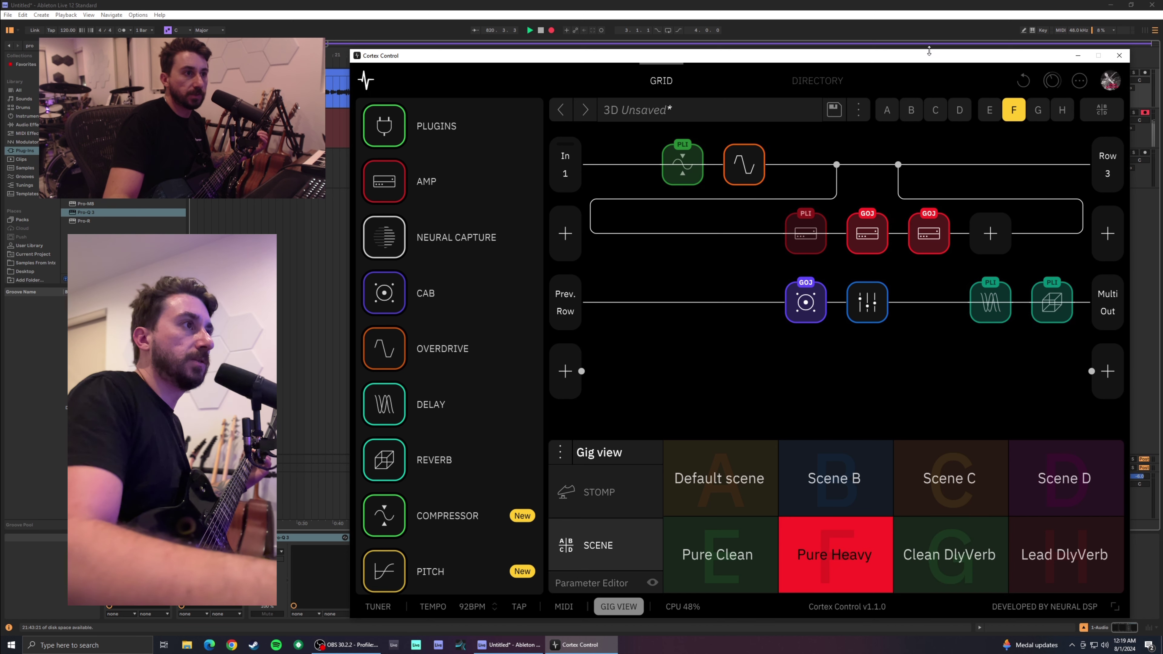
- Raise the middle Gojira HOT amp's Master from 5.5 to 6.1
{"action": "mouse_move", "coordinate": [884, 238]}
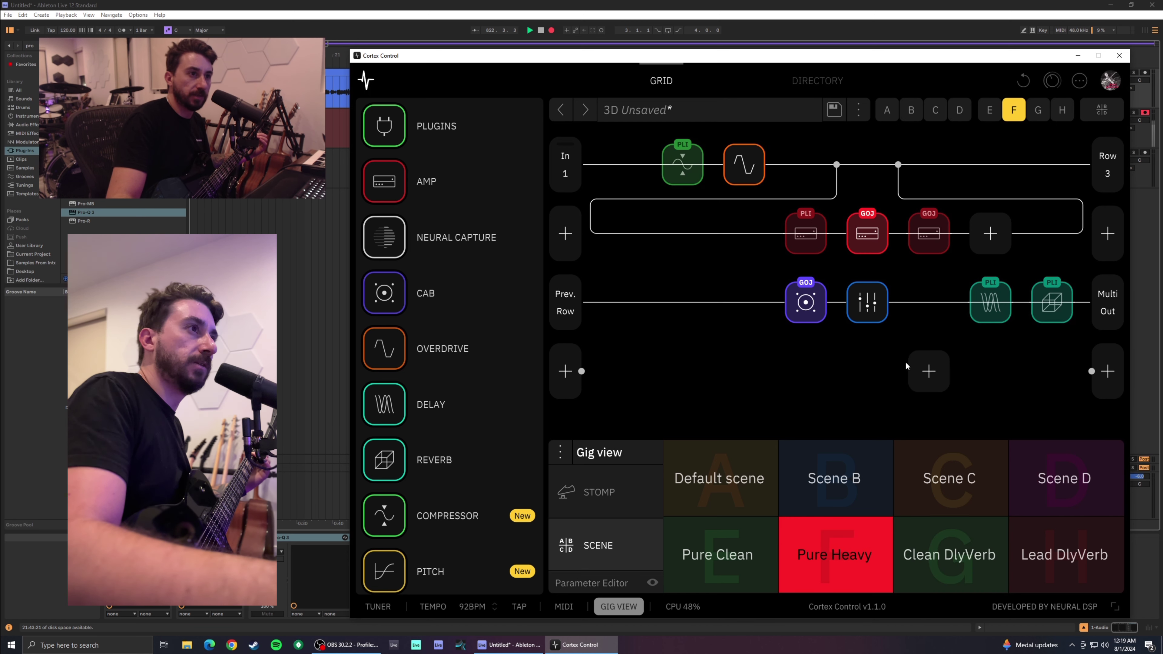
{"action": "left_click", "coordinate": [867, 234]}
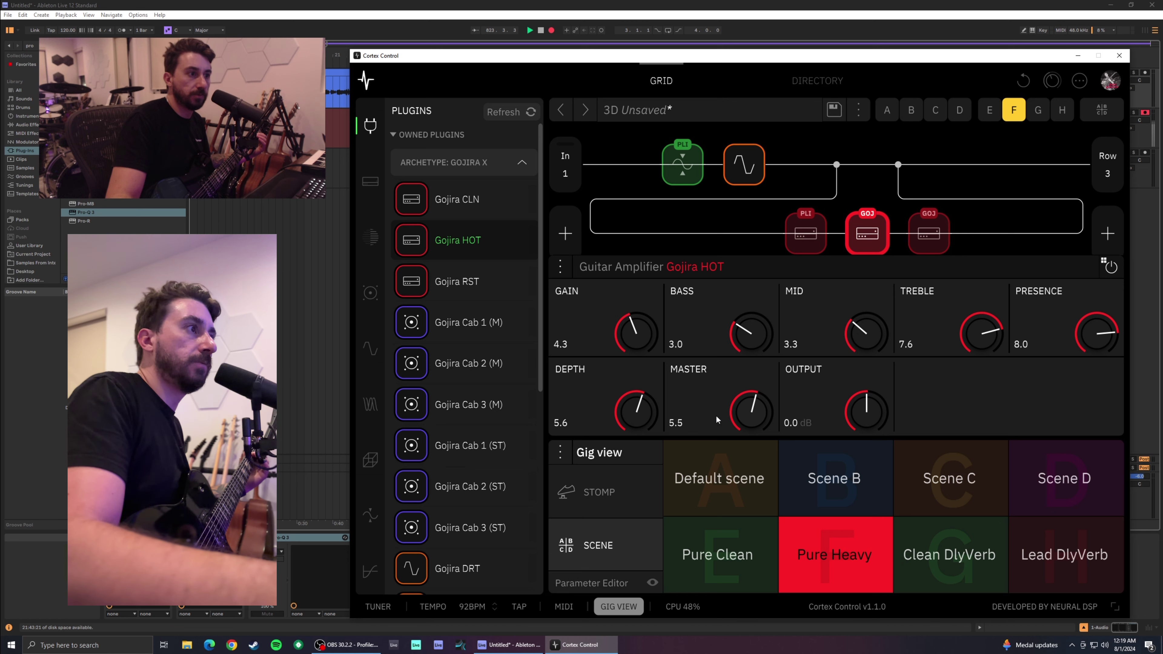
{"action": "left_click_drag", "start_coordinate": [743, 425], "coordinate": [746, 419]}
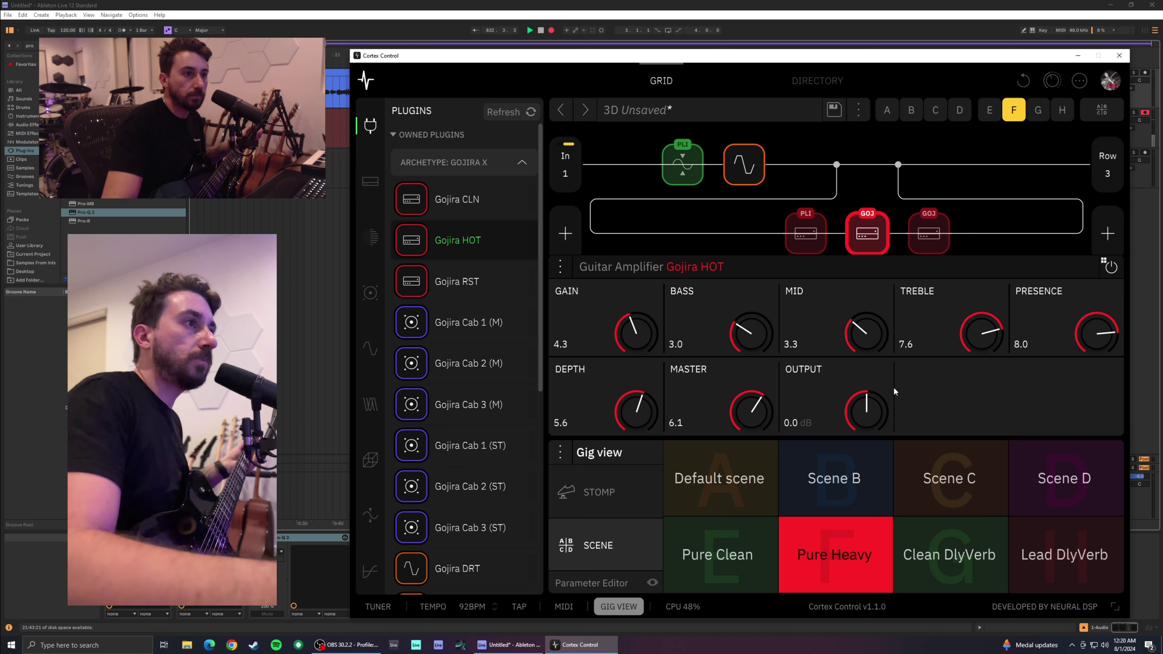
- Show the Plini Clean amp's settings and flip through scenes Pure Clean to Lead DlyVerb to compare
{"action": "left_click", "coordinate": [681, 248]}
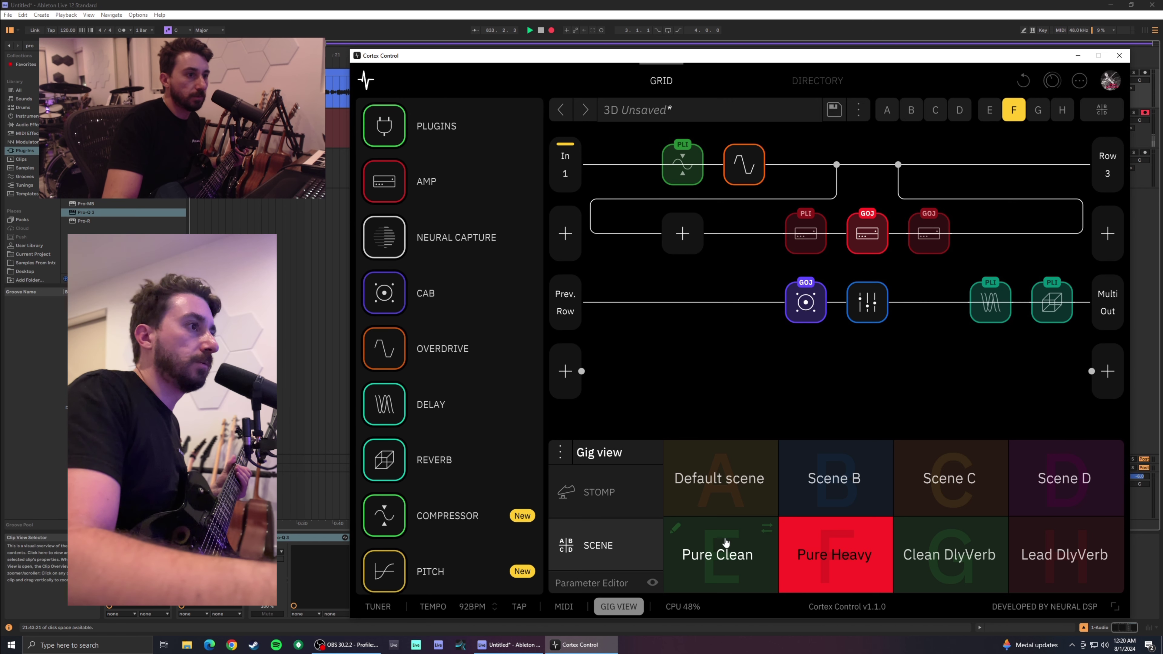
{"action": "left_click", "coordinate": [738, 562]}
{"action": "mouse_move", "coordinate": [910, 250]}
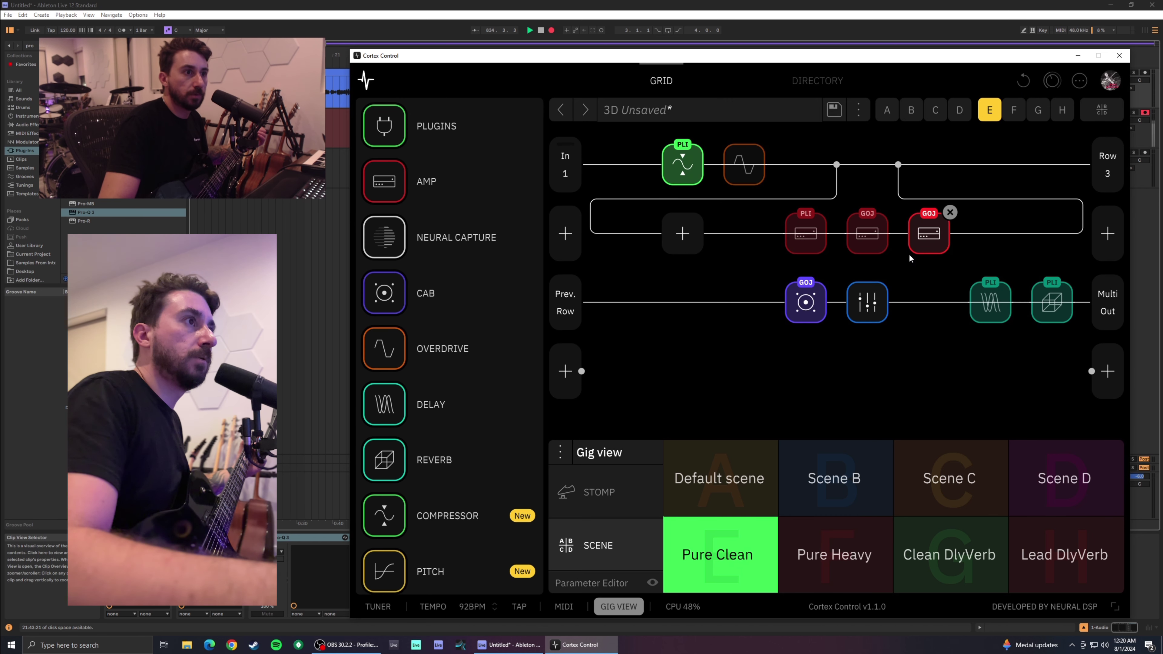
{"action": "left_click", "coordinate": [822, 244]}
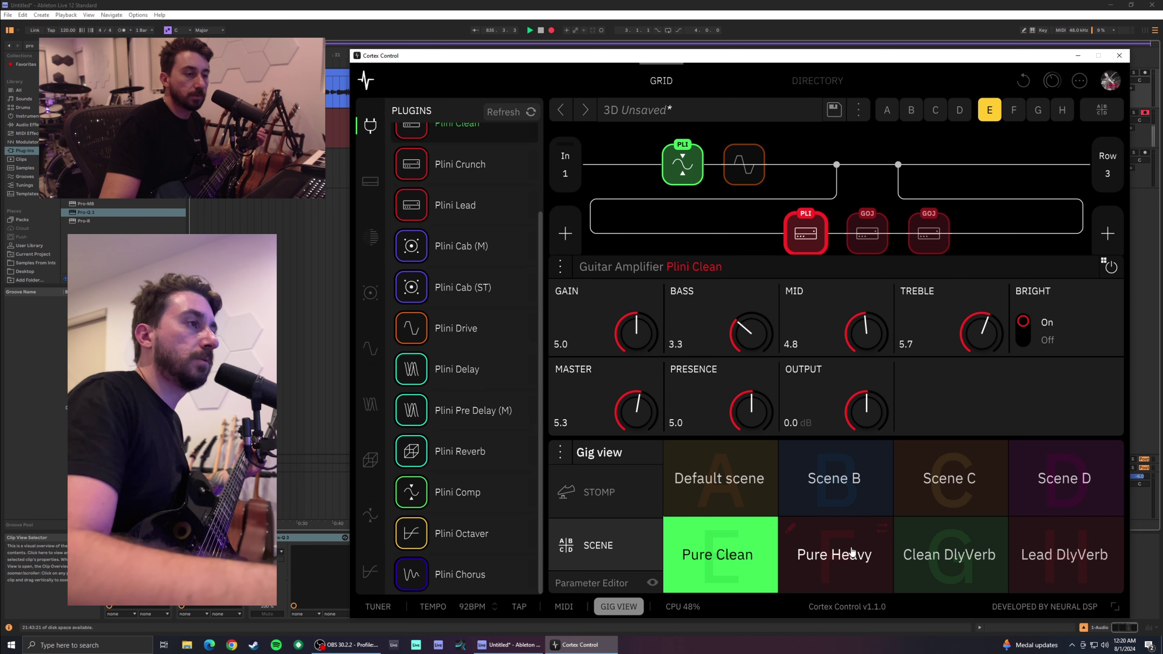
{"action": "left_click", "coordinate": [834, 582]}
{"action": "left_click", "coordinate": [962, 573]}
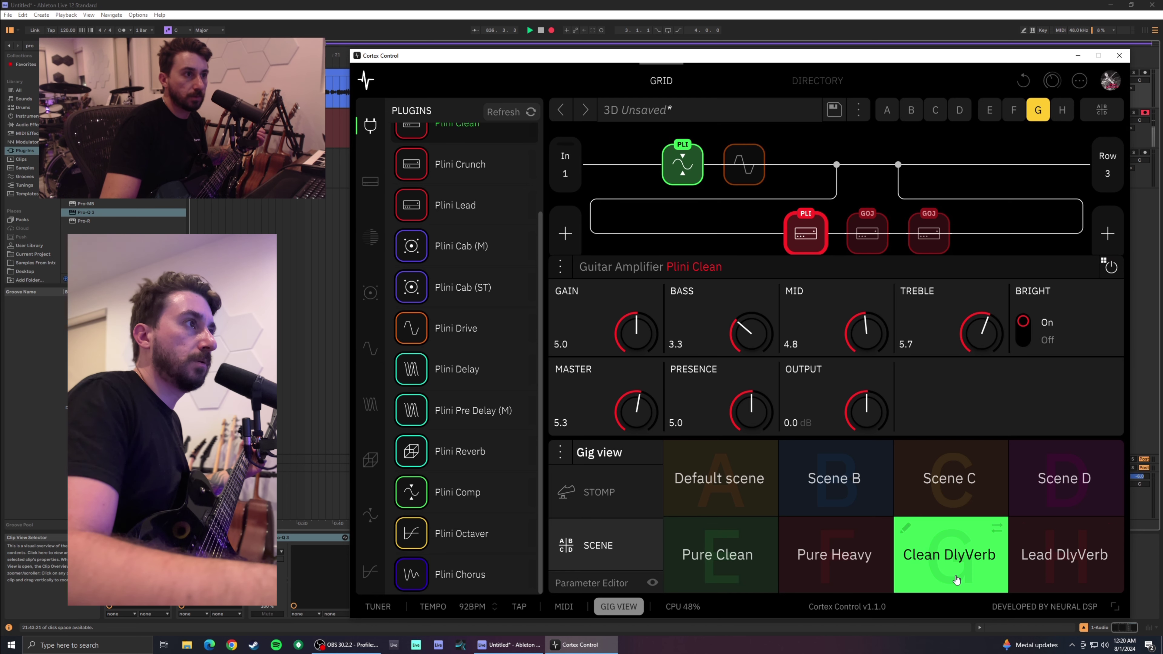
{"action": "left_click", "coordinate": [1047, 571]}
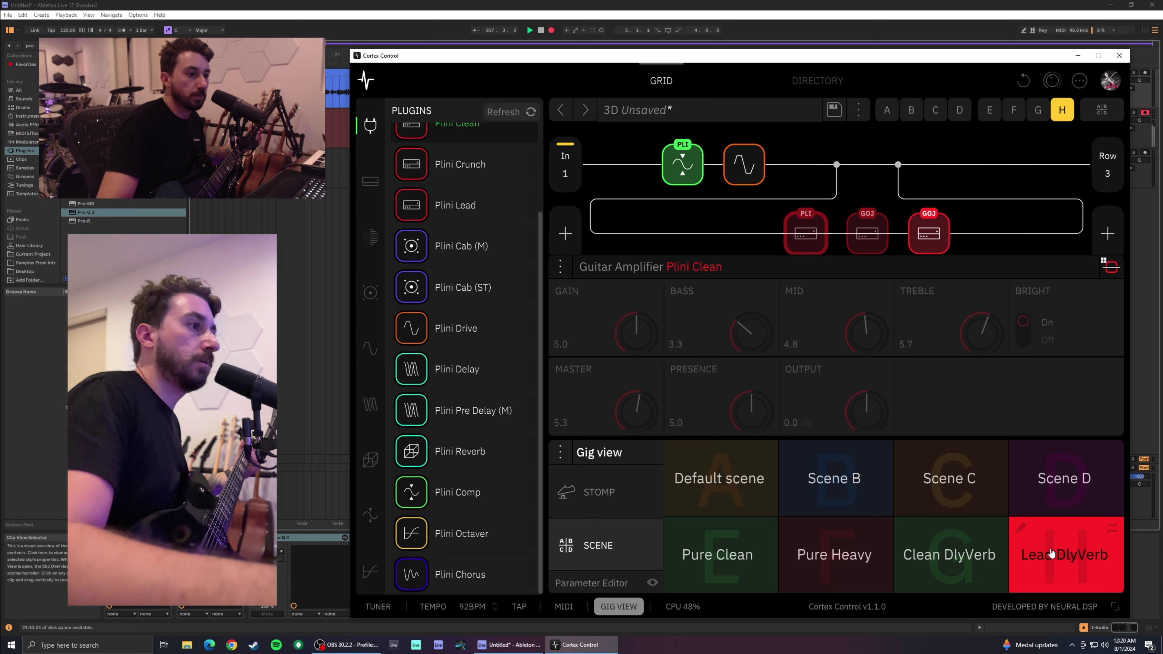
{"action": "left_click", "coordinate": [728, 568]}
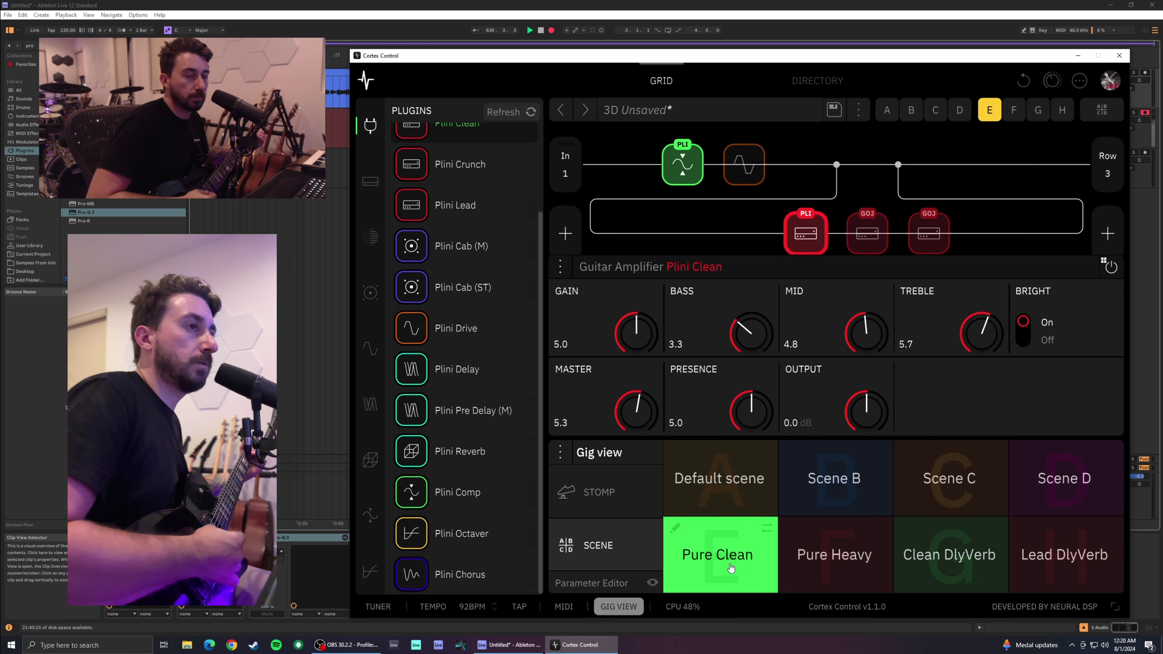
{"action": "left_click", "coordinate": [798, 580]}
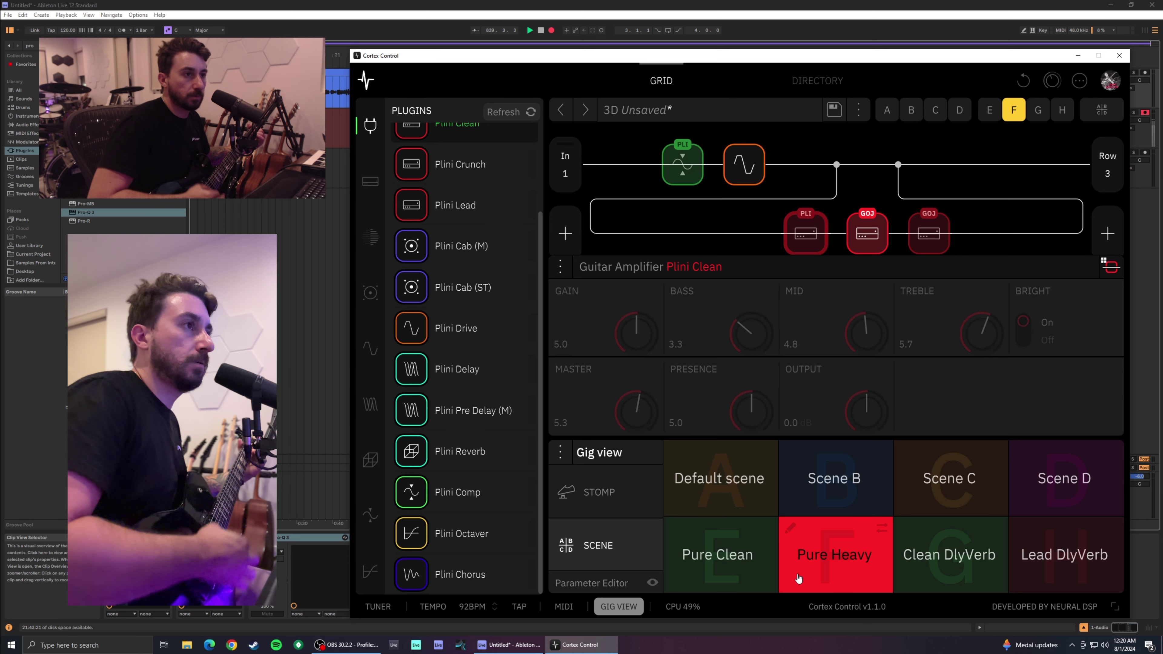
{"action": "left_click", "coordinate": [751, 574]}
{"action": "left_click", "coordinate": [803, 243]}
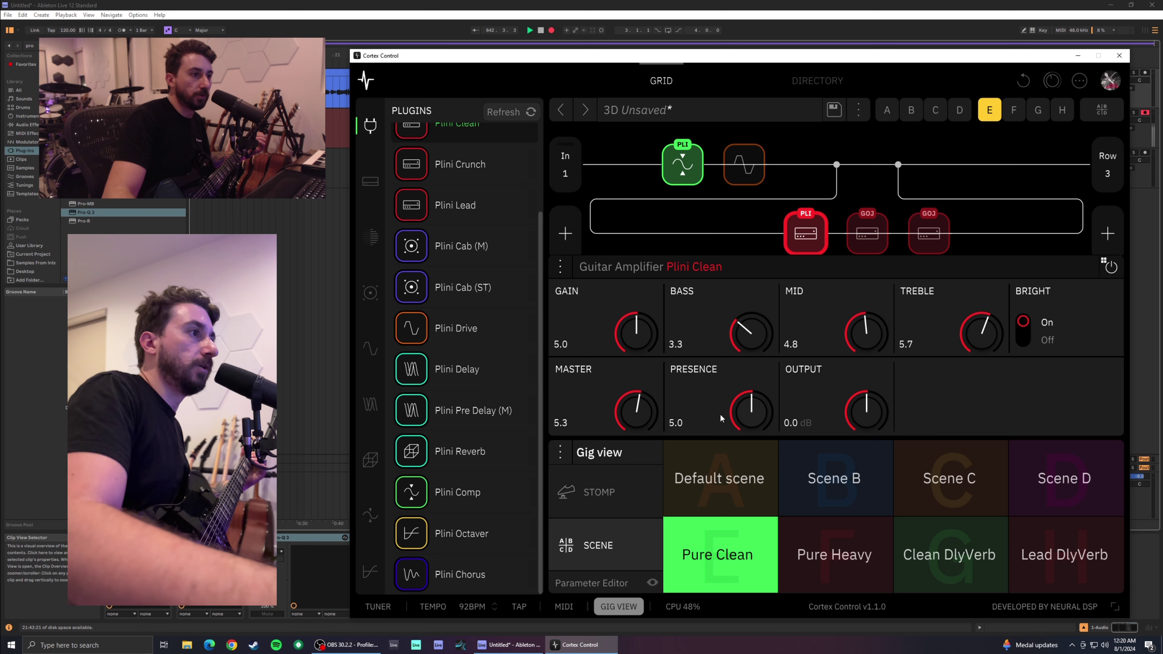
- Lower the Plini Clean output from 0.0 dB to -4.5 dB, checking against Pure Heavy
{"action": "left_click_drag", "start_coordinate": [872, 419], "coordinate": [871, 427]}
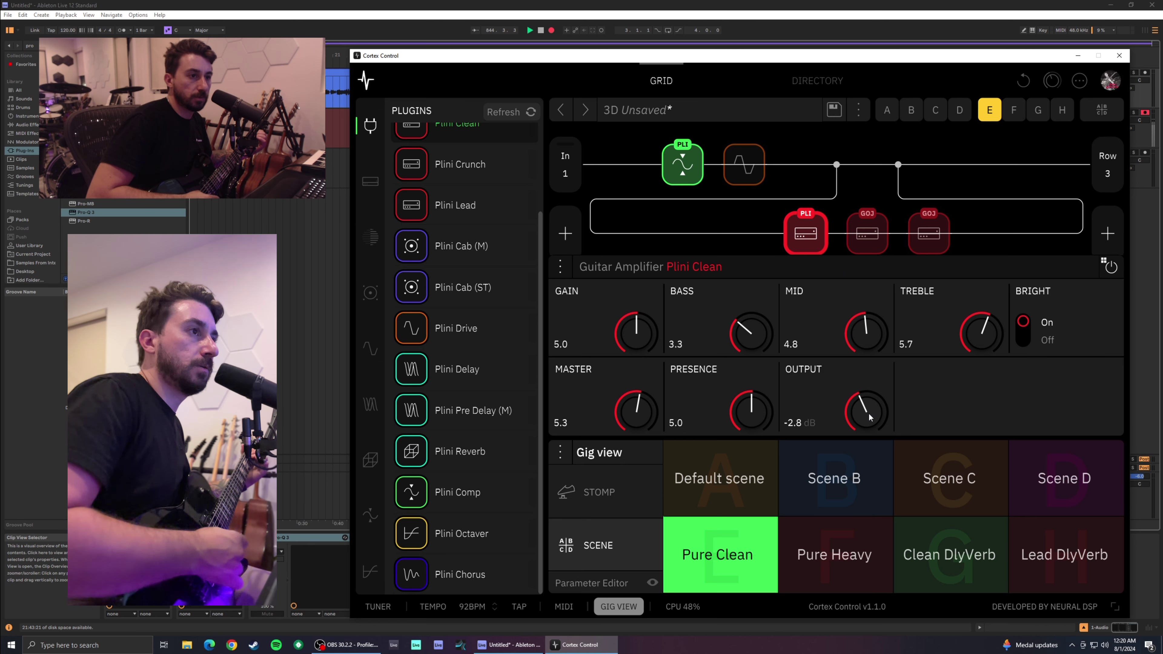
{"action": "left_click", "coordinate": [832, 588]}
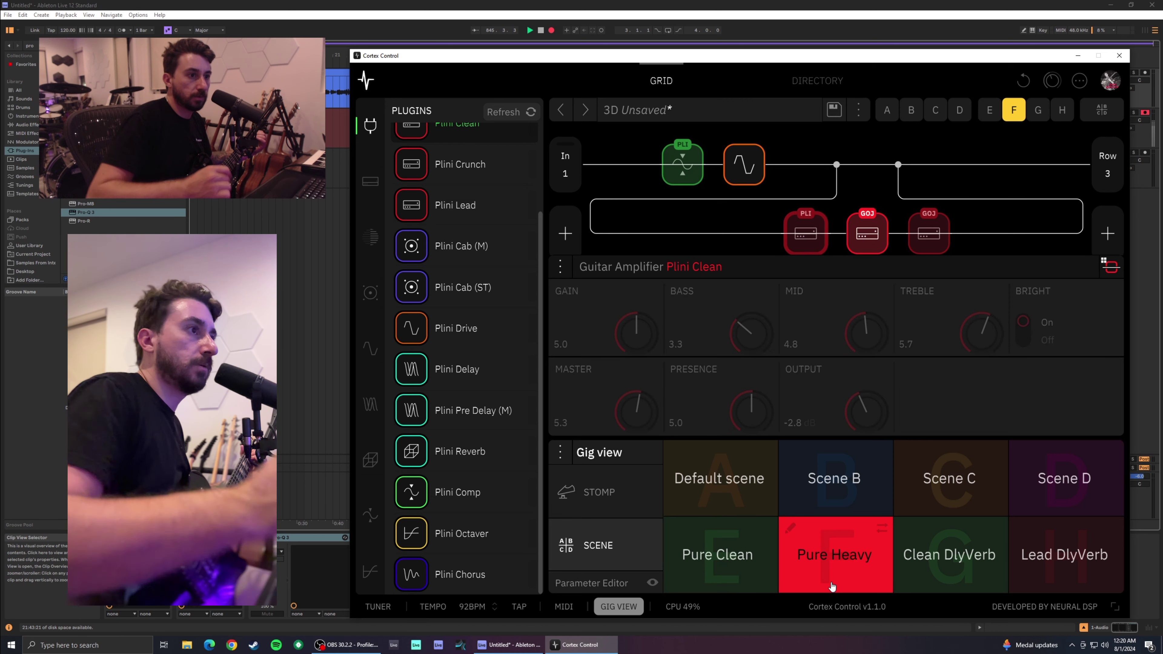
{"action": "left_click", "coordinate": [714, 554]}
{"action": "left_click_drag", "start_coordinate": [863, 417], "coordinate": [867, 429]}
- Review the Gojira HOT and Plini Clean amps across scenes, ending on Lead DlyVerb with the full grid
{"action": "left_click", "coordinate": [874, 545]}
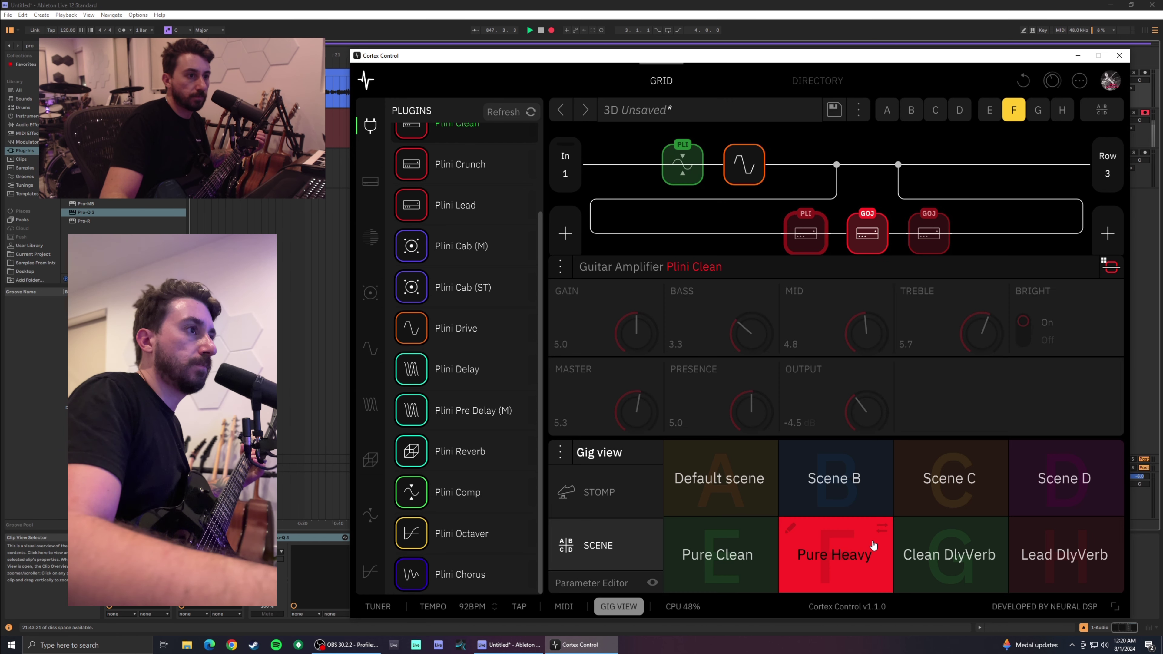
{"action": "left_click", "coordinate": [870, 229]}
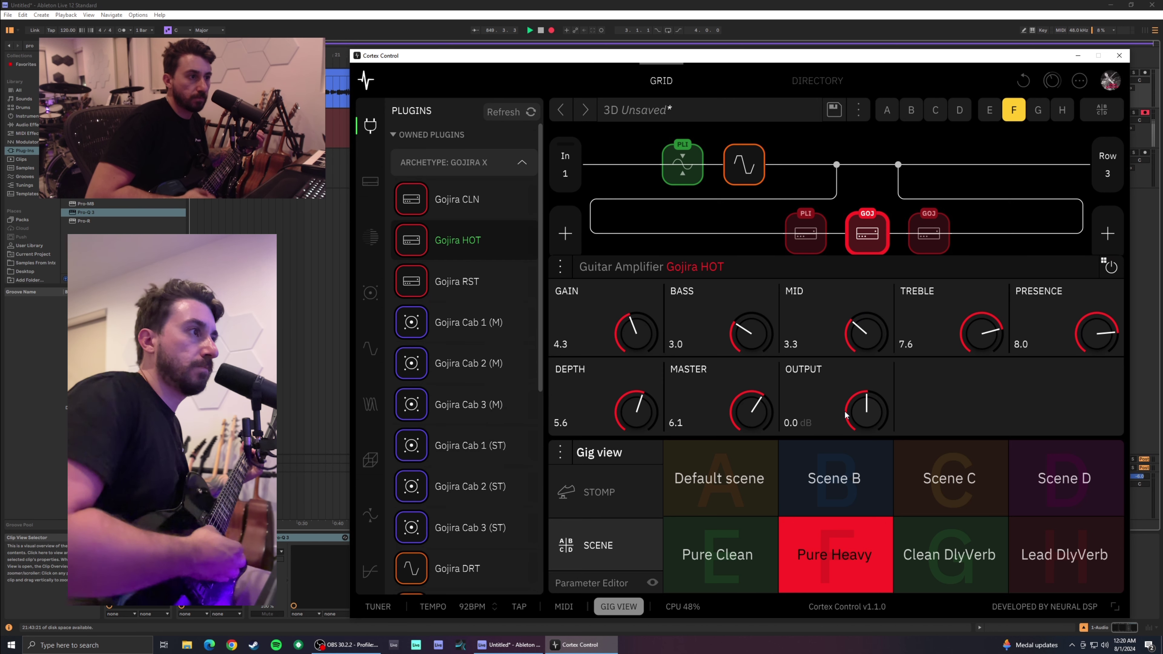
{"action": "left_click", "coordinate": [735, 580]}
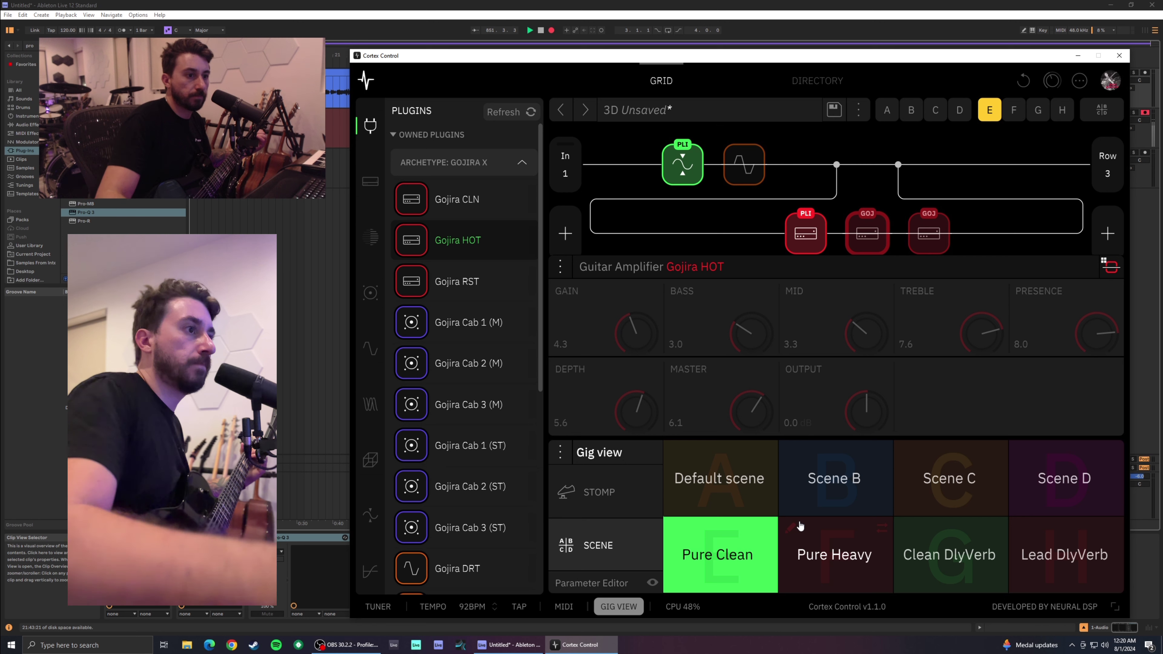
{"action": "left_click", "coordinate": [925, 573]}
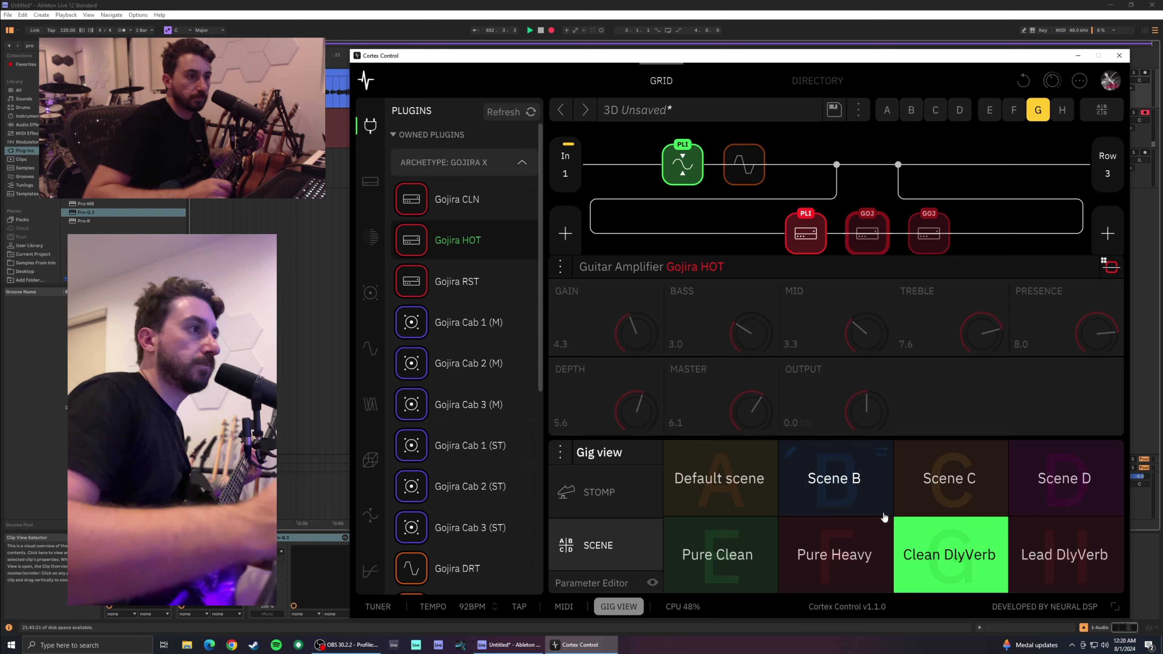
{"action": "left_click", "coordinate": [806, 233]}
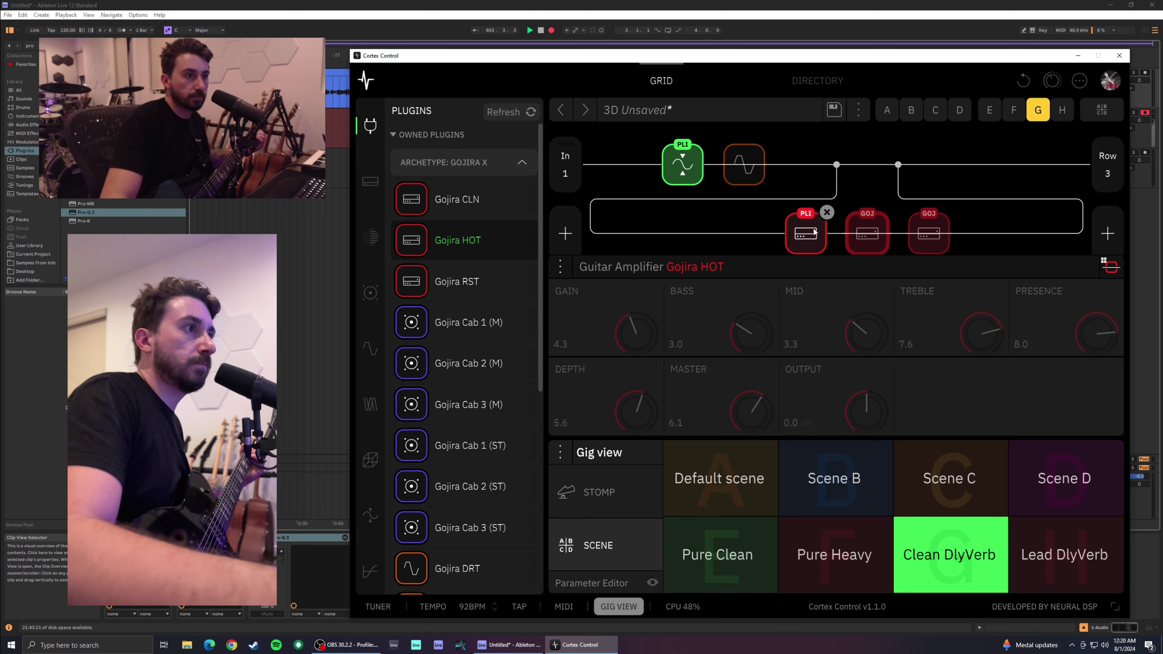
{"action": "left_click", "coordinate": [1047, 562]}
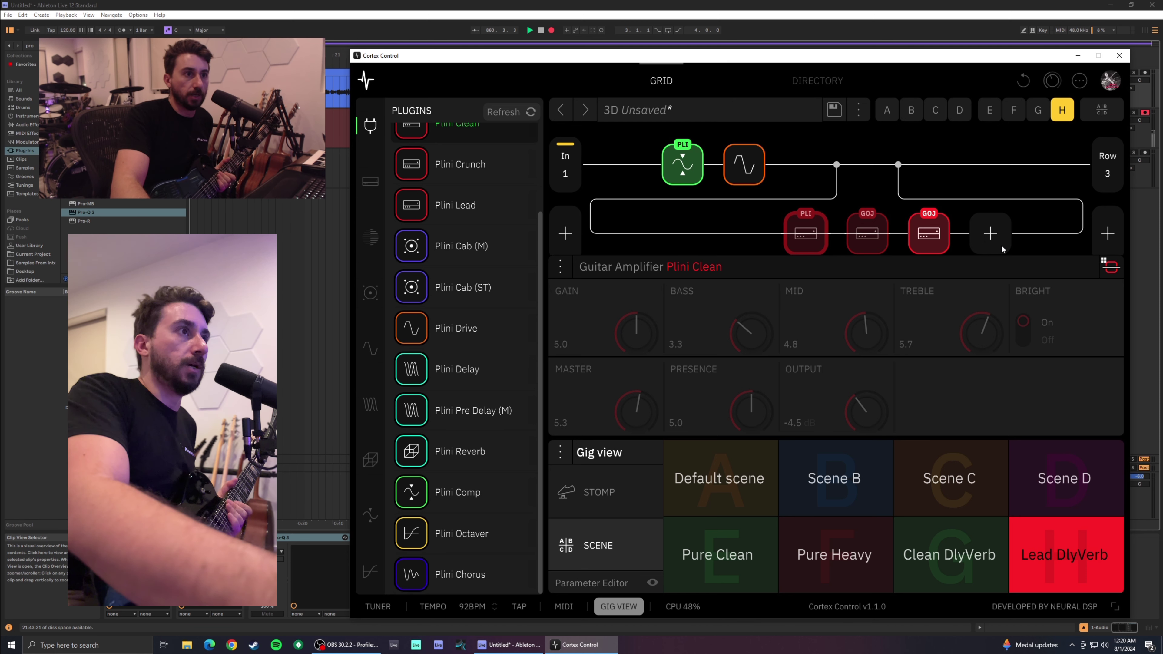
{"action": "left_click", "coordinate": [1011, 245]}
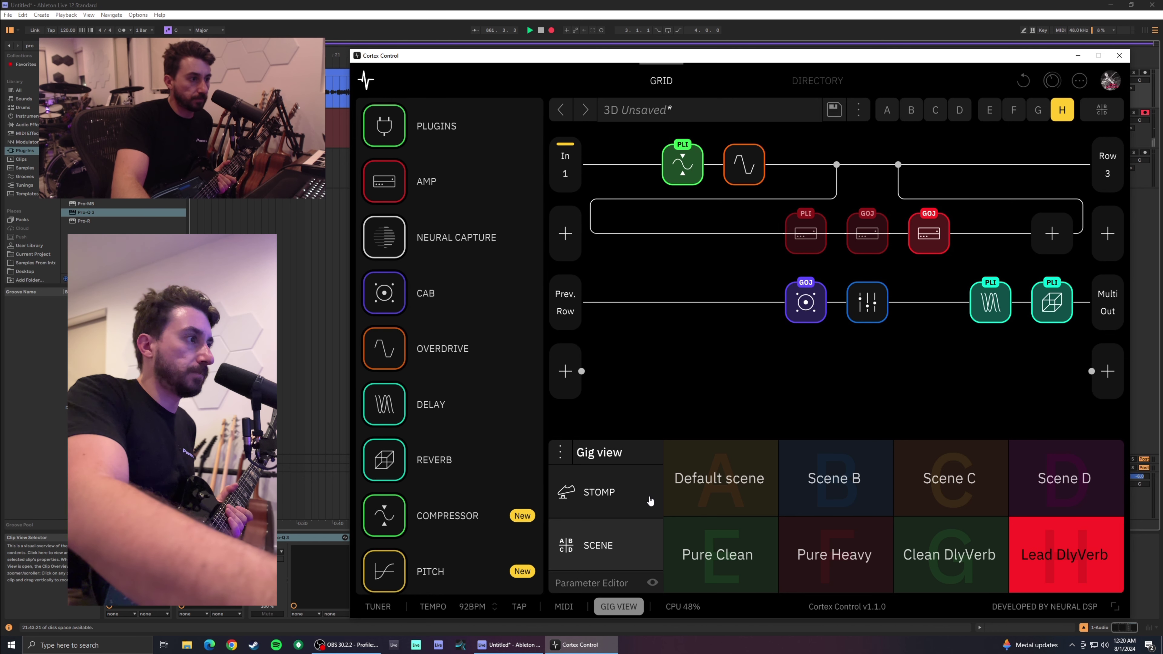
- Toggle the Gig view between its stomp and scene layouts to explore them
{"action": "left_click", "coordinate": [605, 495]}
{"action": "left_click", "coordinate": [594, 552]}
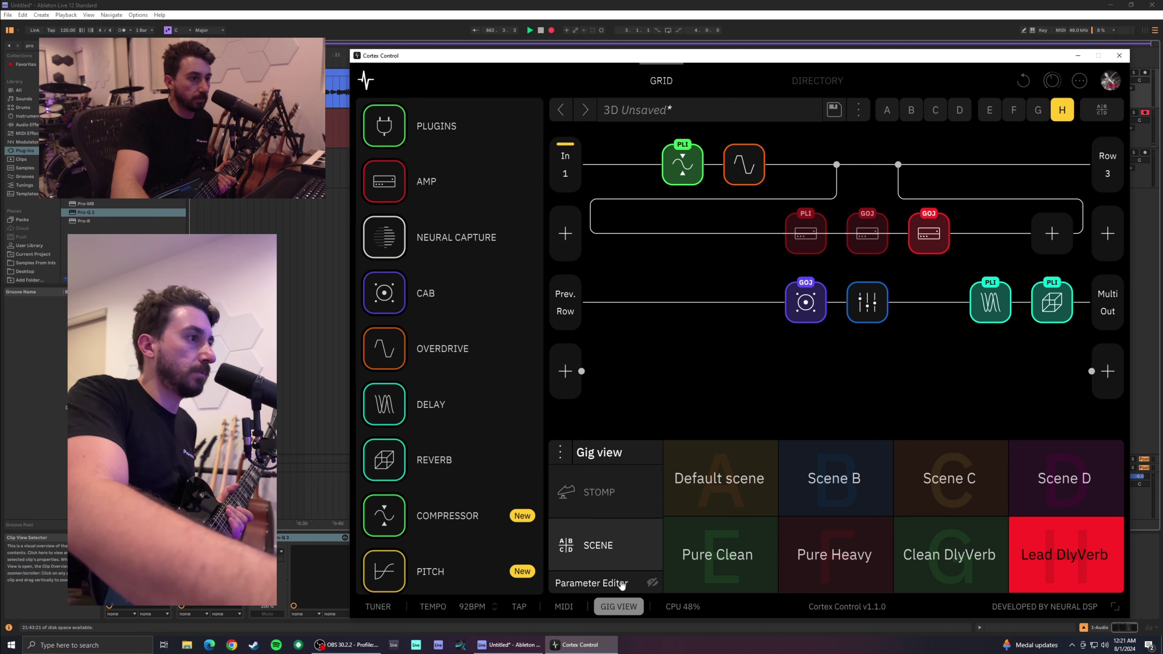
{"action": "left_click", "coordinate": [559, 458]}
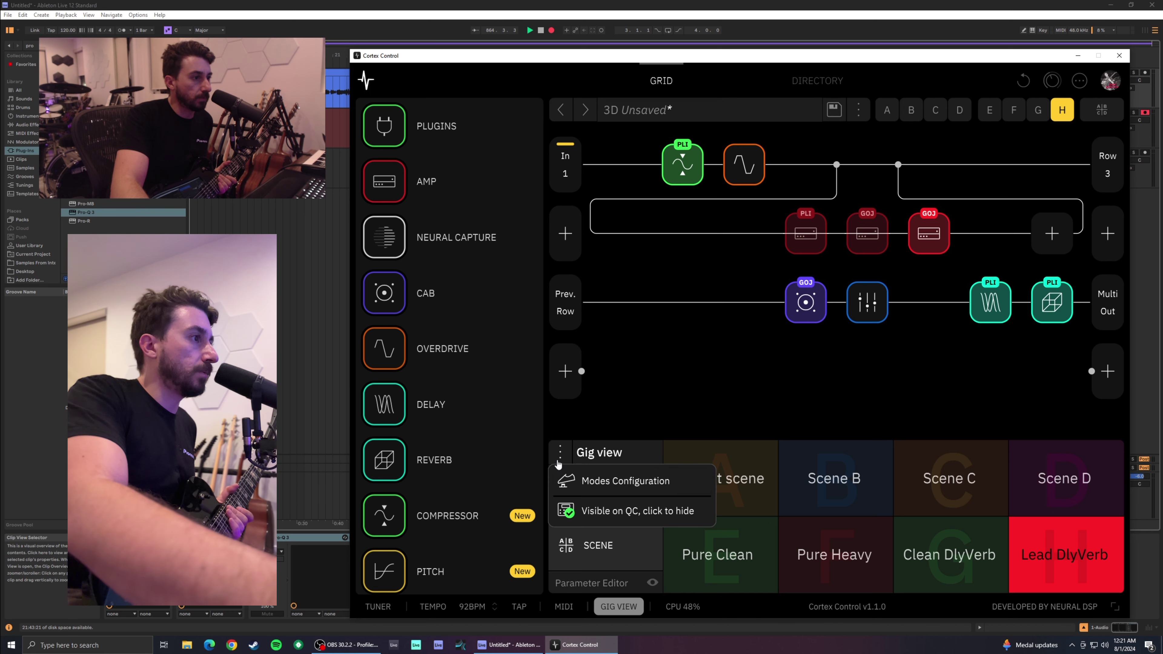
{"action": "left_click", "coordinate": [559, 458]}
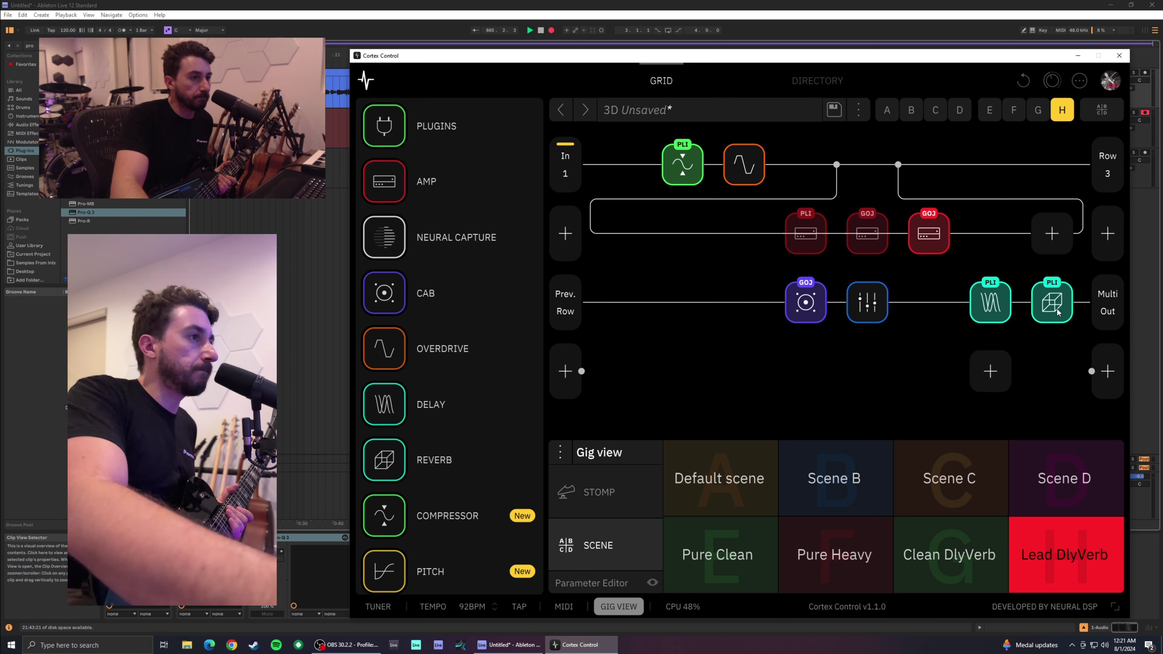
{"action": "left_click", "coordinate": [1108, 112]}
{"action": "left_click", "coordinate": [1116, 121]}
{"action": "left_click", "coordinate": [1117, 119]}
{"action": "left_click", "coordinate": [1118, 119]}
{"action": "left_click", "coordinate": [1118, 119]}
{"action": "left_click", "coordinate": [1117, 120]}
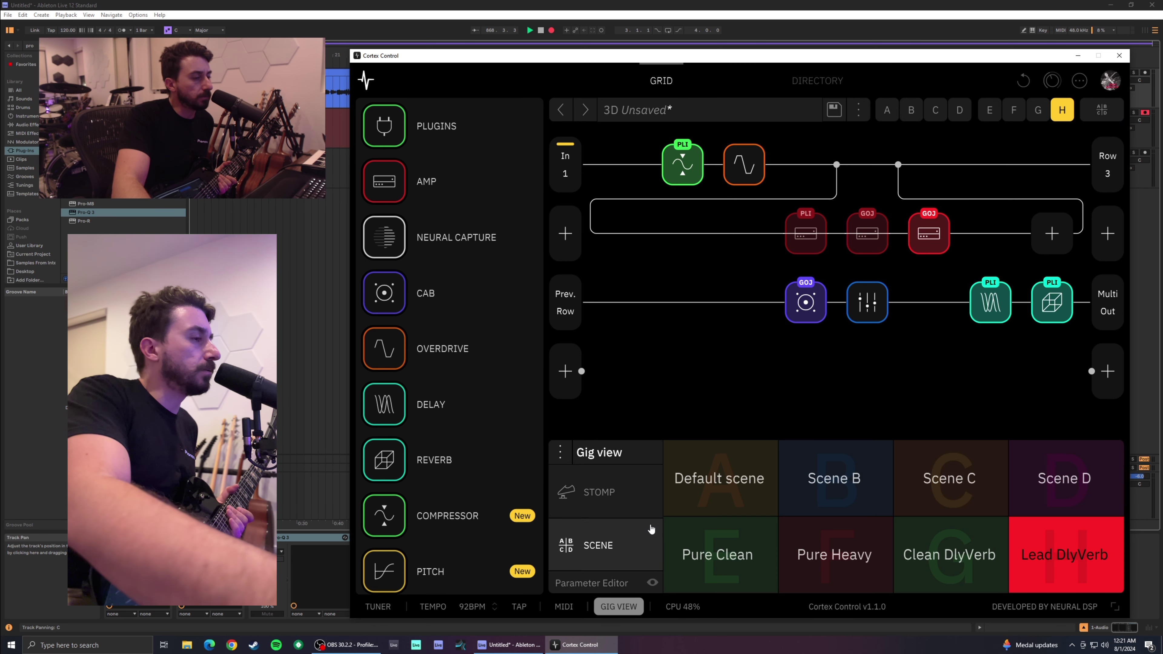
- Reconfigure footswitch modes: add Preset mode and merge Stomp and Scene into a hybrid mode
{"action": "right_click", "coordinate": [1102, 117]}
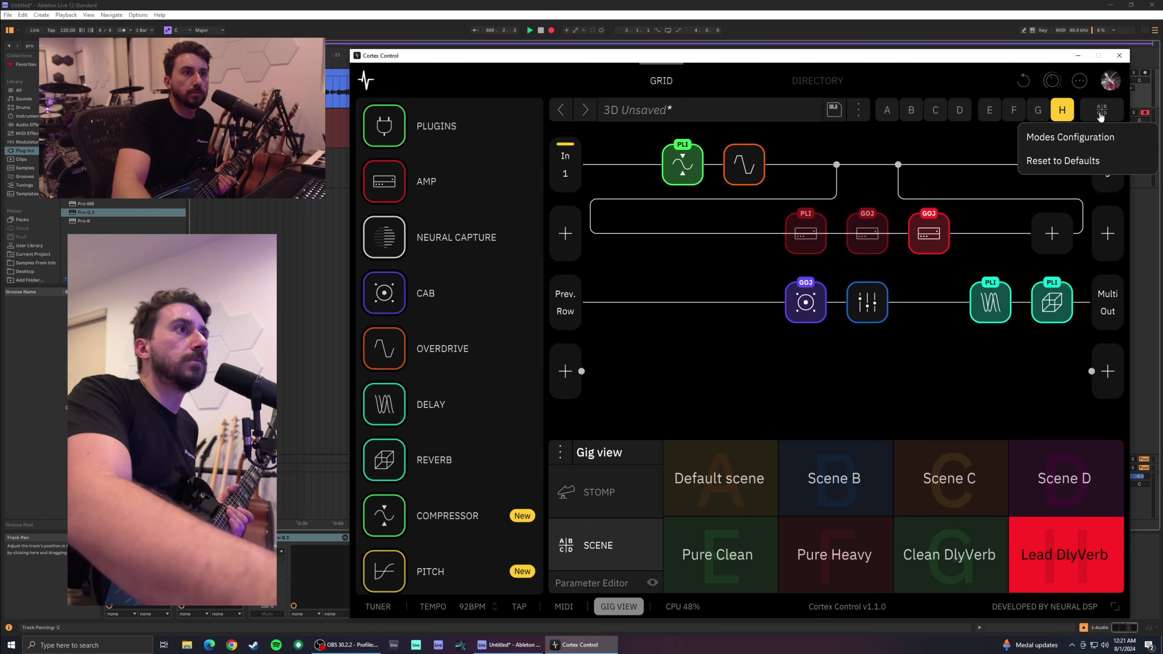
{"action": "left_click", "coordinate": [1091, 132]}
{"action": "mouse_move", "coordinate": [755, 343]}
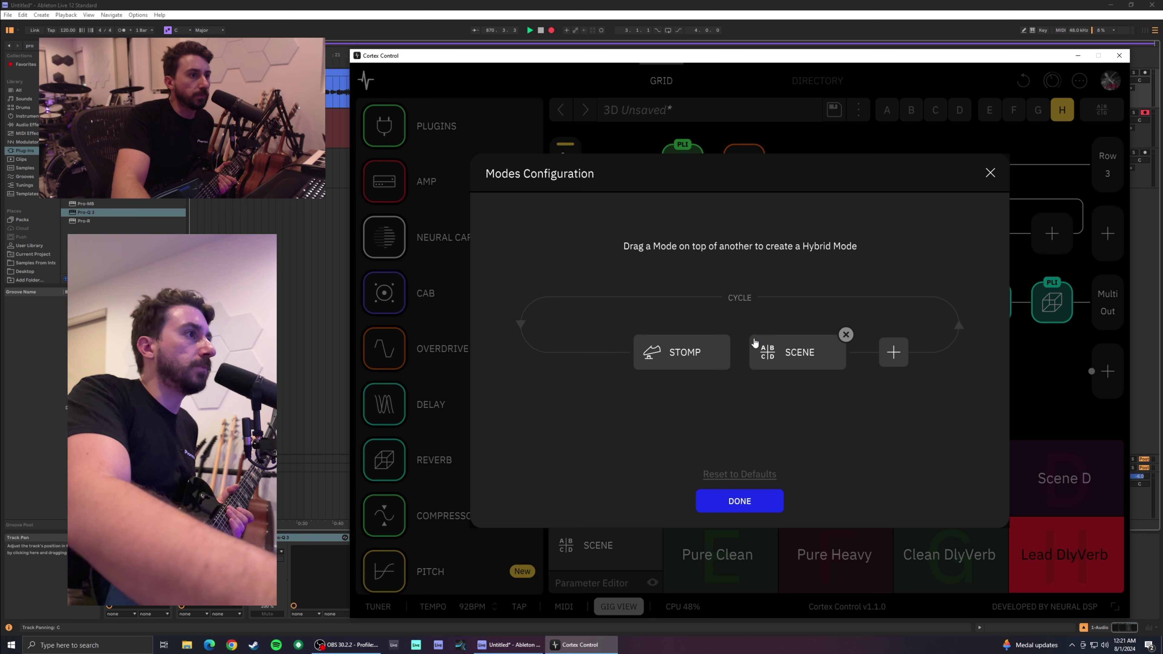
{"action": "left_click", "coordinate": [894, 363]}
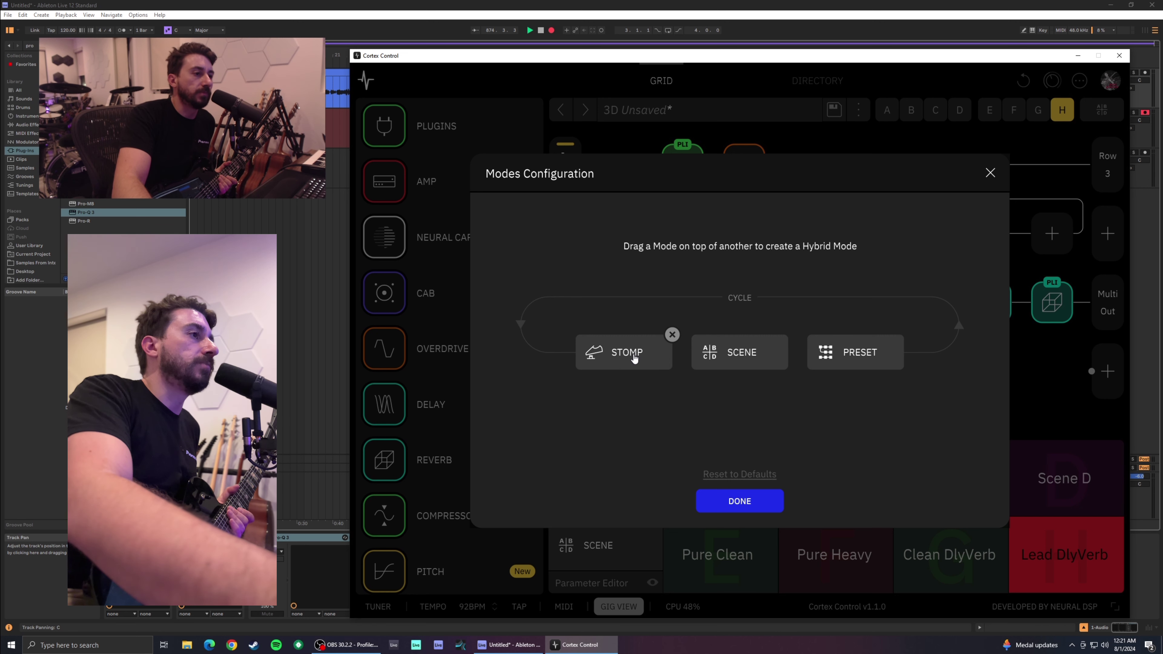
{"action": "left_click_drag", "start_coordinate": [635, 358], "coordinate": [740, 360]}
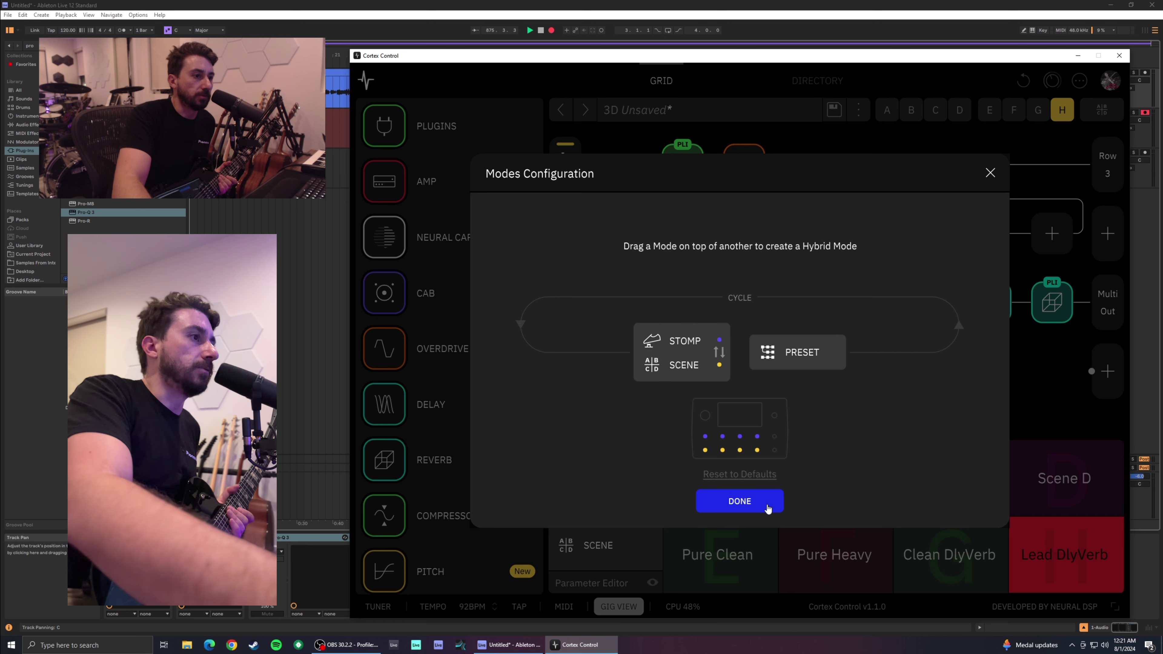
{"action": "left_click", "coordinate": [743, 508]}
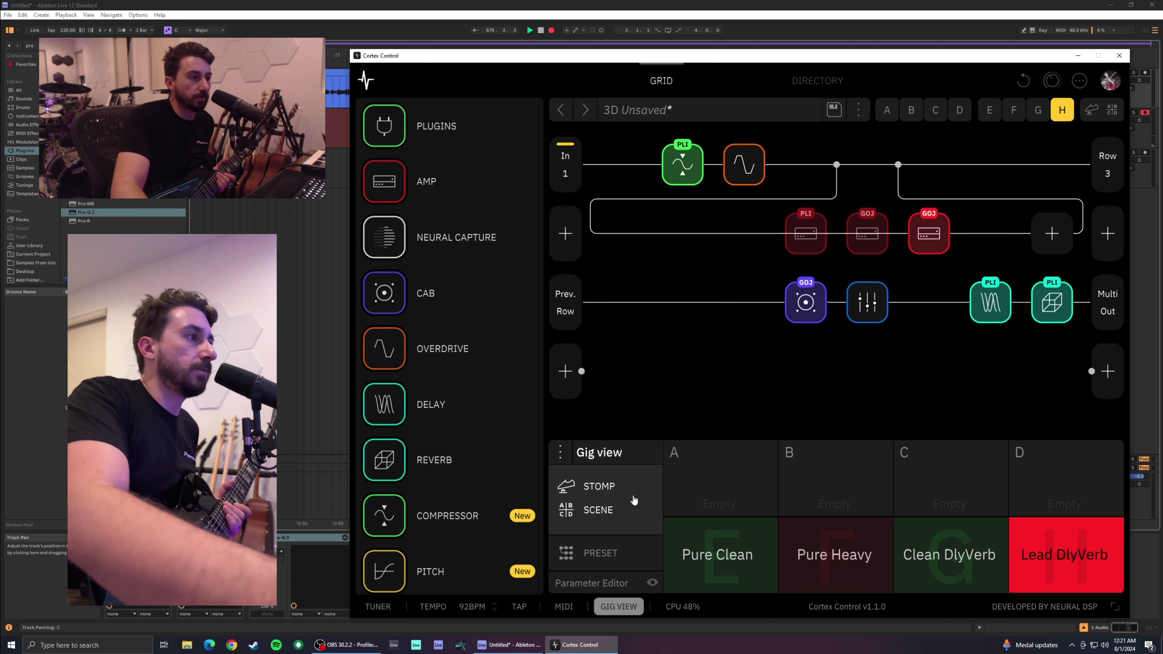
- Assign Plini Comp, Green 808, Plini Delay and Plini Reverb to stomps A–D, then select Pure Clean
{"action": "mouse_move", "coordinate": [684, 161]}
{"action": "left_click_drag", "start_coordinate": [682, 173], "coordinate": [724, 487]}
{"action": "left_click", "coordinate": [688, 164]}
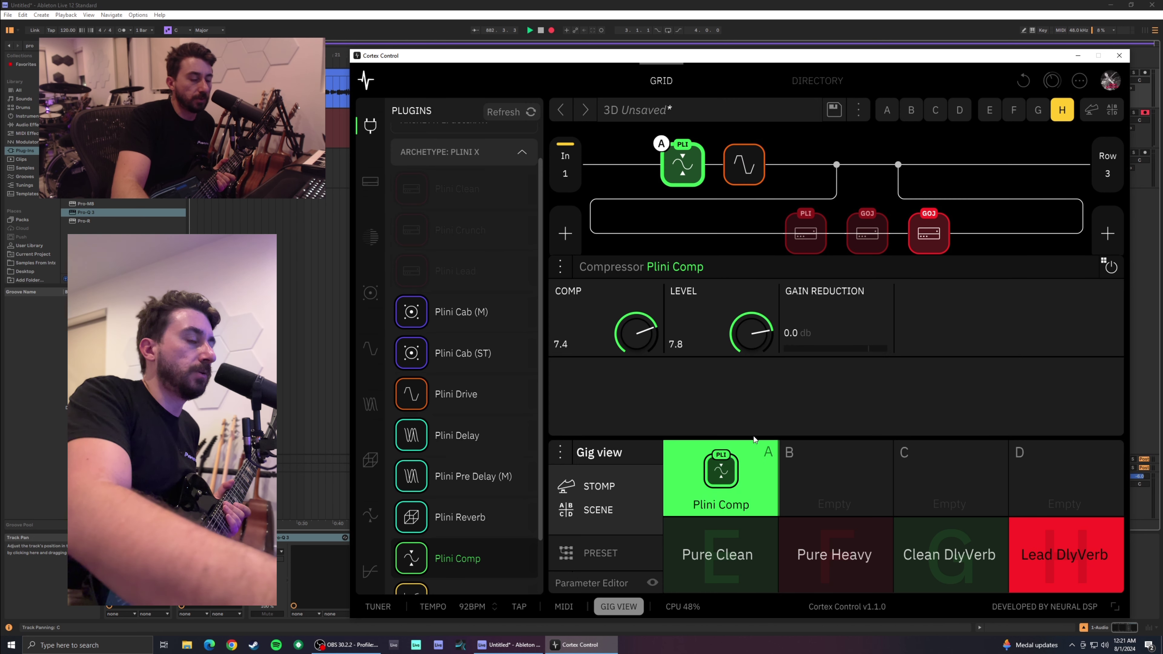
{"action": "left_click_drag", "start_coordinate": [745, 165], "coordinate": [836, 474]}
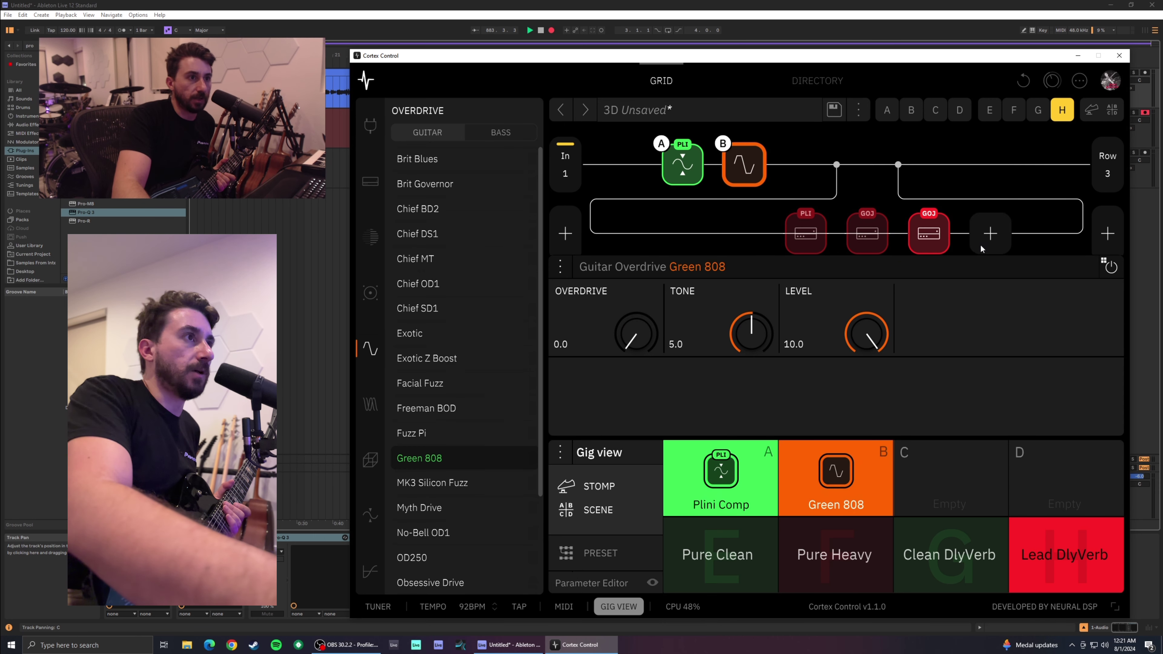
{"action": "left_click", "coordinate": [1037, 260]}
{"action": "left_click_drag", "start_coordinate": [996, 315], "coordinate": [952, 477]}
{"action": "left_click_drag", "start_coordinate": [1049, 165], "coordinate": [1065, 499]}
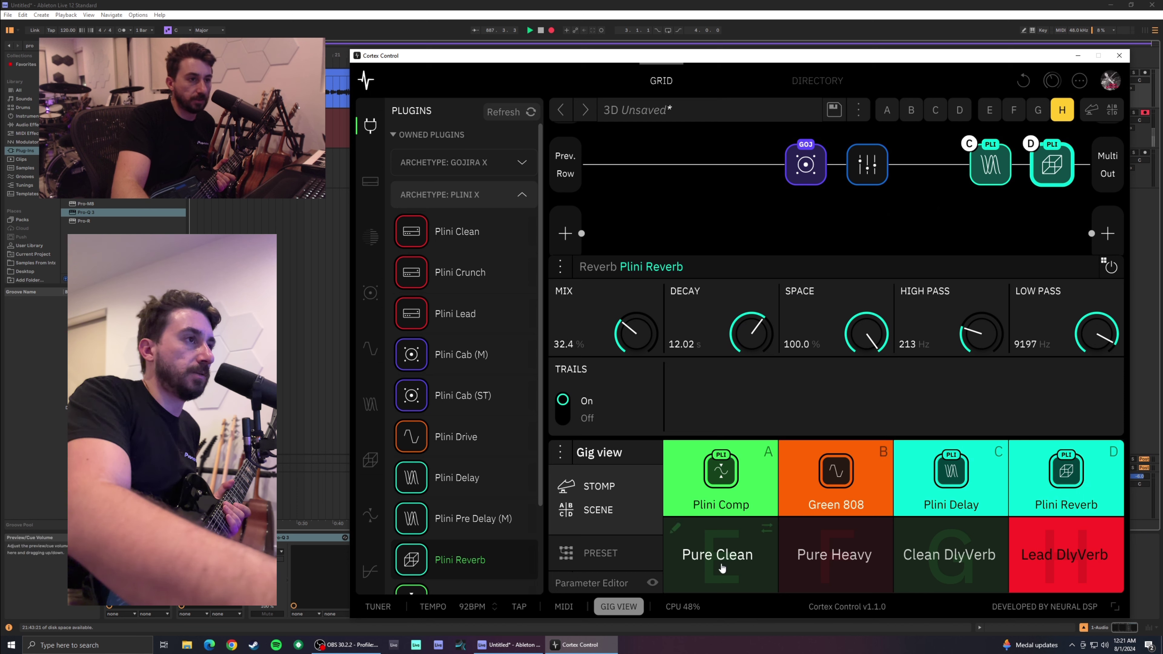
{"action": "left_click", "coordinate": [729, 567]}
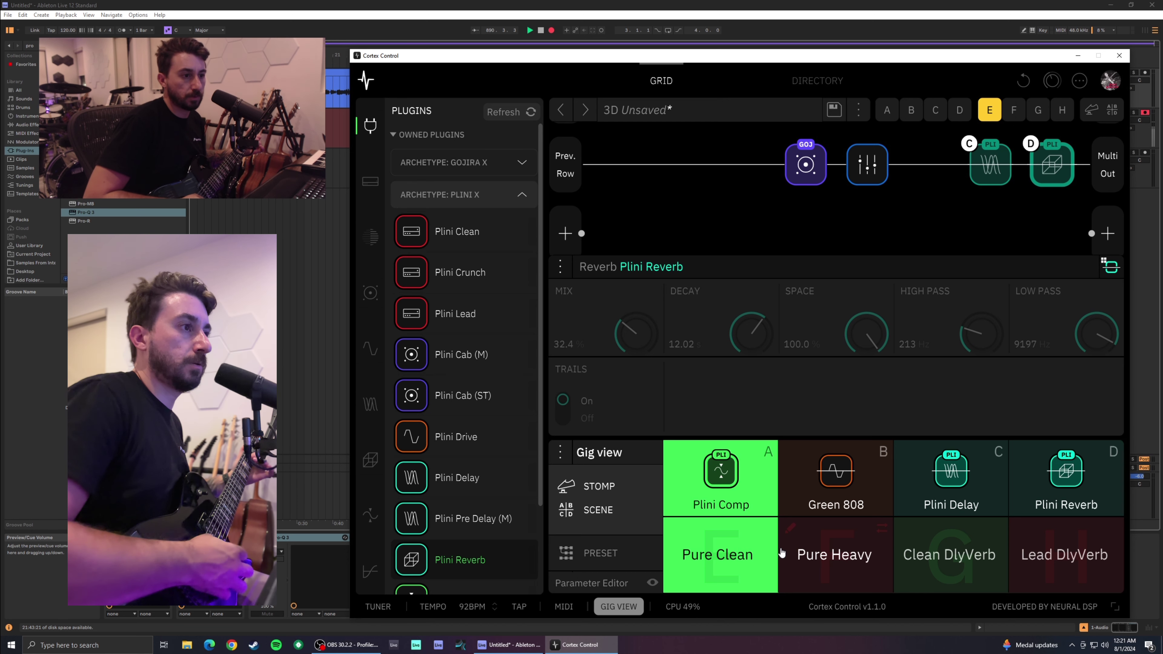
- Check stomp states in Clean DlyVerb and Lead DlyVerb, then close the reverb settings panel
{"action": "left_click", "coordinate": [955, 565]}
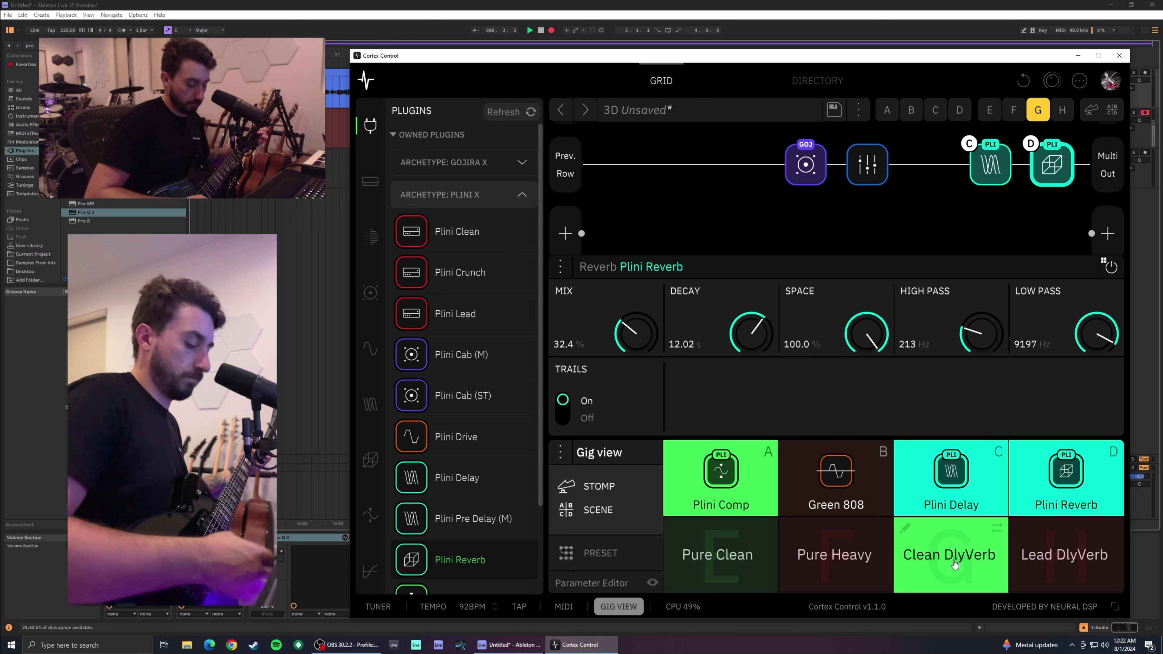
{"action": "left_click", "coordinate": [1111, 574]}
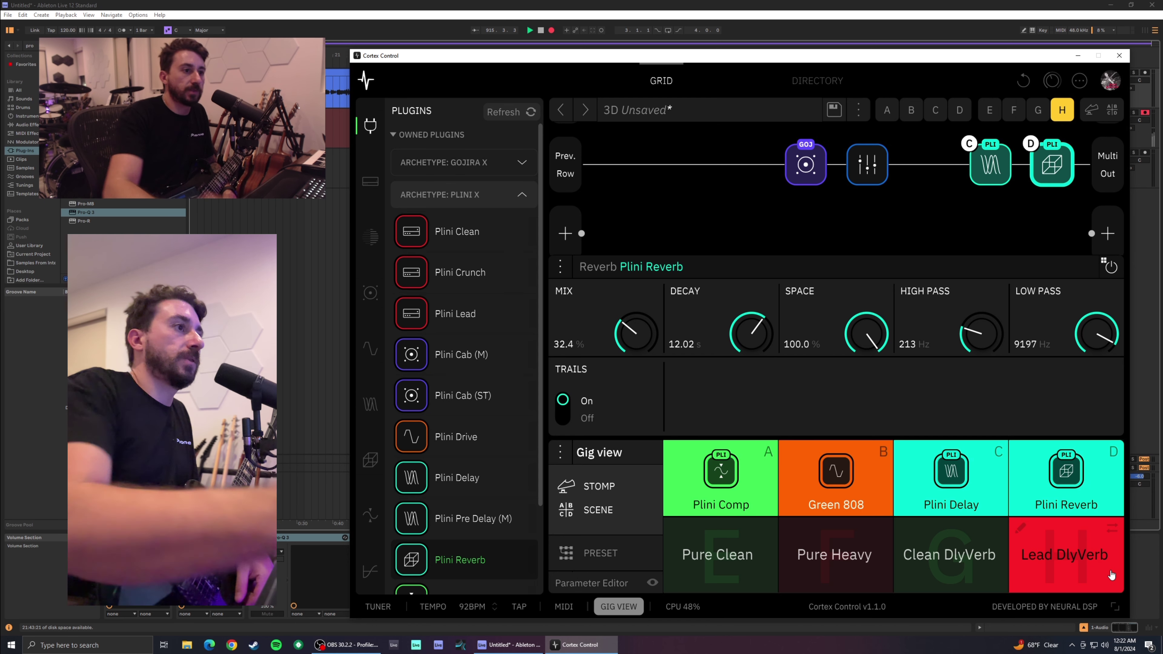
{"action": "left_click", "coordinate": [806, 234]}
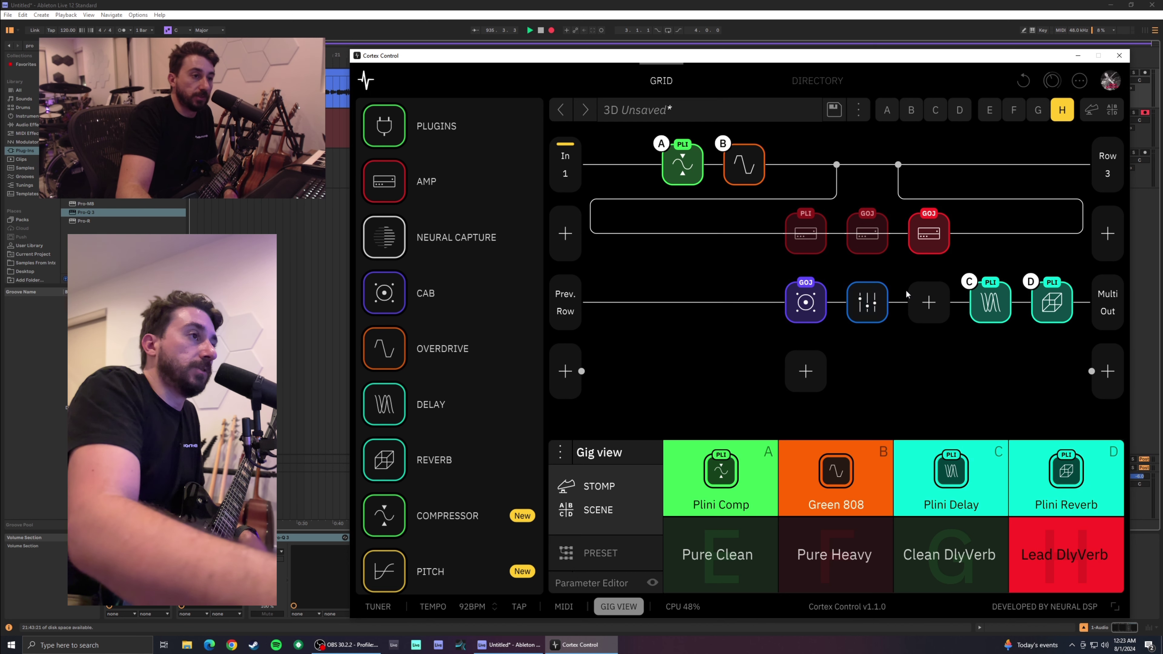
- Save preset 3D as 'Plijira' with Guitar as the preferred instrument
{"action": "mouse_move", "coordinate": [887, 316]}
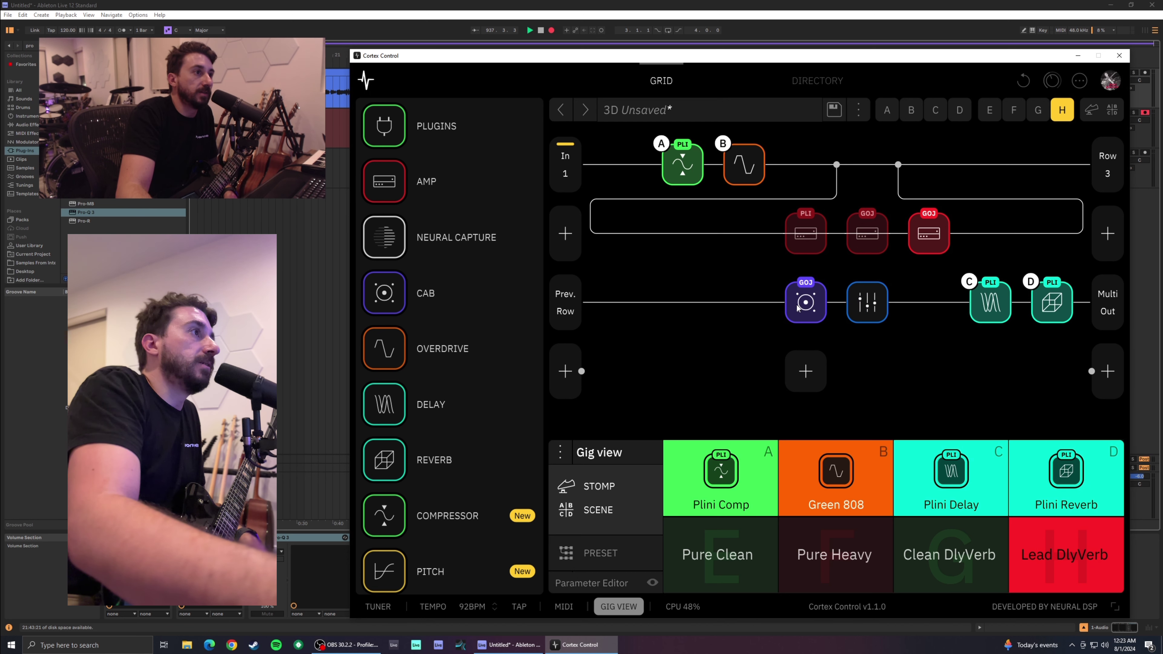
{"action": "left_click", "coordinate": [834, 111]}
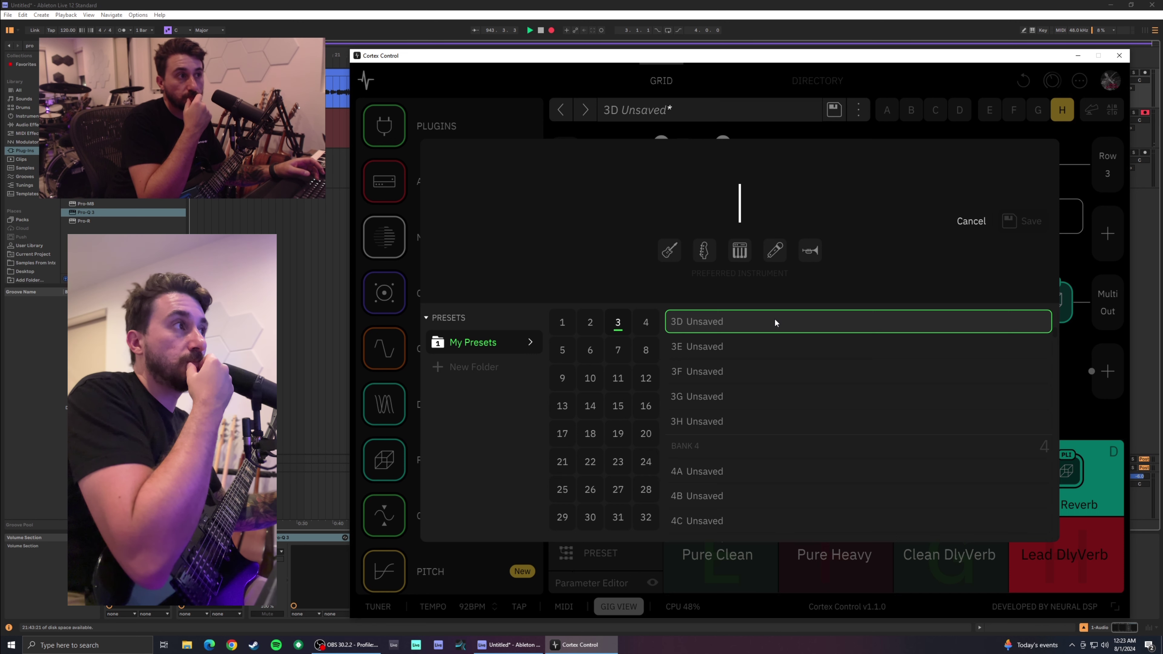
{"action": "type", "text": "Plijoi"}
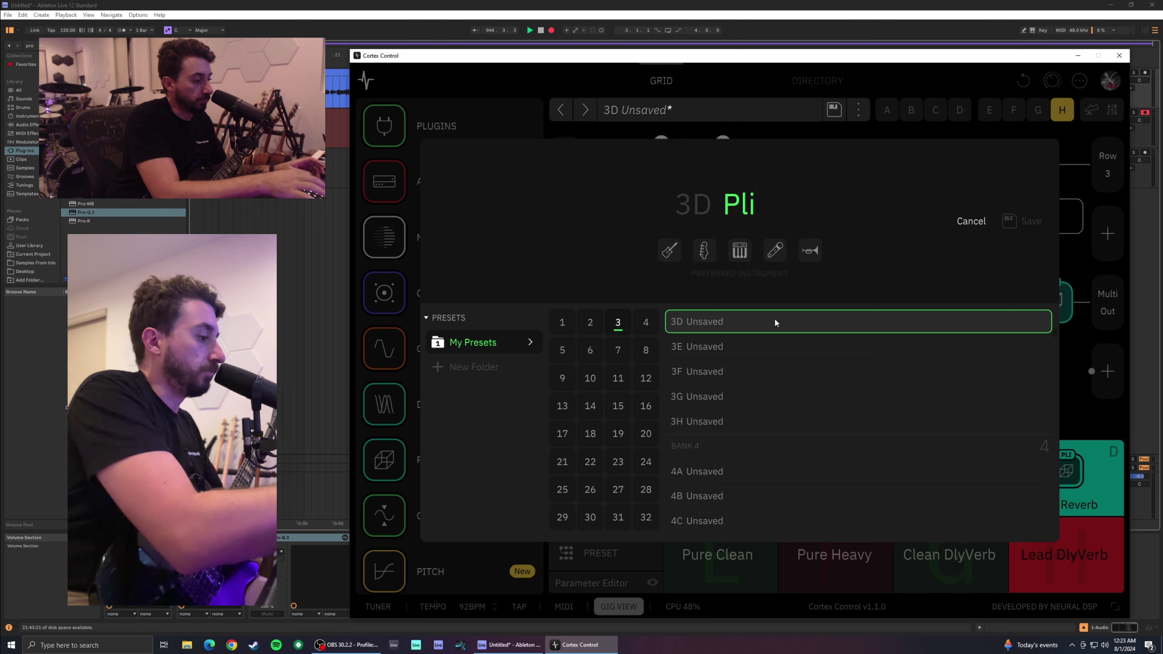
{"action": "key", "text": "BackSpace"}
{"action": "key", "text": "BackSpace"}
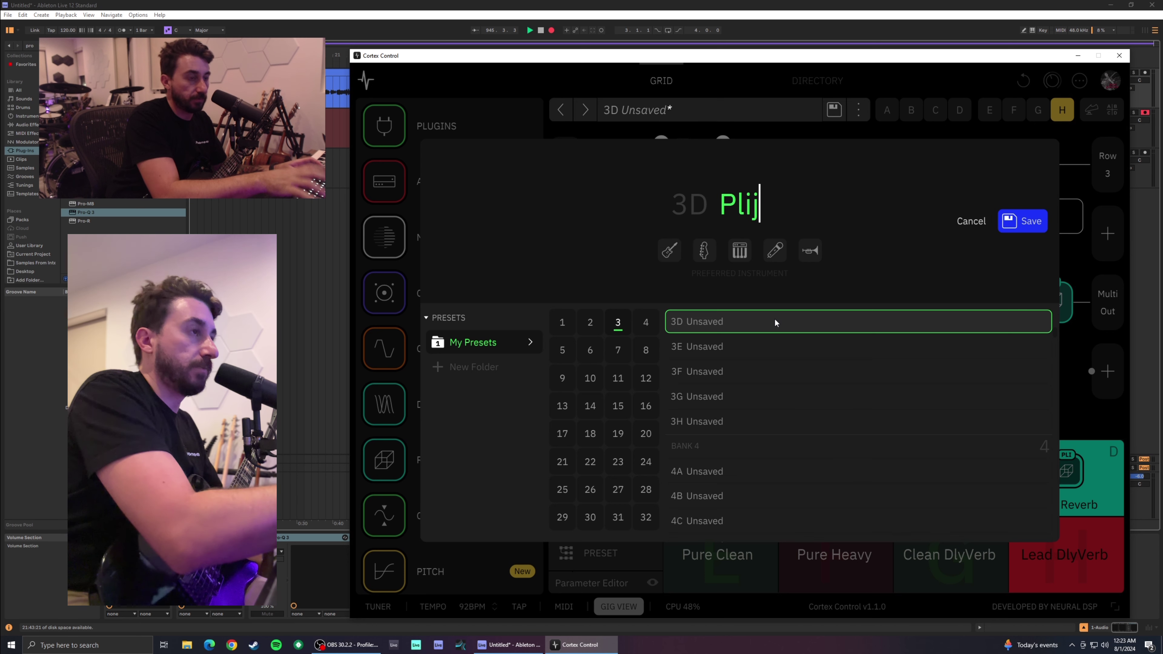
{"action": "type", "text": "ira"}
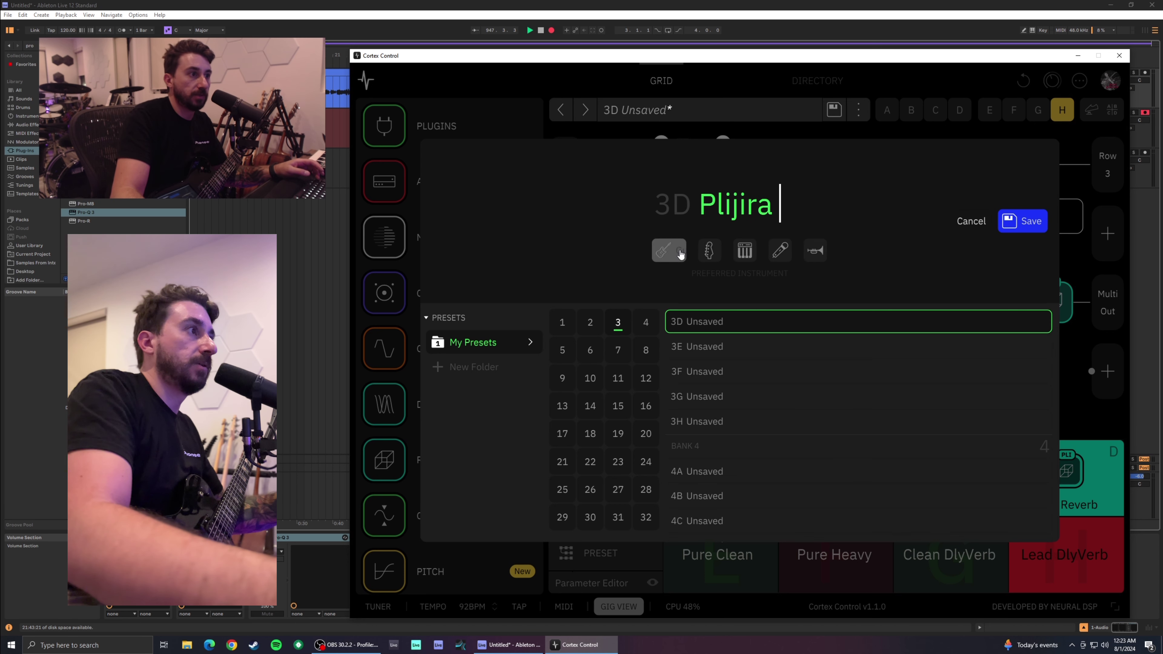
{"action": "left_click", "coordinate": [669, 250]}
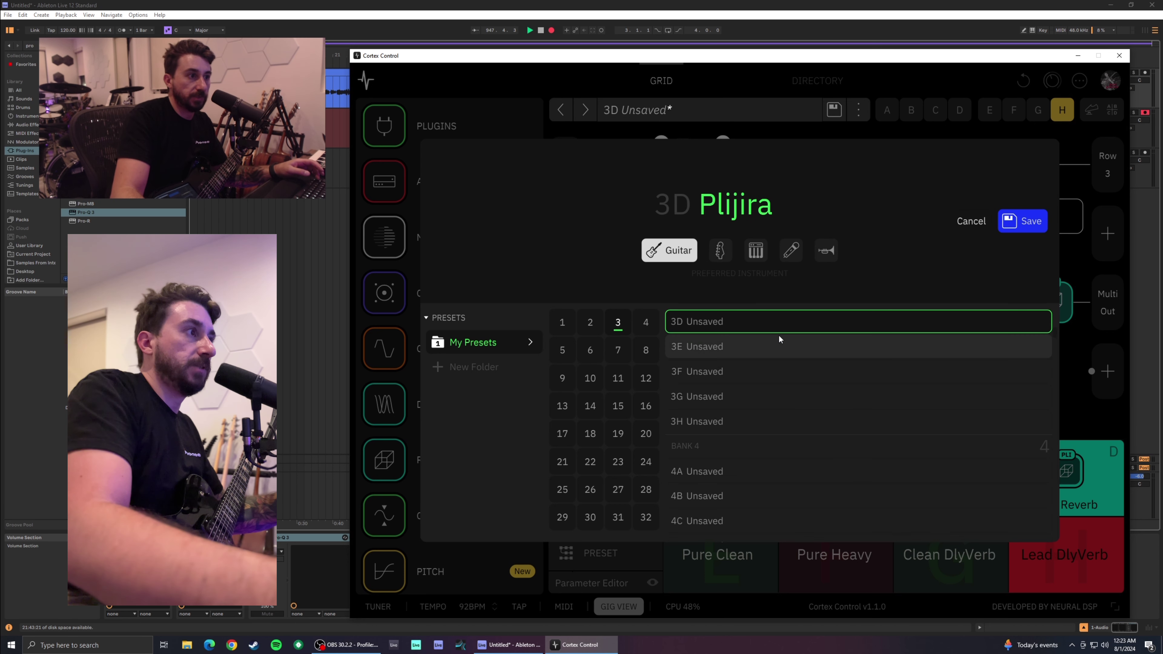
{"action": "left_click", "coordinate": [1024, 223]}
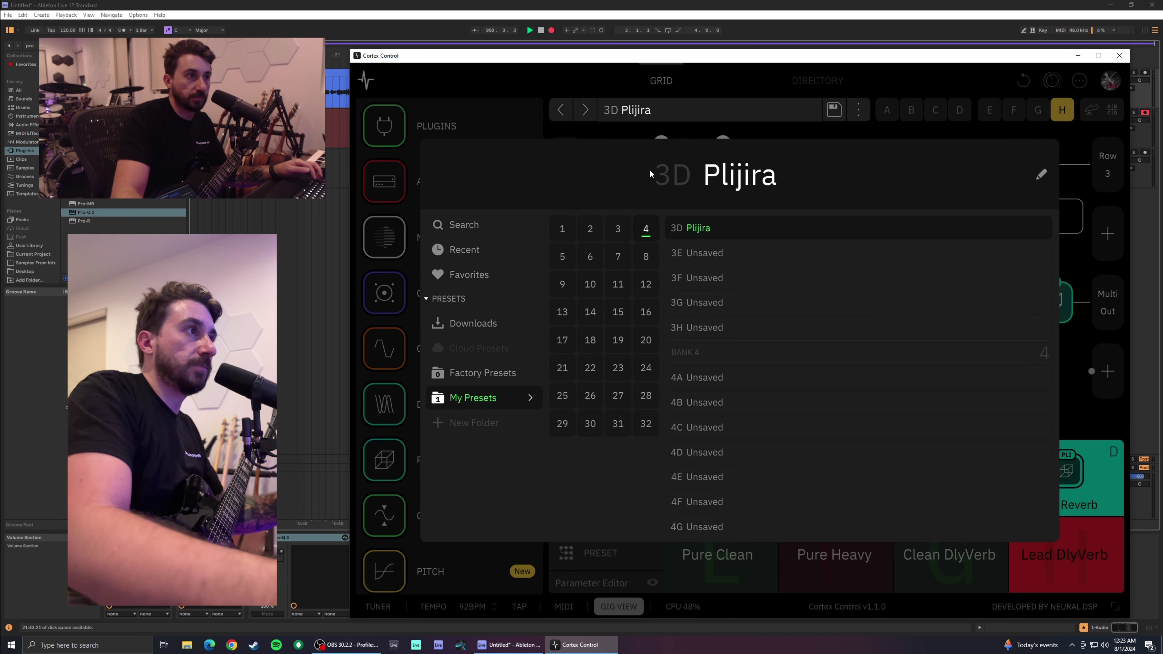
{"action": "left_click", "coordinate": [800, 131]}
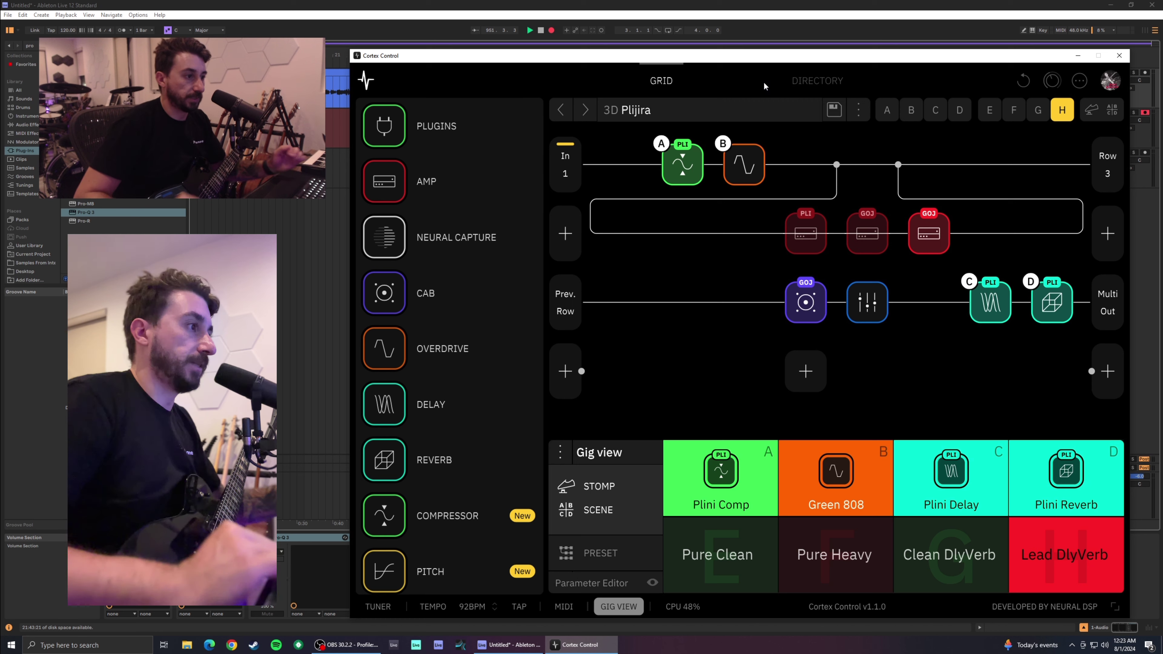
- In Pure Heavy, add a -5 semitone Transpose block at the start of row 1, then audition Pitch Shifter
{"action": "left_click", "coordinate": [820, 589]}
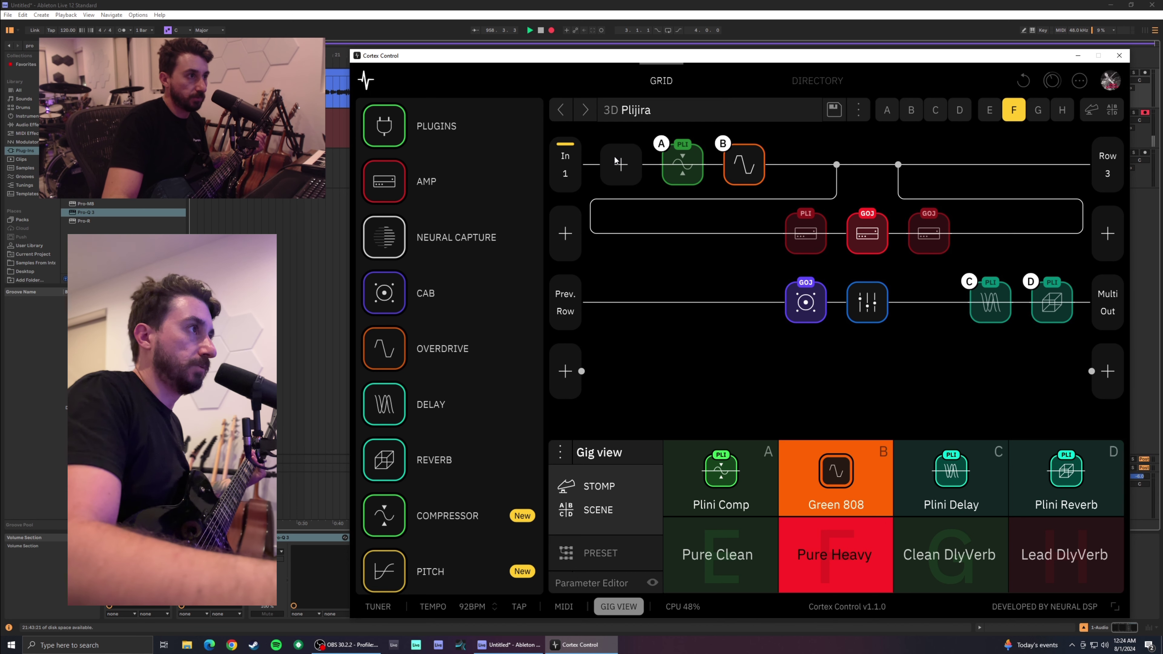
{"action": "left_click", "coordinate": [622, 172]}
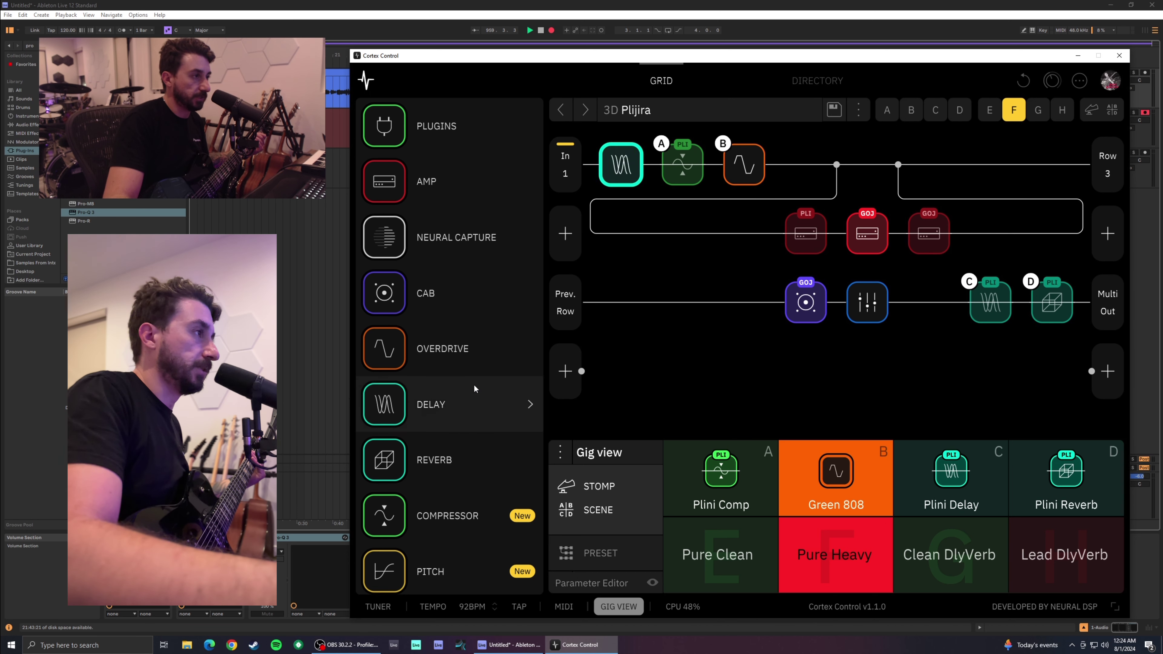
{"action": "scroll", "coordinate": [458, 349], "scroll_direction": "down", "scroll_amount": 2}
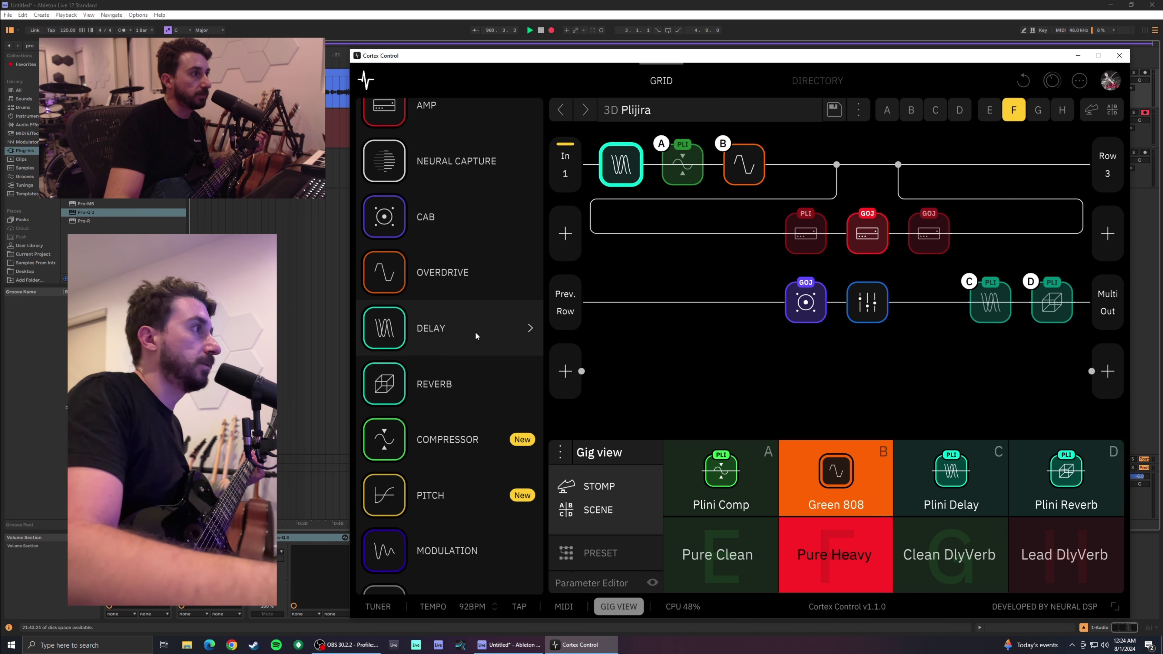
{"action": "left_click", "coordinate": [486, 500]}
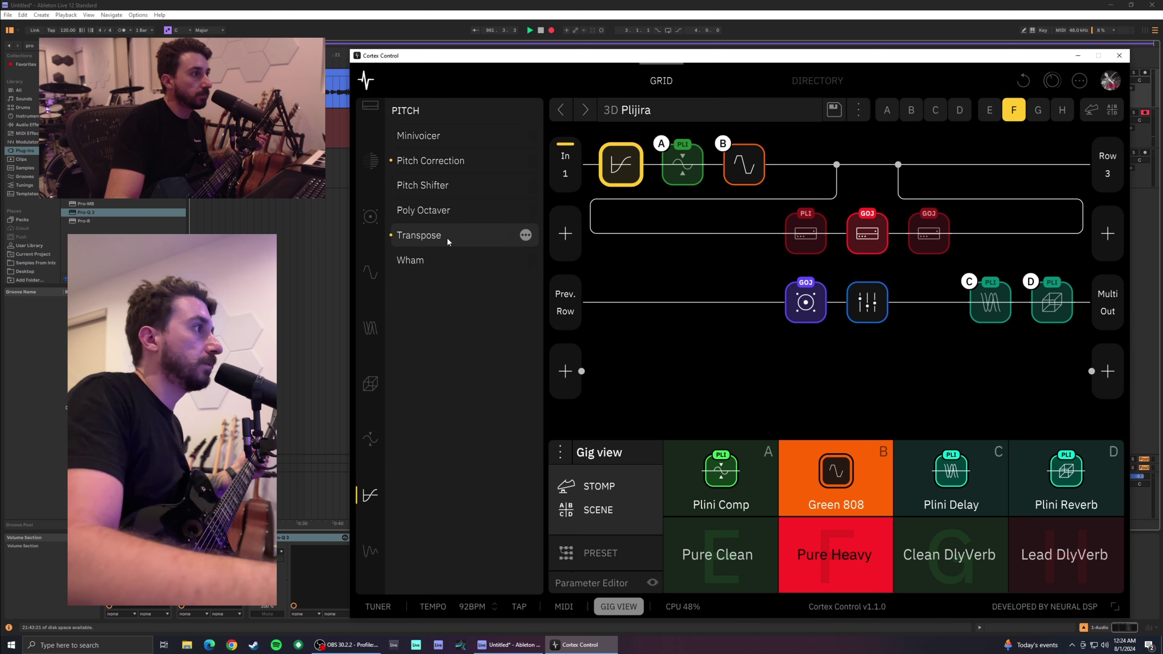
{"action": "left_click_drag", "start_coordinate": [441, 238], "coordinate": [640, 178]}
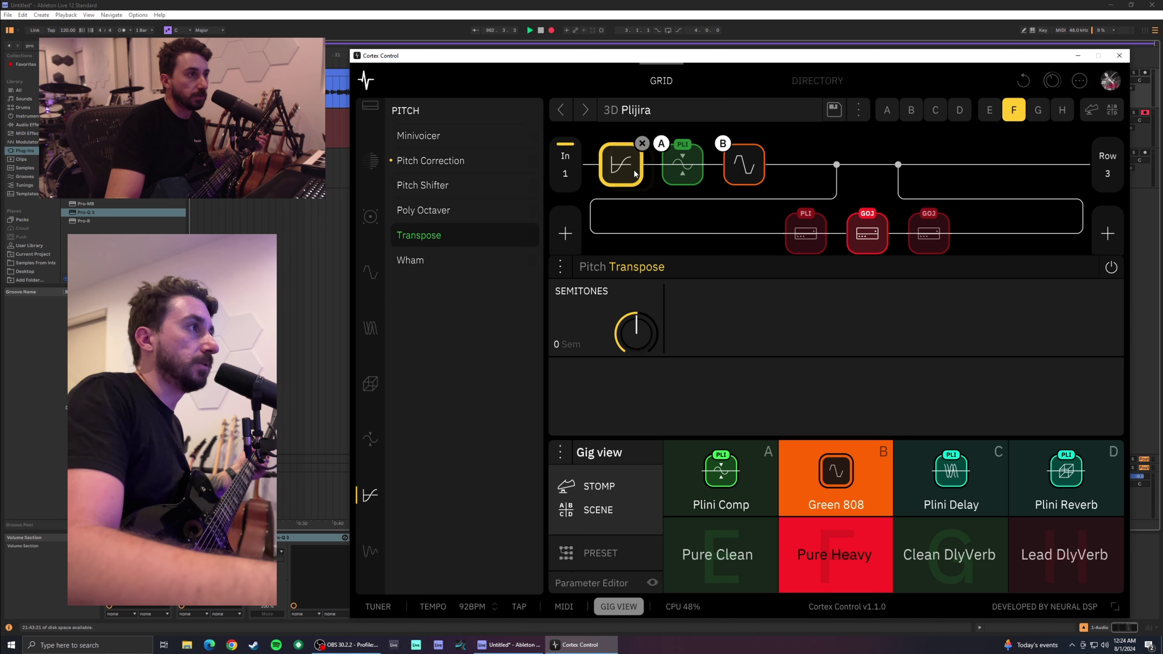
{"action": "left_click_drag", "start_coordinate": [634, 344], "coordinate": [639, 376]}
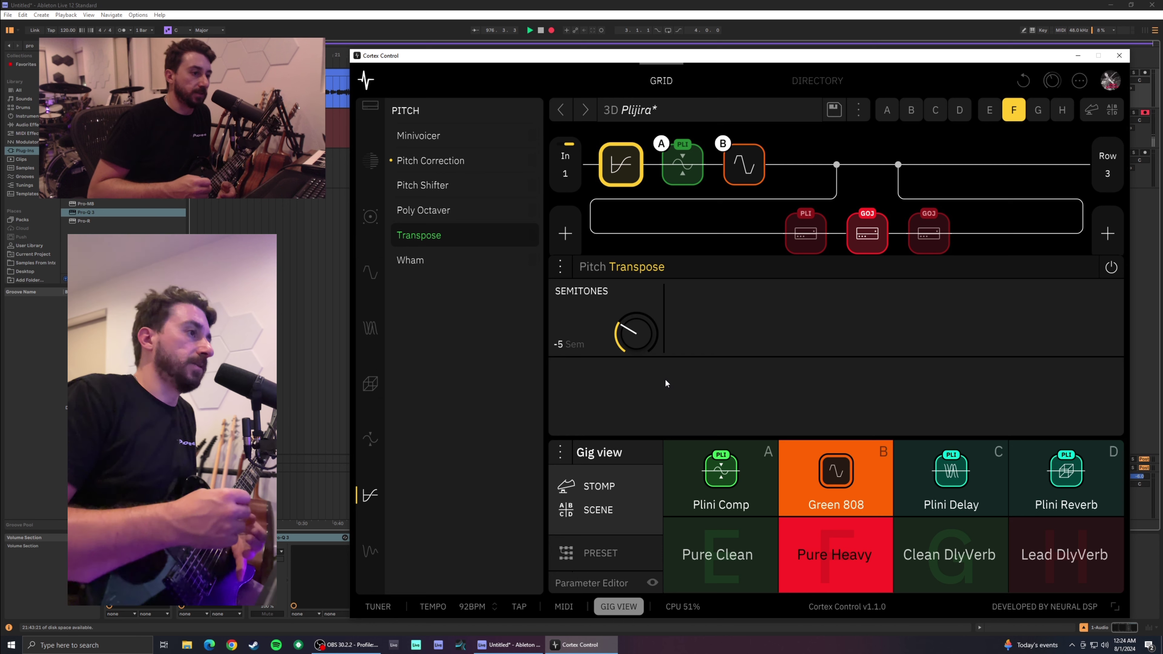
{"action": "left_click", "coordinate": [446, 191]}
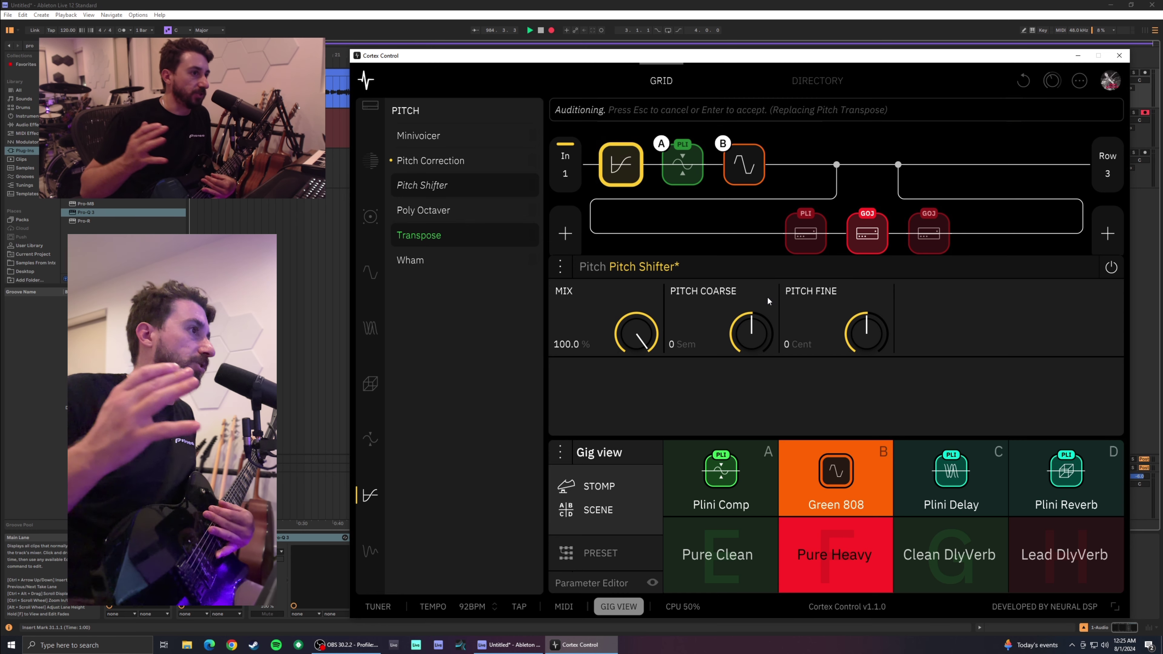
- Keep the -7 semitone Transpose block instead of the auditioned Pitch Shifter
{"action": "left_click", "coordinate": [480, 239]}
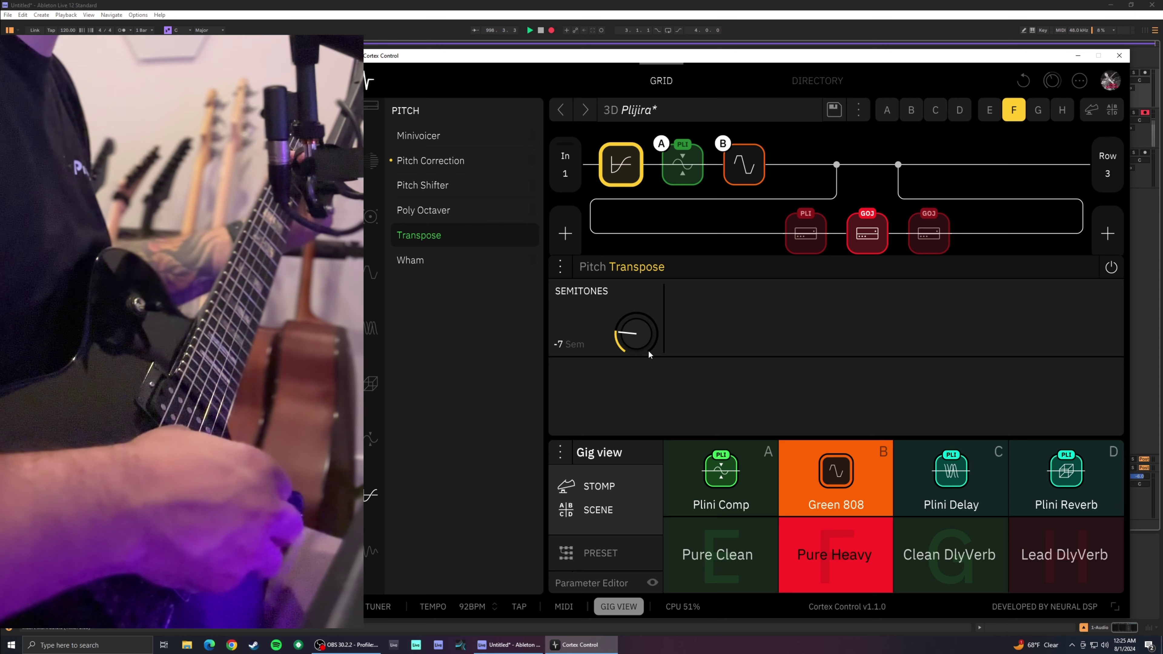
- Bypass the -7 semitone Transpose block and re-save preset Plijira with the full grid in view
{"action": "left_click", "coordinate": [624, 173]}
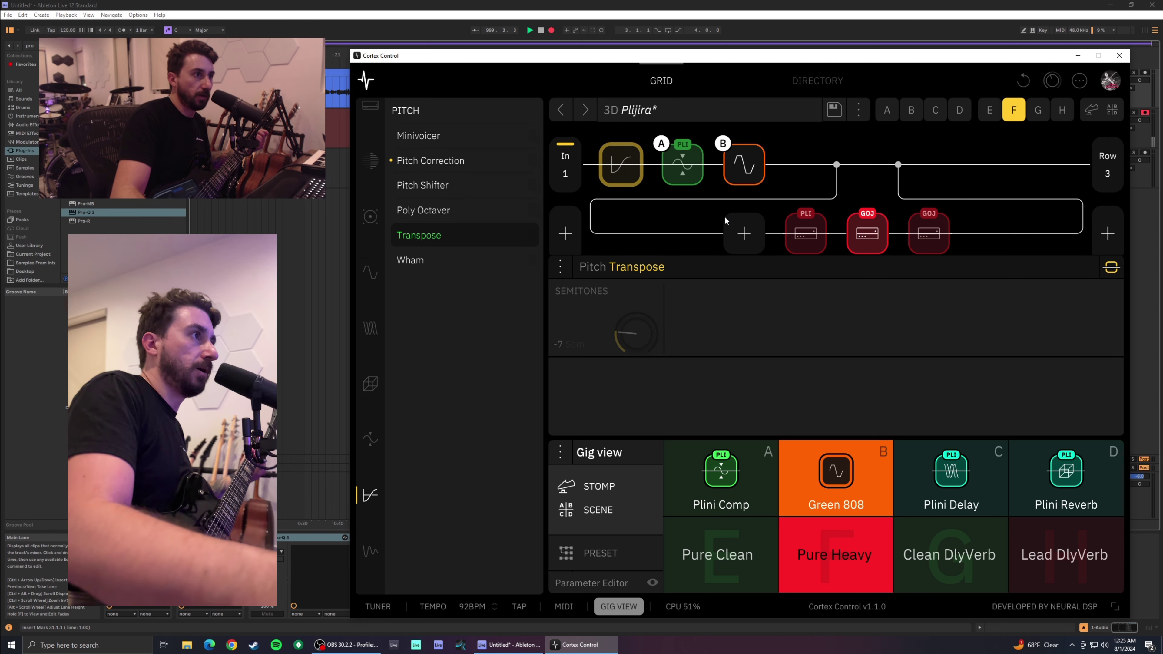
{"action": "left_click", "coordinate": [694, 250]}
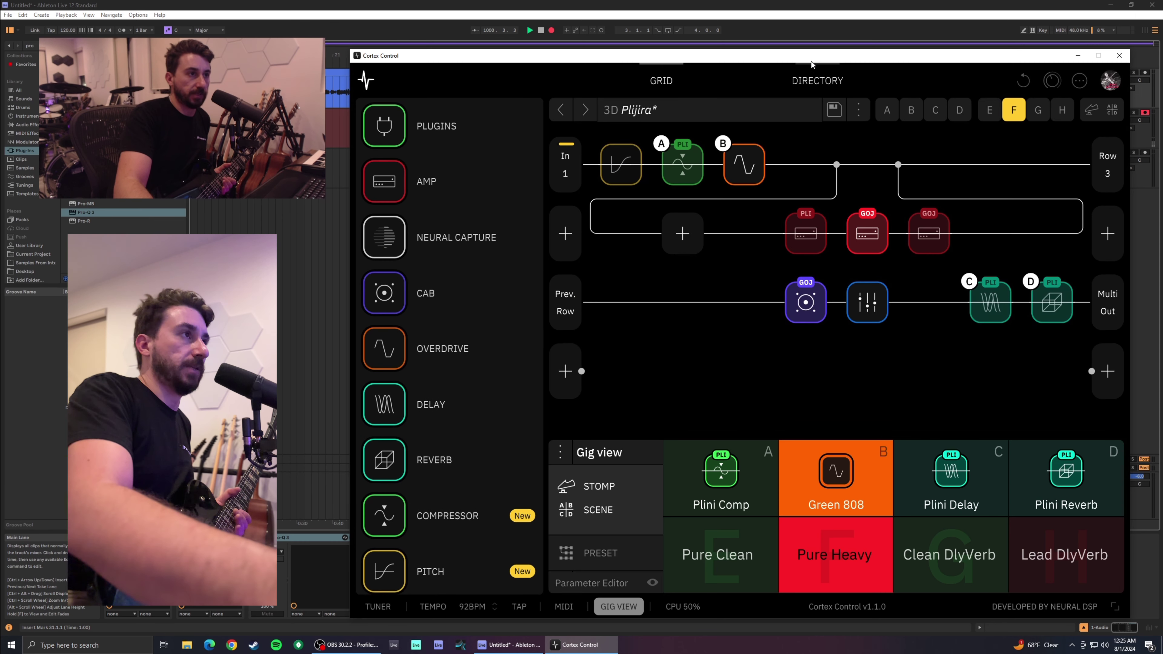
{"action": "left_click", "coordinate": [845, 112]}
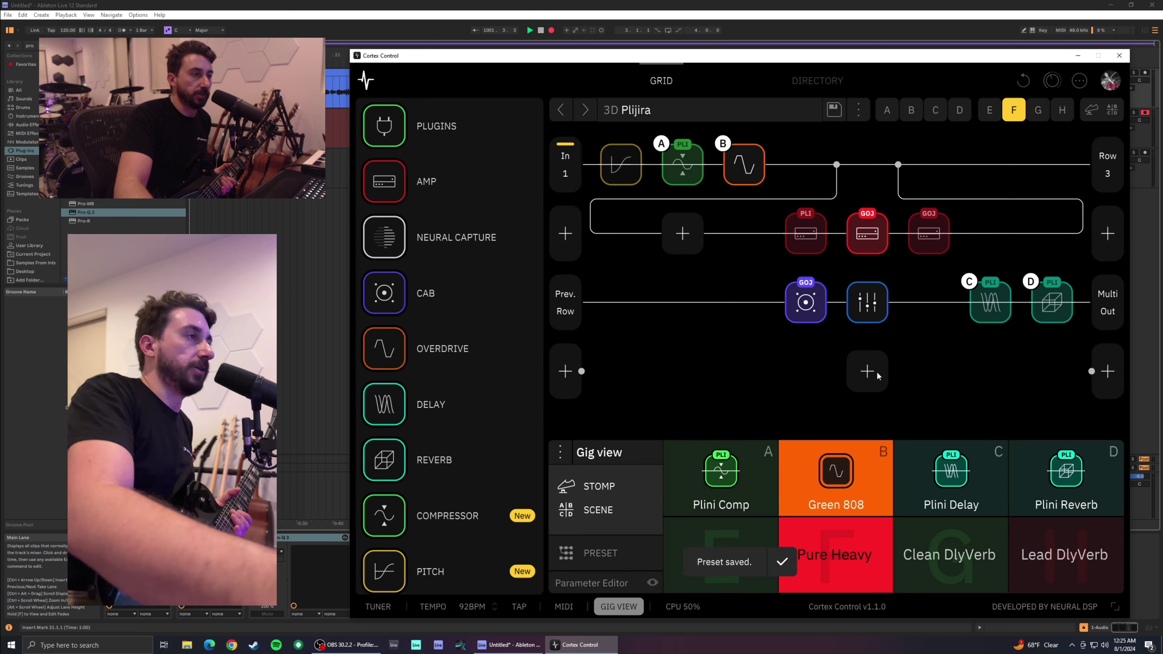